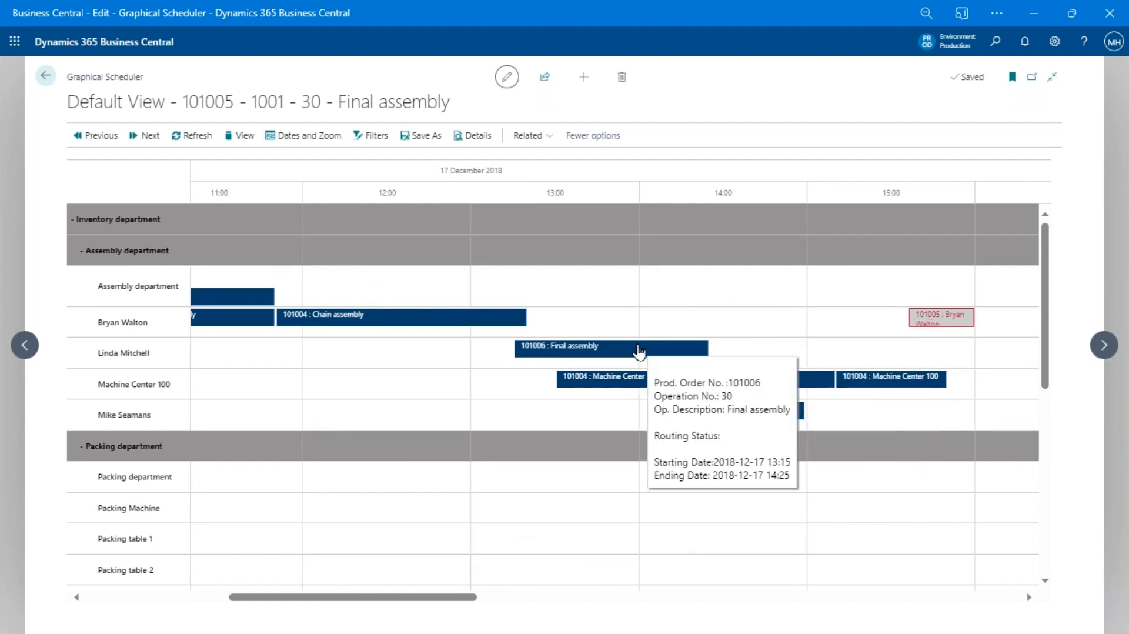
# Highlight the production order whose Chain assembly starts at 10:50 and follow the links between its operations
pyautogui.moveTo(466, 597); pyautogui.dragTo(361, 601)
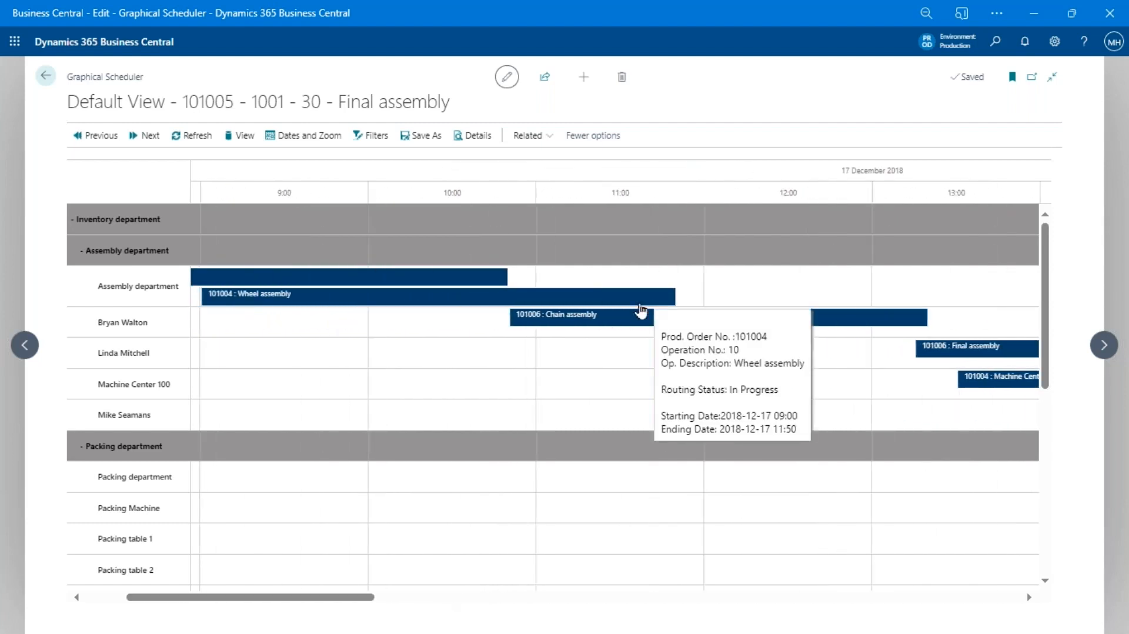
pyautogui.click(609, 319)
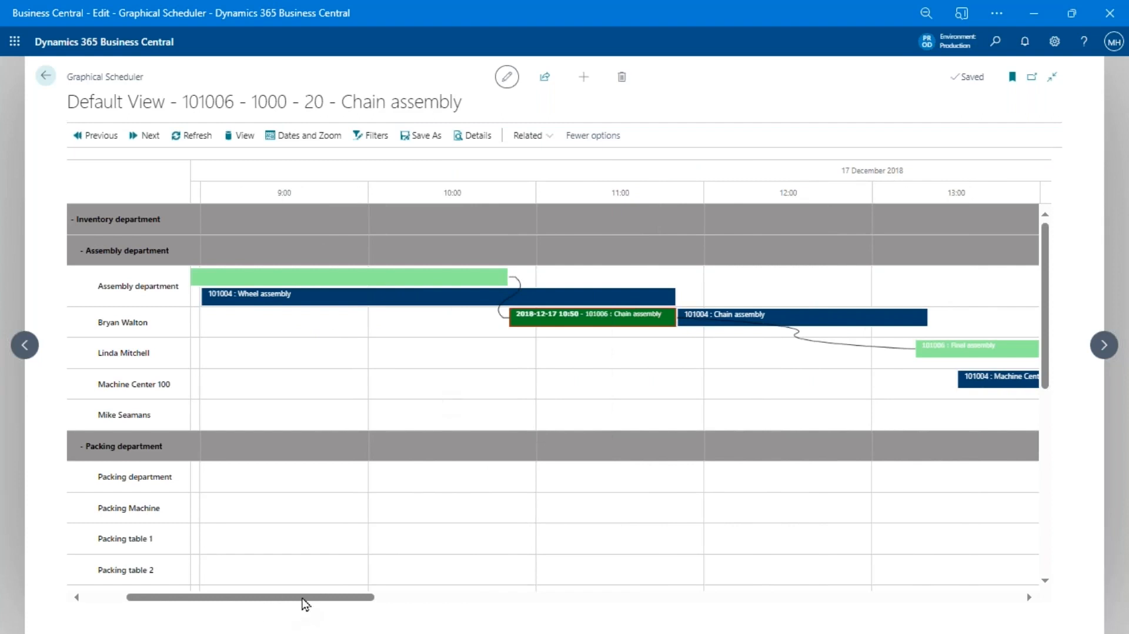
pyautogui.moveTo(302, 604); pyautogui.dragTo(327, 605)
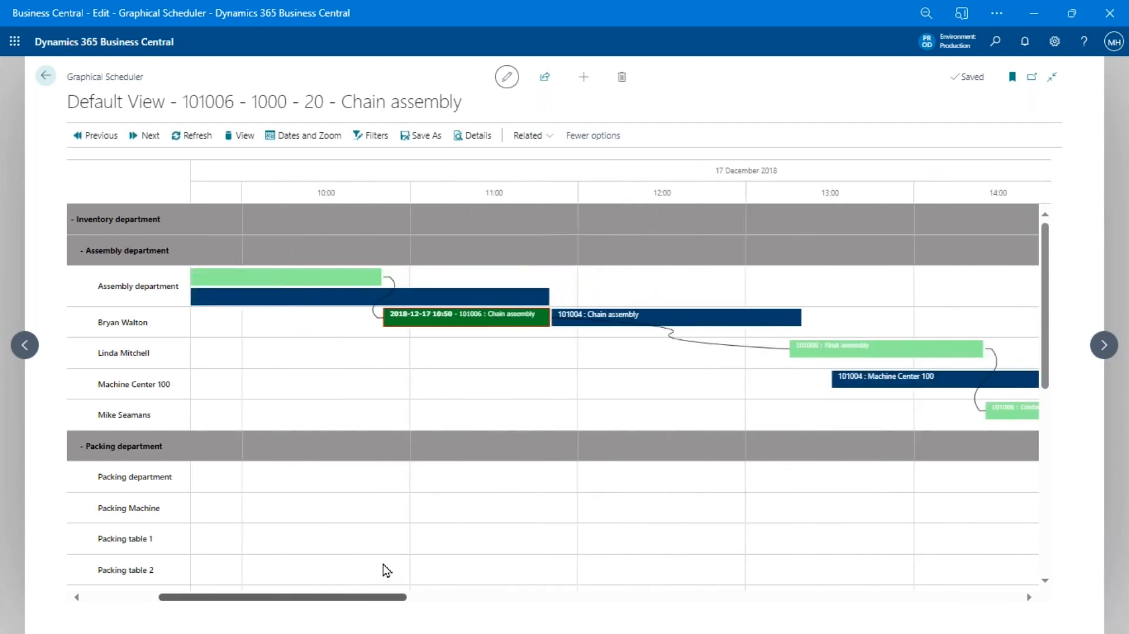
# Highlight the order whose Wheel assembly starts at 9:00 and follow its linked operations through to Machine Center 100
pyautogui.click(479, 300)
pyautogui.moveTo(385, 605); pyautogui.dragTo(333, 615)
pyautogui.moveTo(778, 322)
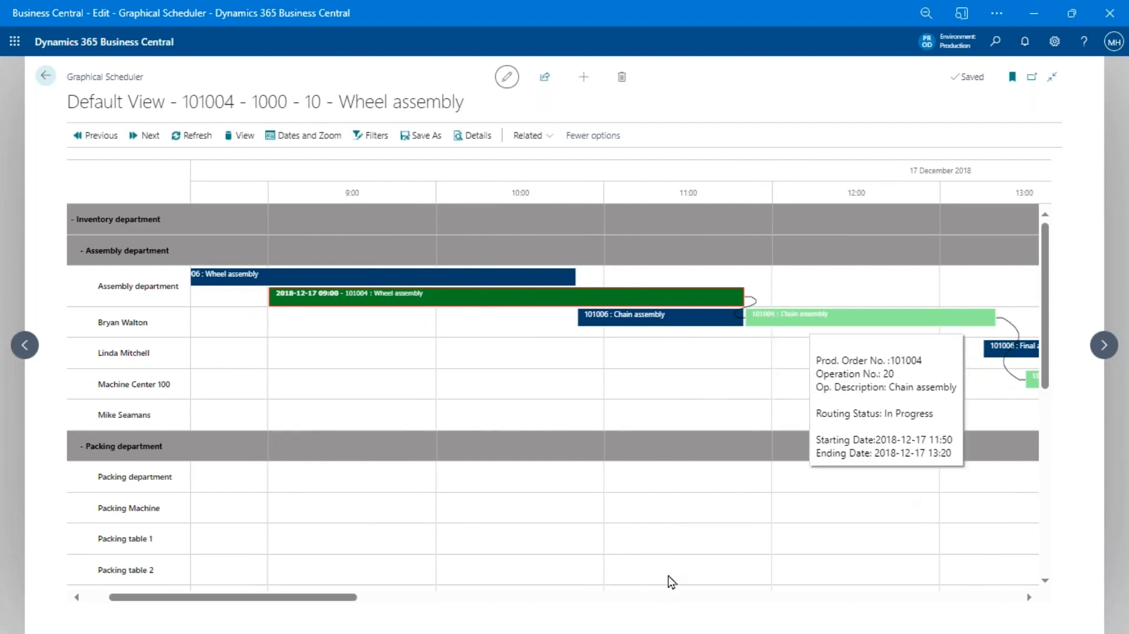
pyautogui.moveTo(325, 595); pyautogui.dragTo(441, 615)
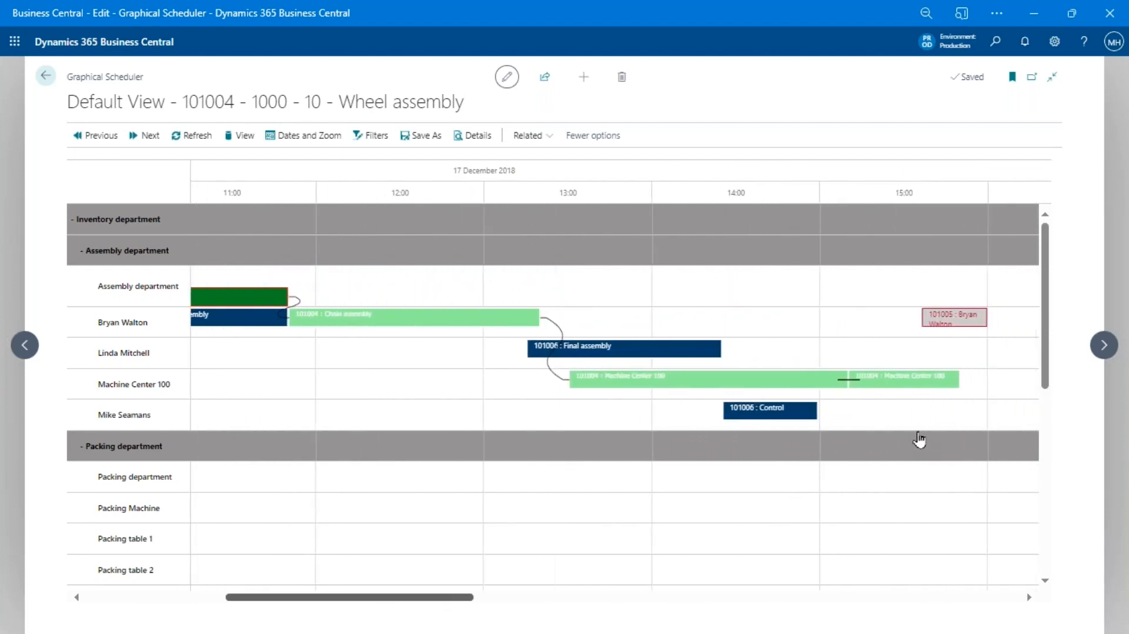
# Reassign the highlighted order's first Machine Center 100 operation to Packing Machine in the Packing department
pyautogui.click(646, 391)
pyautogui.moveTo(652, 395); pyautogui.dragTo(578, 498)
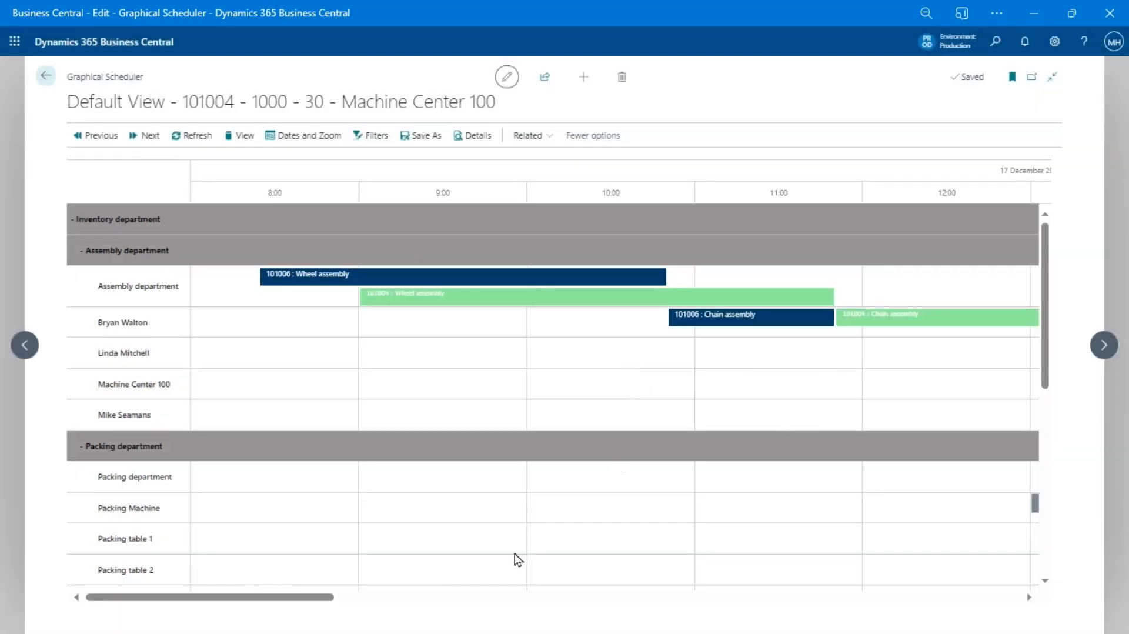
pyautogui.moveTo(311, 597); pyautogui.dragTo(380, 597)
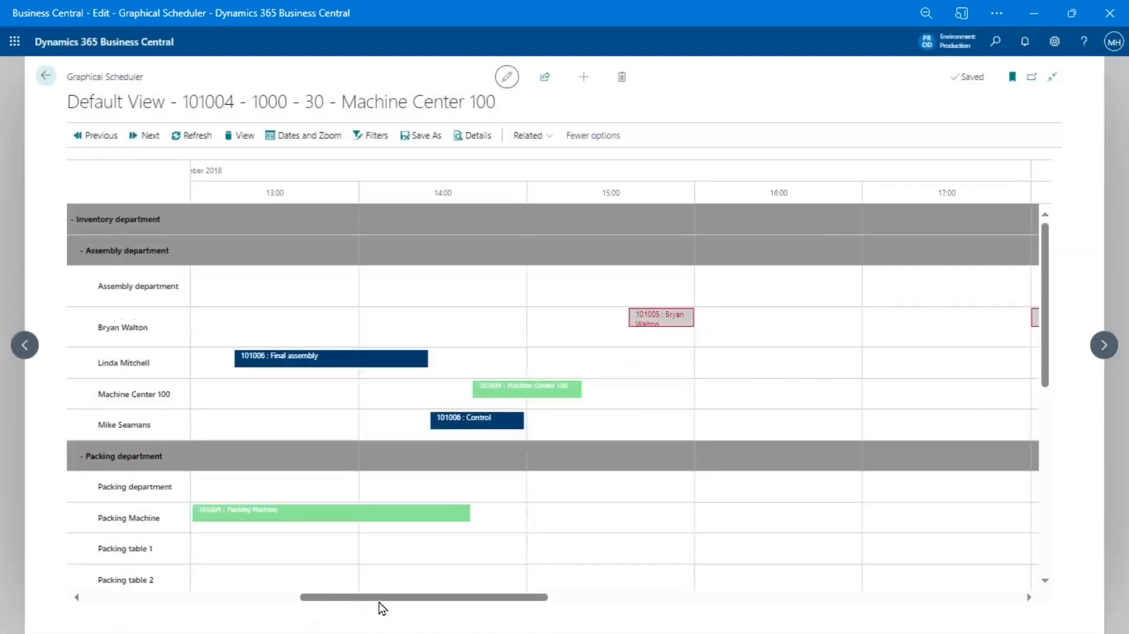
# Examine the reassigned Packing Machine operation and how the order's linked operations were rescheduled, back to its Wheel assembly
pyautogui.click(417, 519)
pyautogui.moveTo(428, 602); pyautogui.dragTo(337, 612)
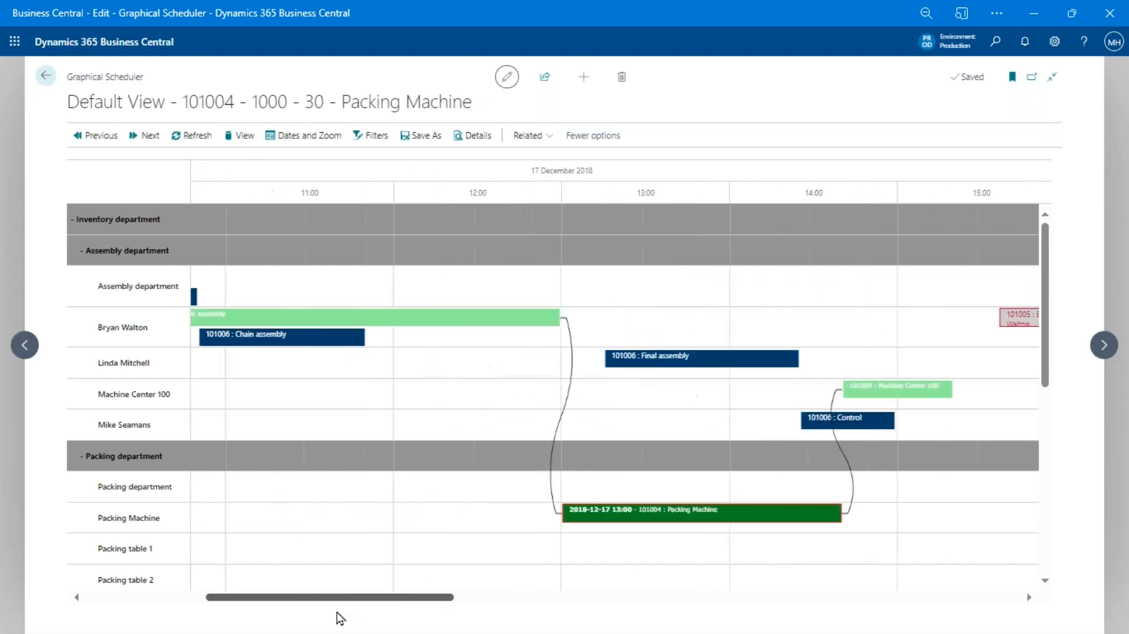
pyautogui.moveTo(625, 527)
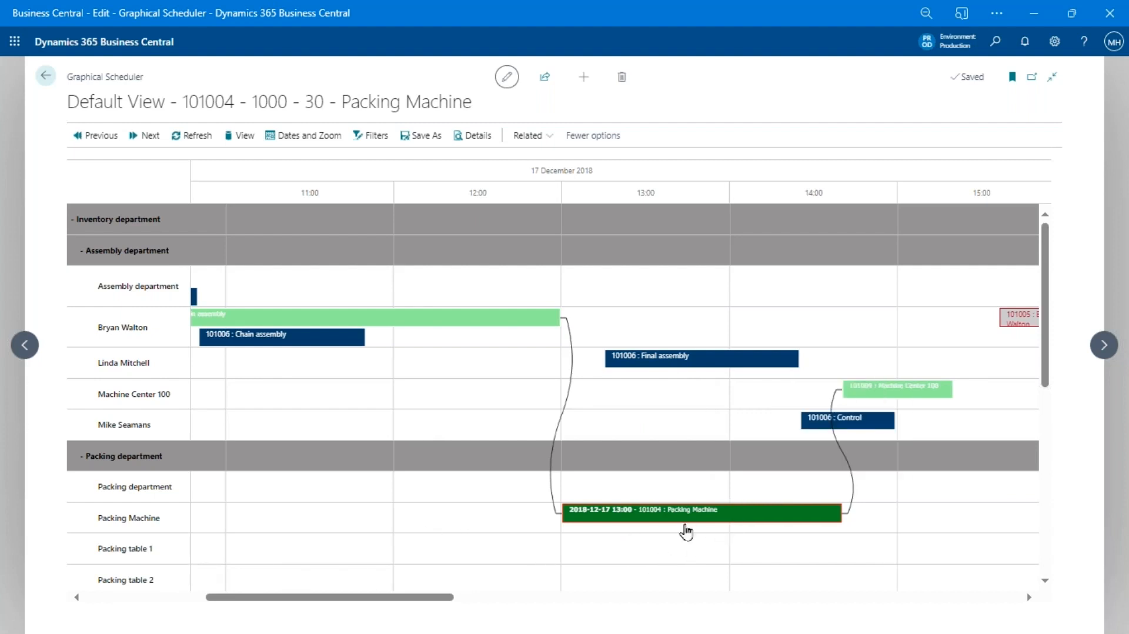
pyautogui.moveTo(709, 528)
pyautogui.moveTo(368, 597); pyautogui.dragTo(335, 598)
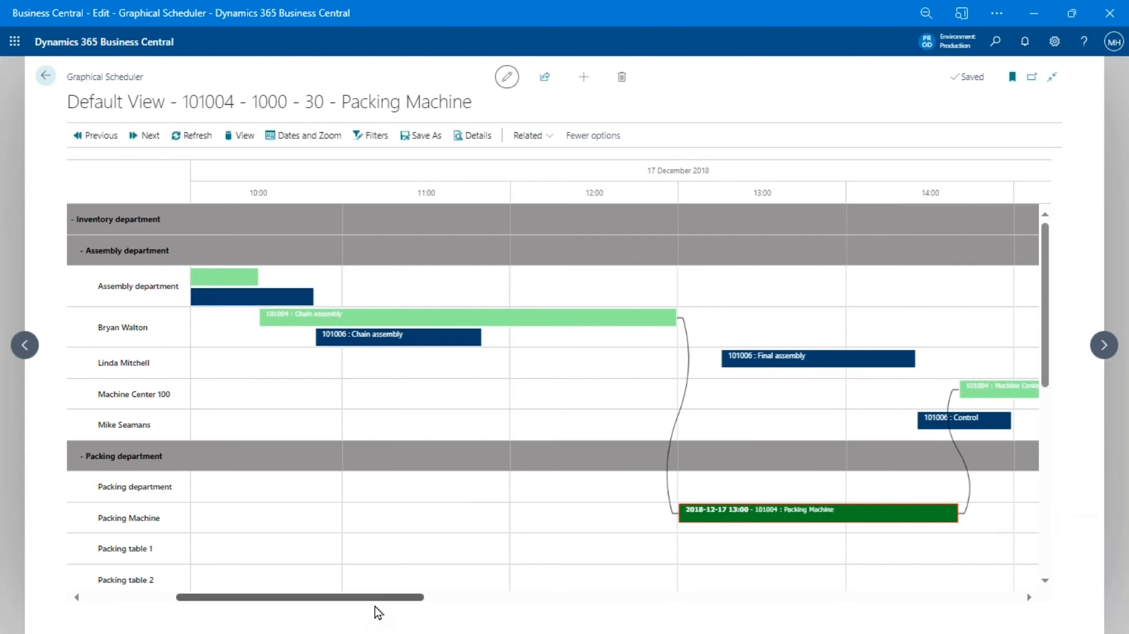
pyautogui.moveTo(375, 597); pyautogui.dragTo(312, 595)
pyautogui.click(422, 281)
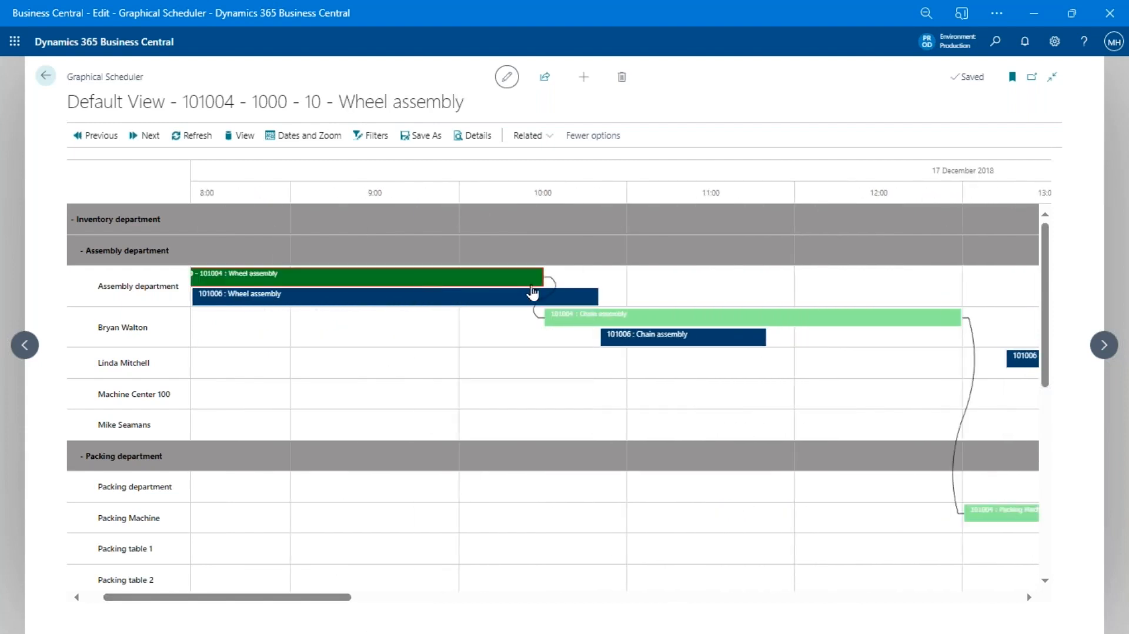
# Reassign the lower Wheel assembly operation from the Assembly department to the employee resource directly beneath it
pyautogui.moveTo(342, 595); pyautogui.dragTo(319, 598)
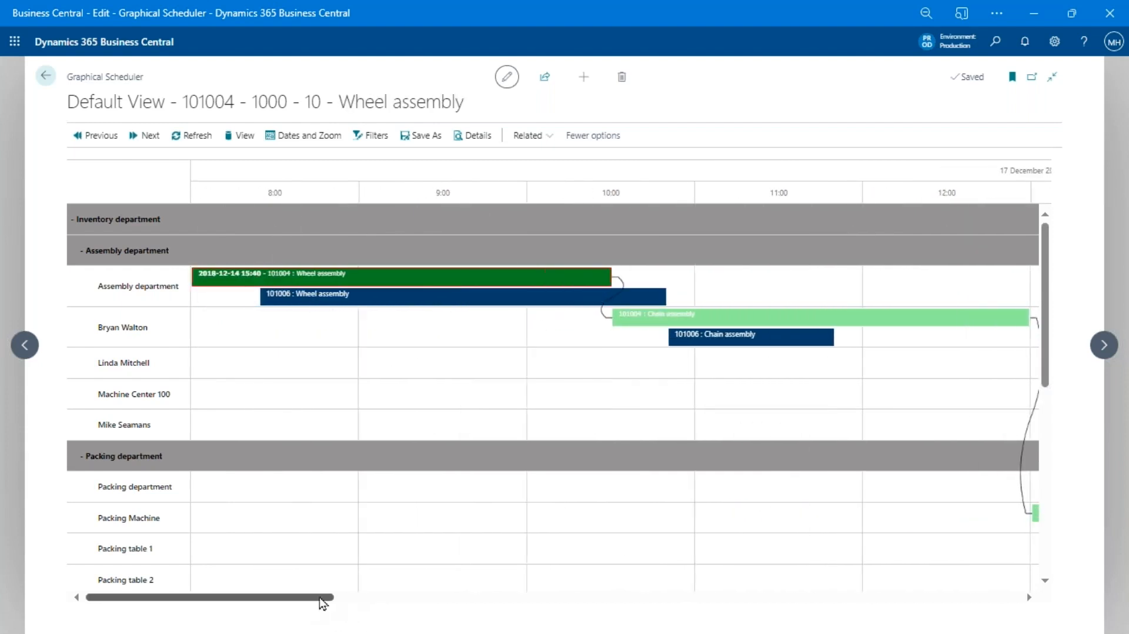
pyautogui.moveTo(517, 301); pyautogui.dragTo(518, 312)
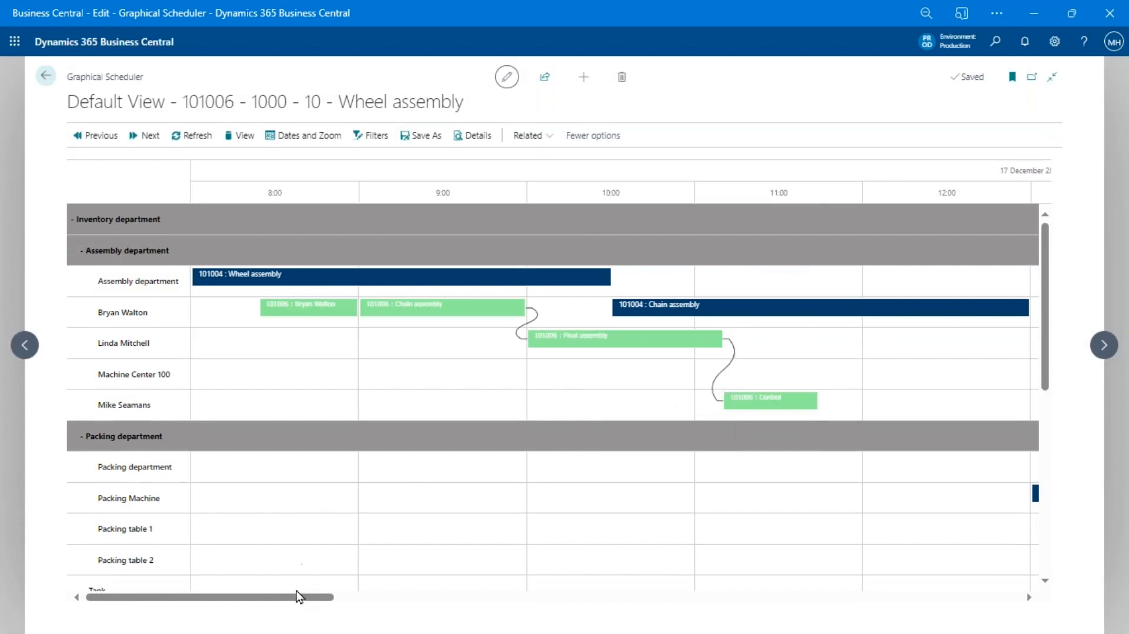
# Examine the rescheduled operation chains of both orders from the Chain assembly starting at 10:30 and the Control operation
pyautogui.click(657, 307)
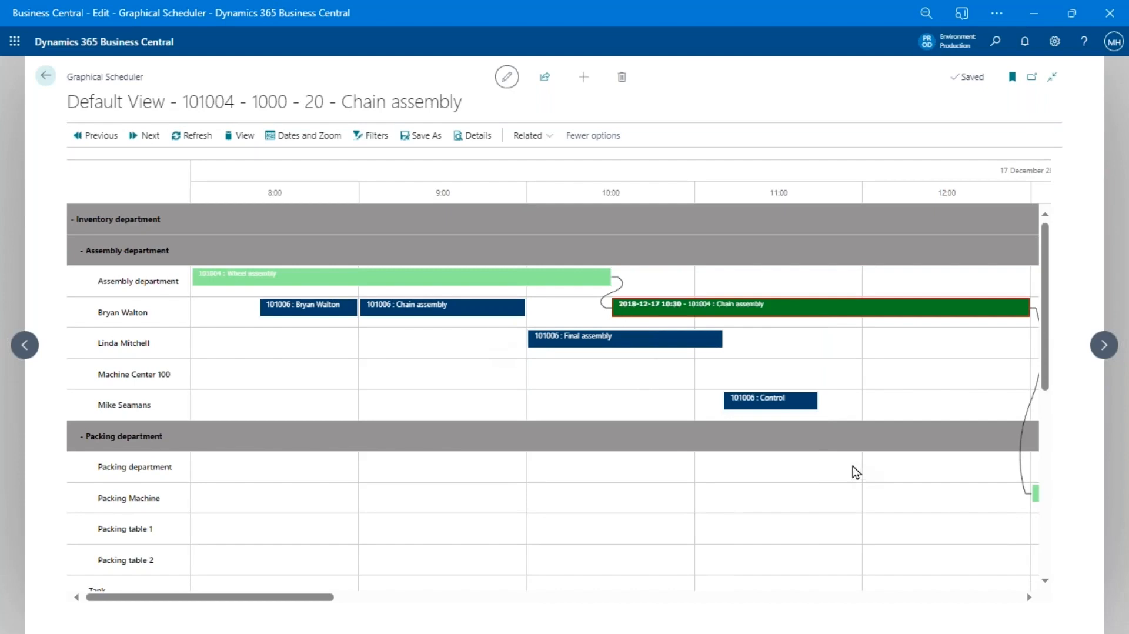
pyautogui.scroll(-6, 857, 475)
pyautogui.scroll(6, 859, 478)
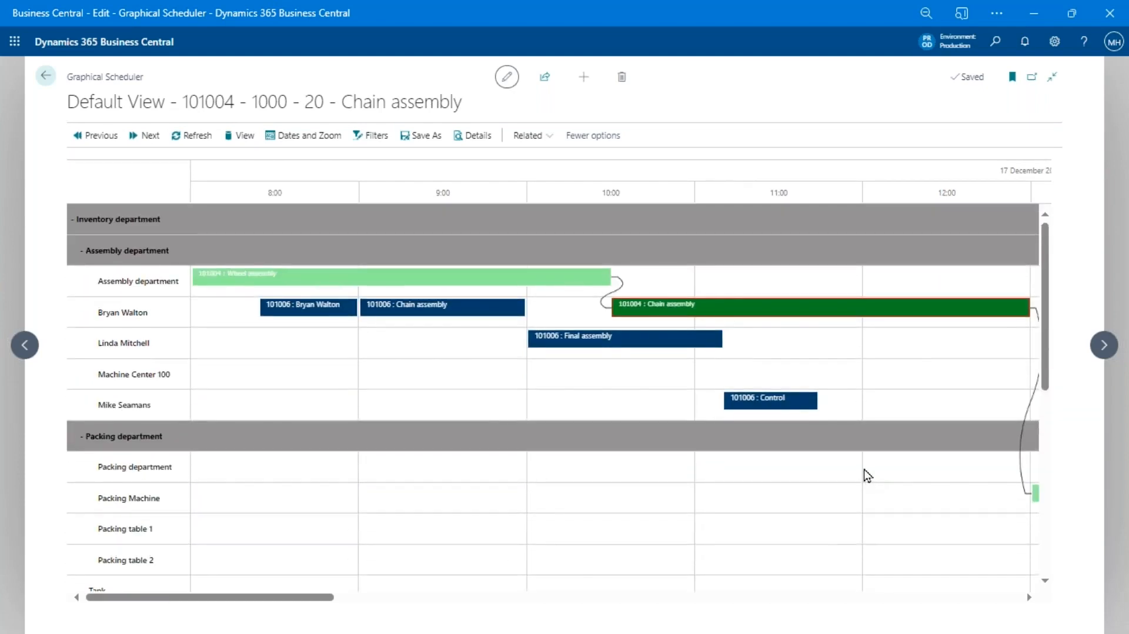
pyautogui.moveTo(691, 305)
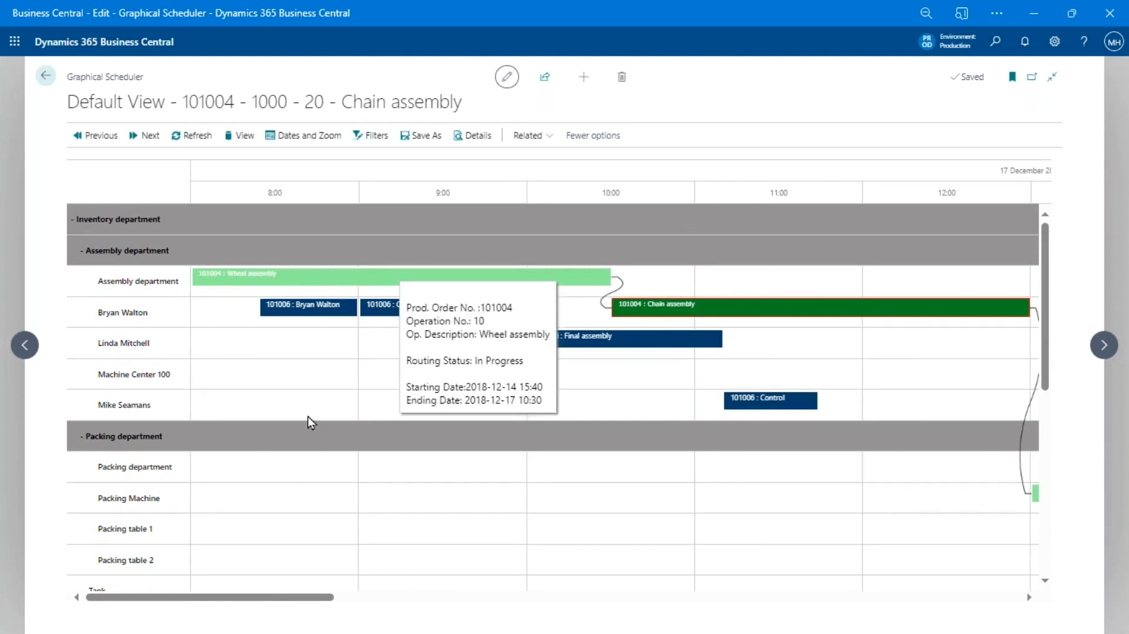
pyautogui.moveTo(293, 598); pyautogui.dragTo(325, 598)
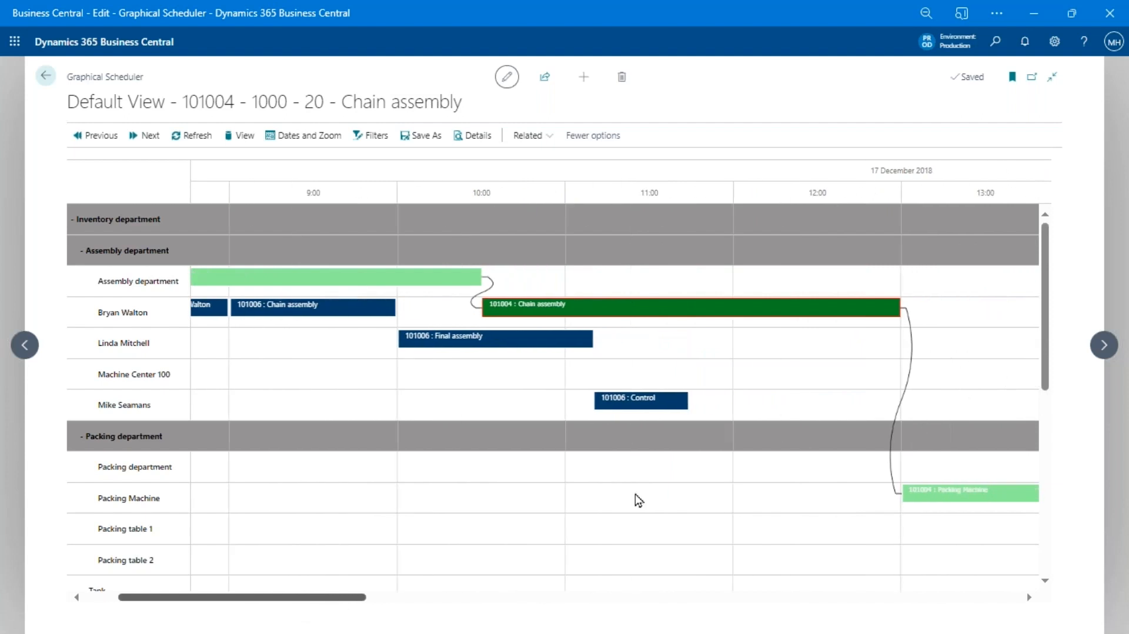
pyautogui.click(661, 409)
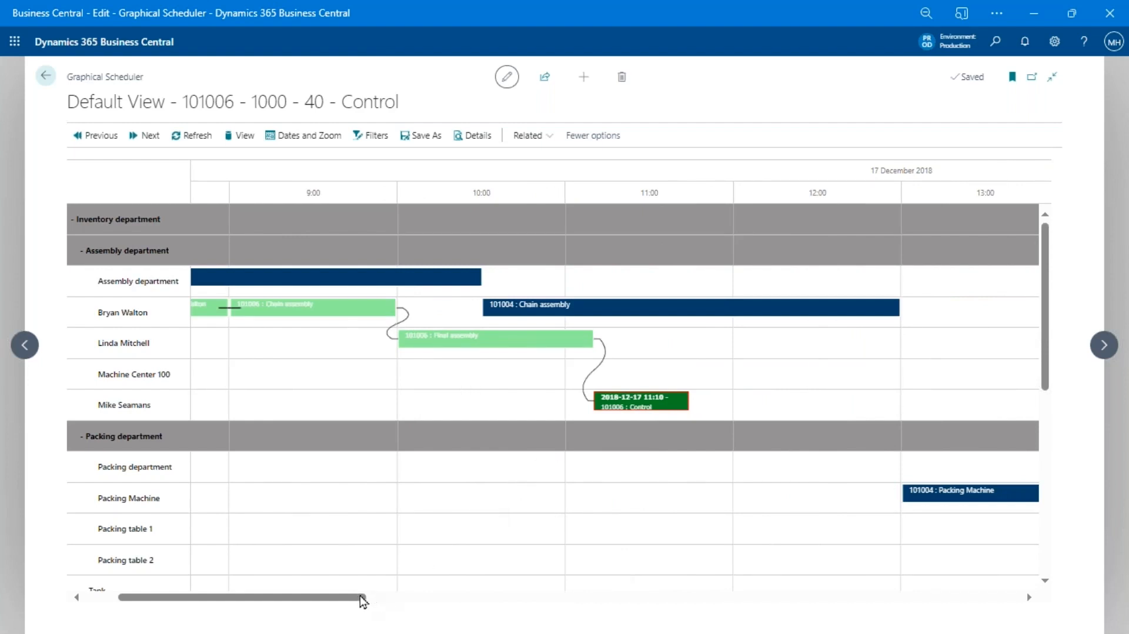
pyautogui.moveTo(360, 598); pyautogui.dragTo(323, 606)
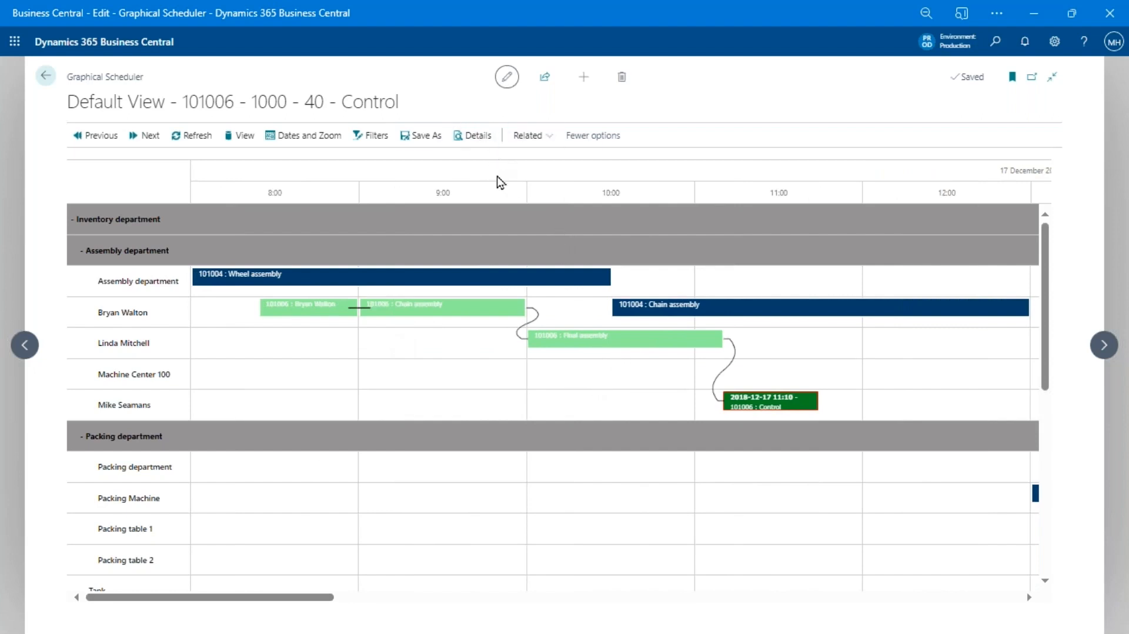
# View the released production order details behind the Final assembly operation and return to the scheduler
pyautogui.click(555, 335)
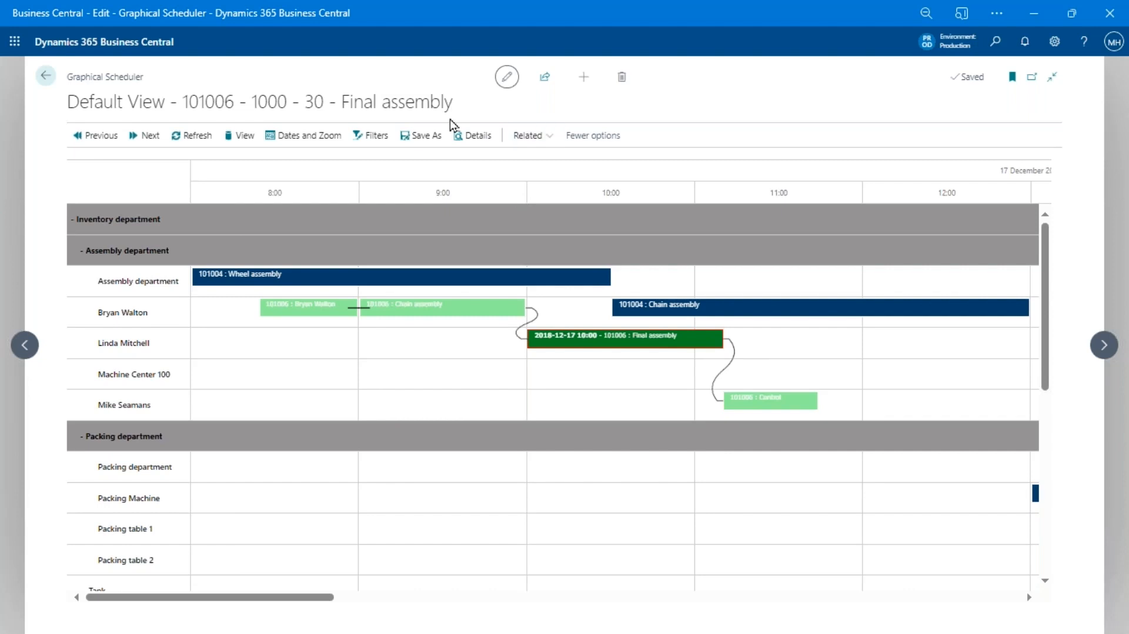
pyautogui.click(476, 139)
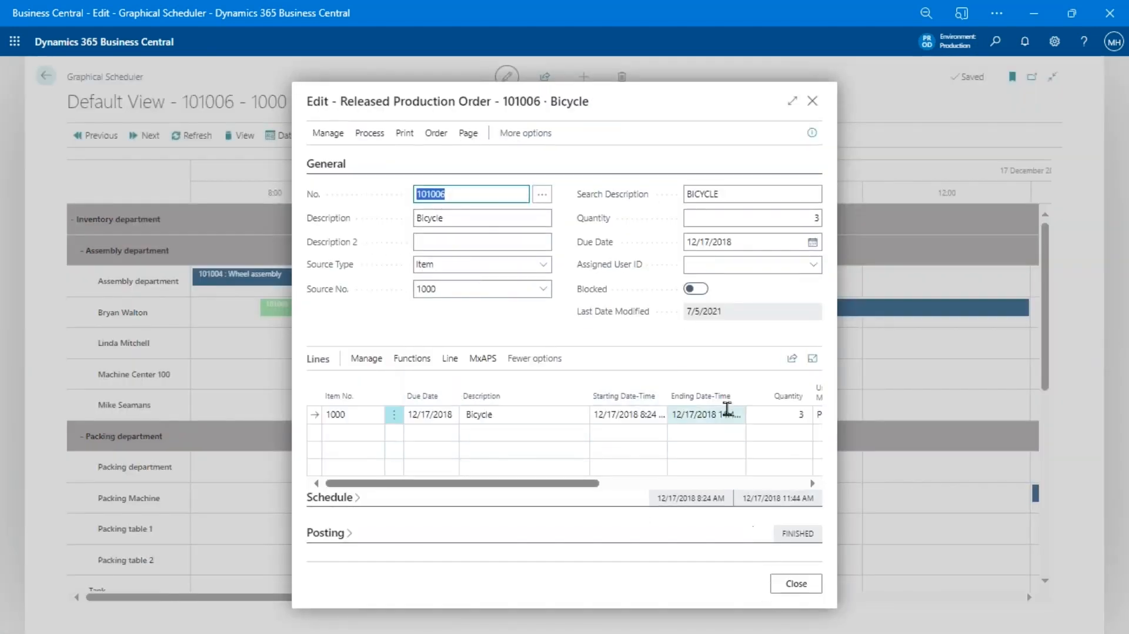
pyautogui.click(811, 103)
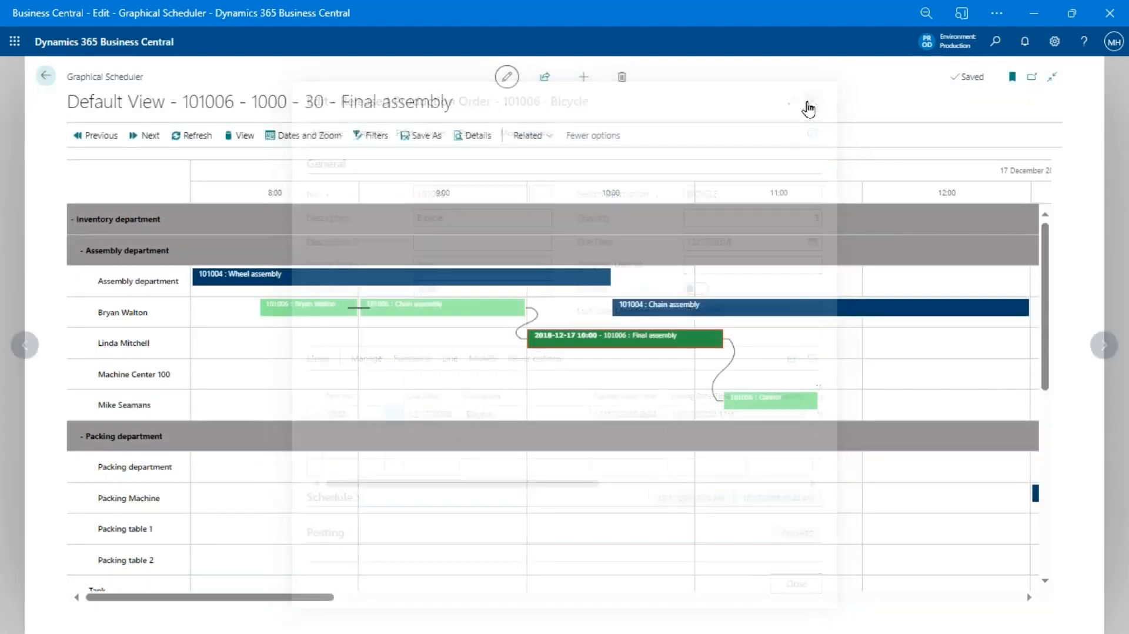
pyautogui.click(533, 138)
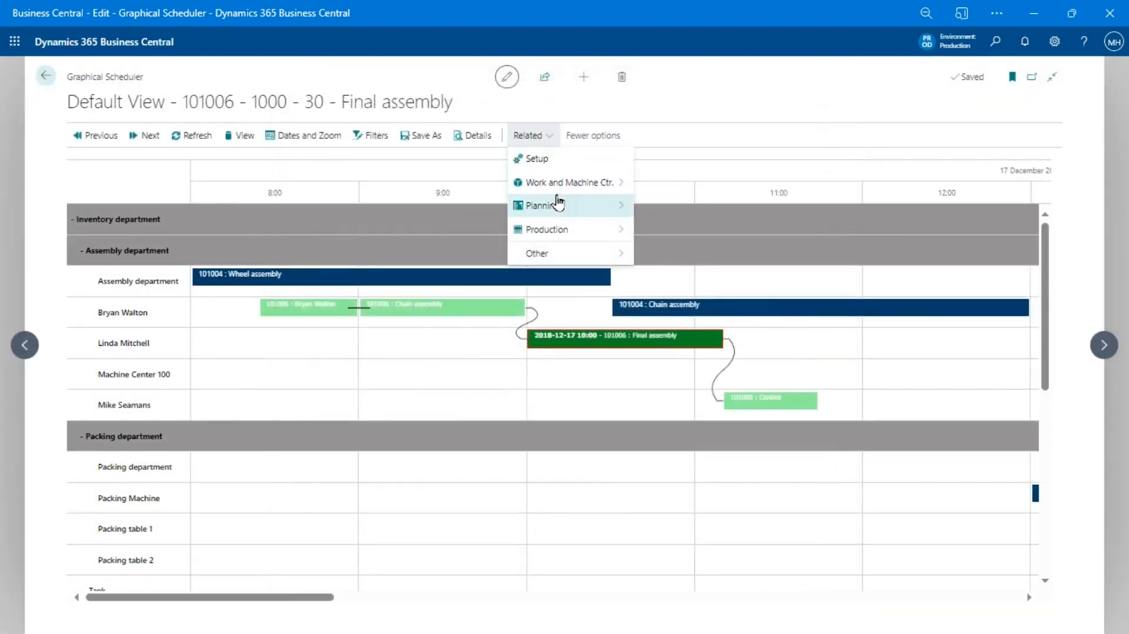
pyautogui.moveTo(557, 233)
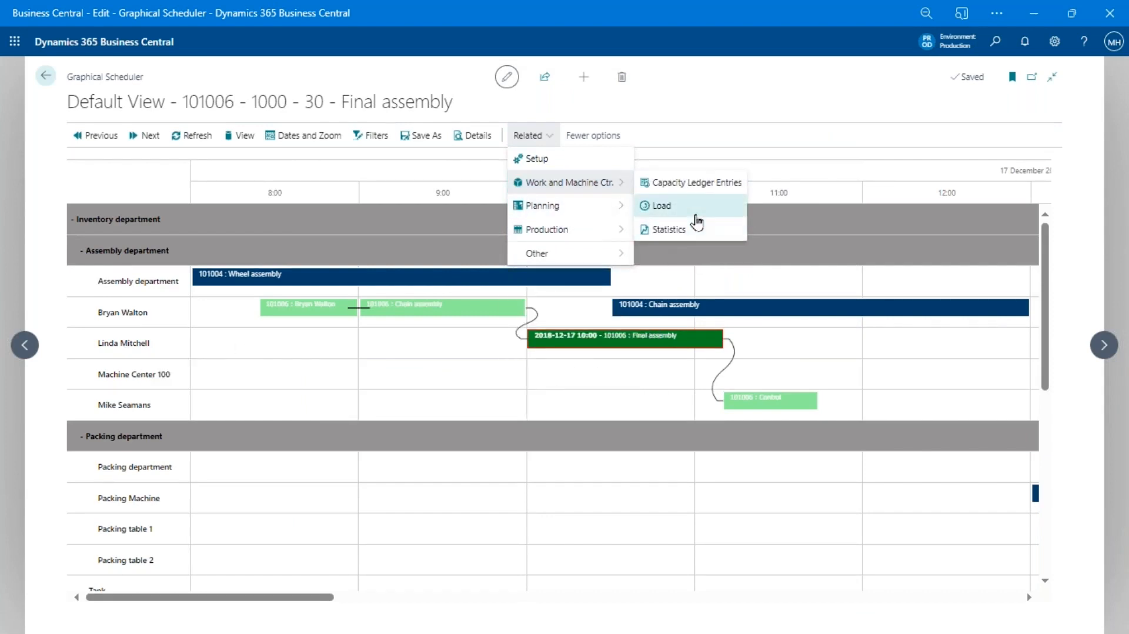
pyautogui.moveTo(548, 209)
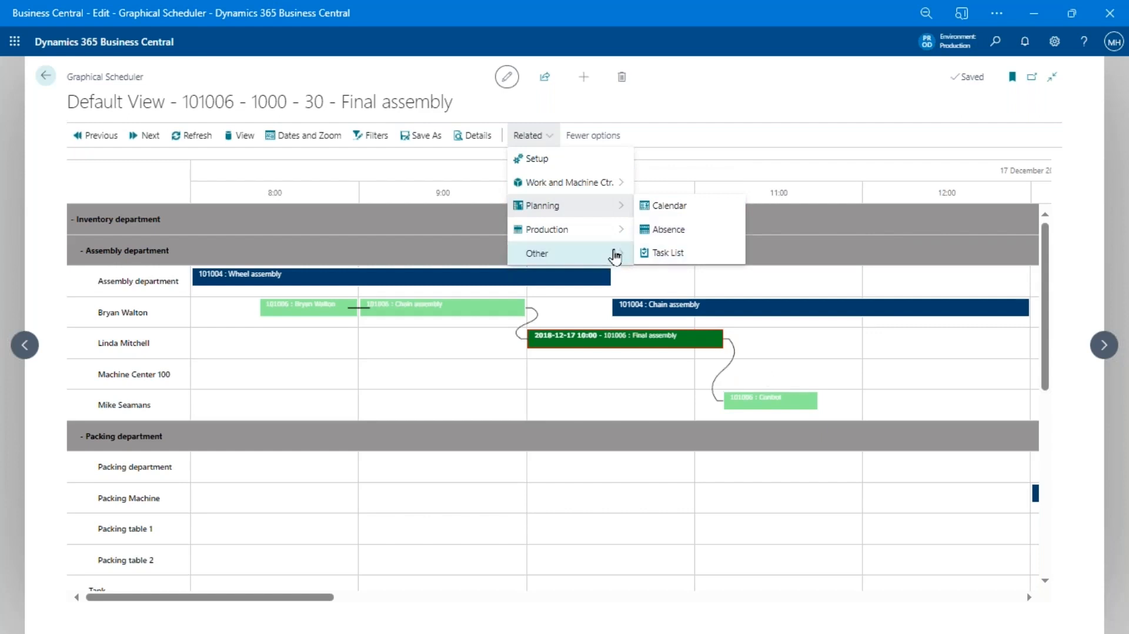
pyautogui.moveTo(604, 231)
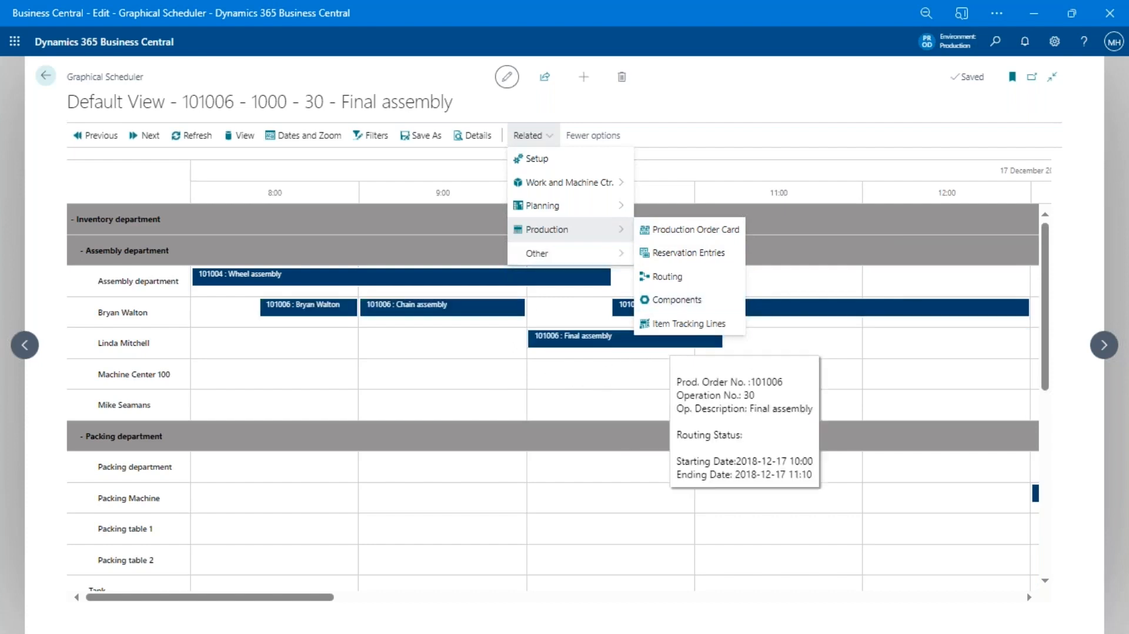
pyautogui.click(773, 122)
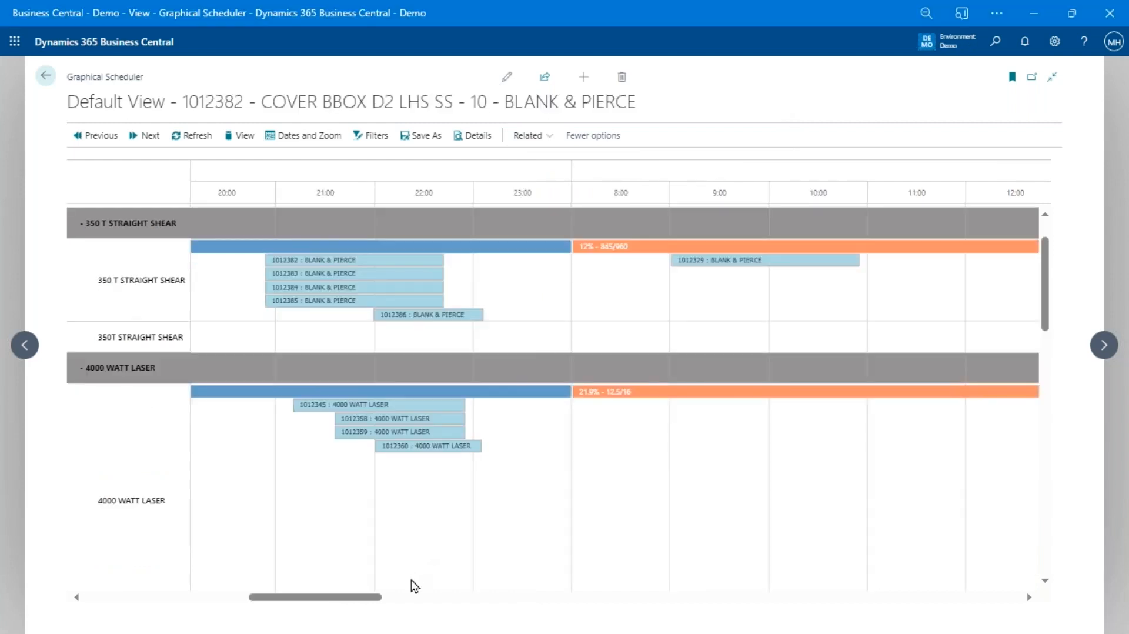
# In the Demo environment's scheduler, follow the BRKT SHORT 1 link from the last 4000 WATT LASER operation to its 90T BRAKES operation
pyautogui.click(419, 316)
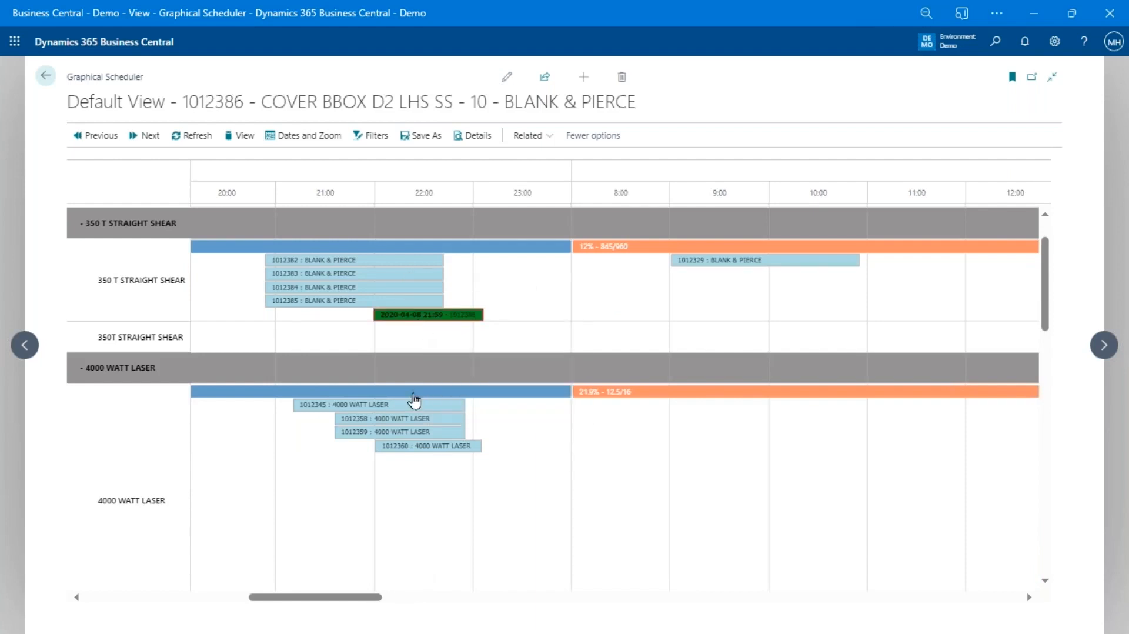
pyautogui.click(417, 445)
pyautogui.scroll(-4, 418, 454)
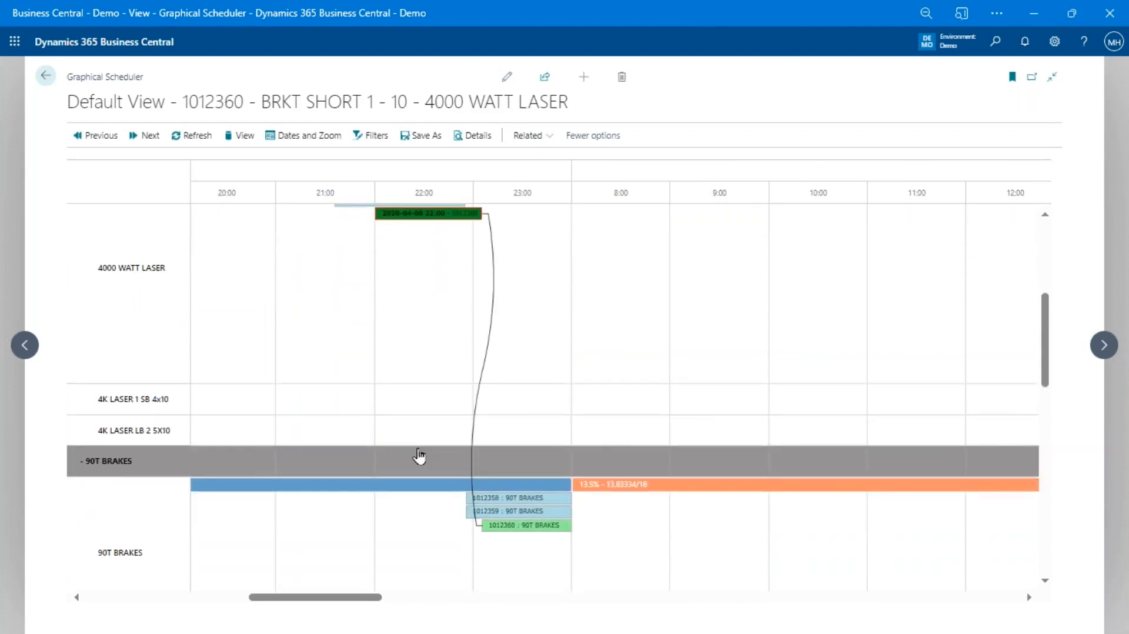
pyautogui.click(532, 527)
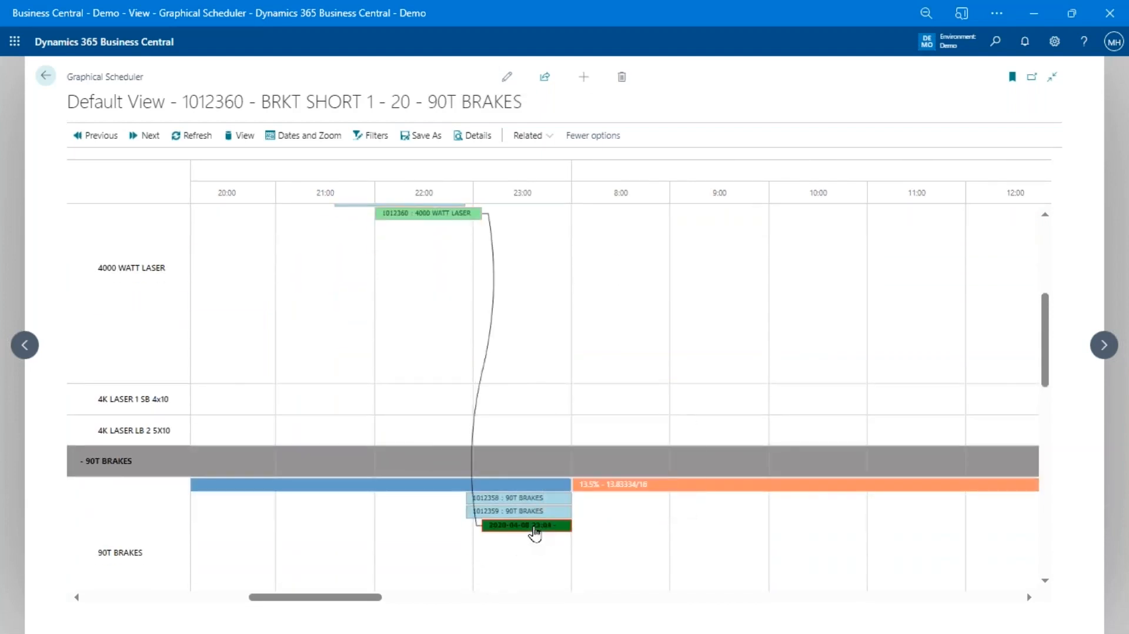
# Examine the daily capacity load bars of the 4000 WATT LASER group across the two adjacent days
pyautogui.scroll(3, 498, 303)
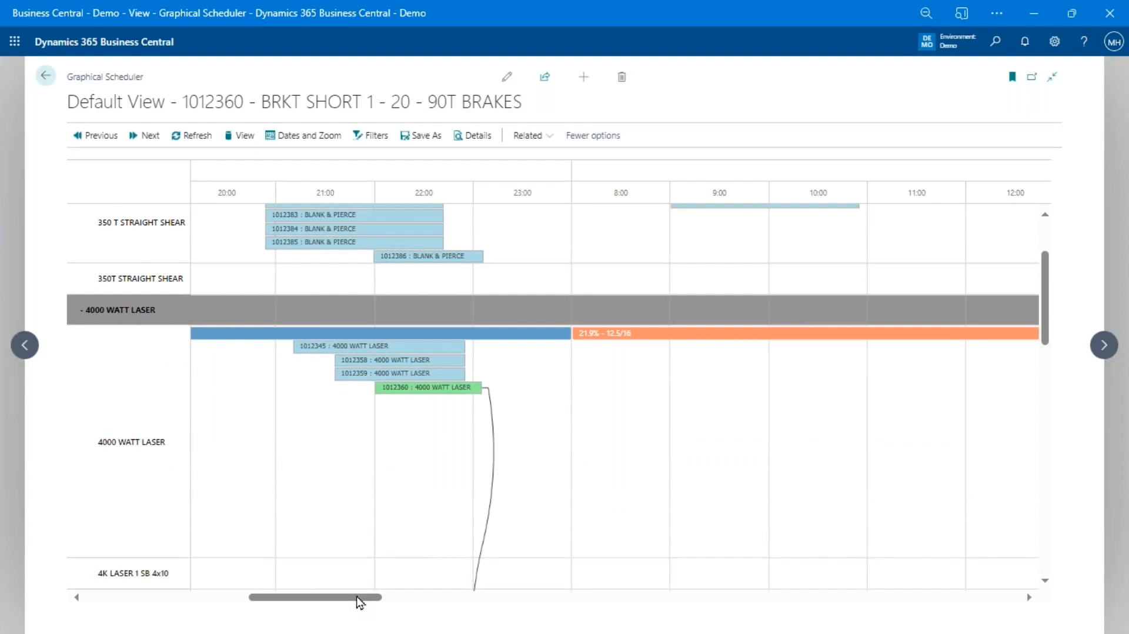
pyautogui.moveTo(360, 601); pyautogui.dragTo(406, 616)
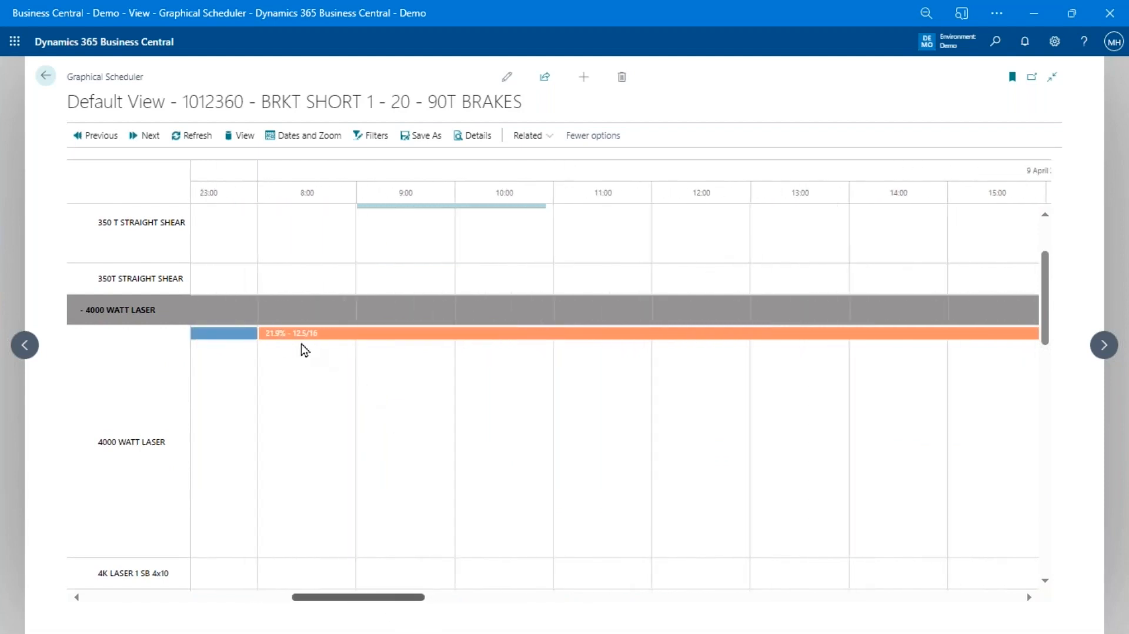
pyautogui.moveTo(297, 339)
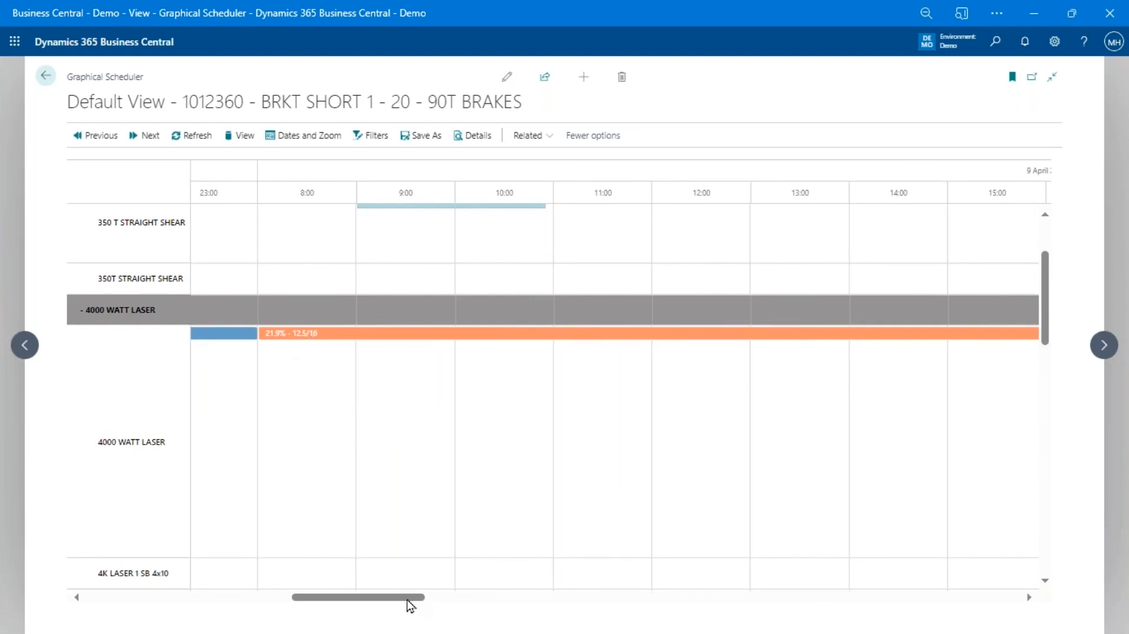
pyautogui.moveTo(407, 599); pyautogui.dragTo(371, 606)
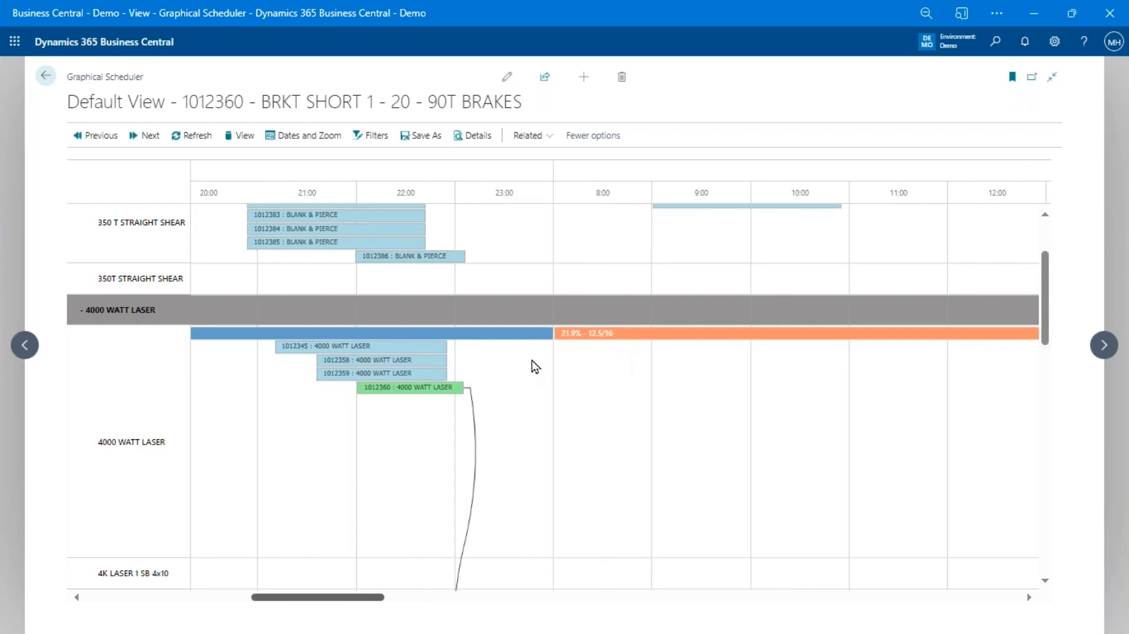
pyautogui.moveTo(579, 336)
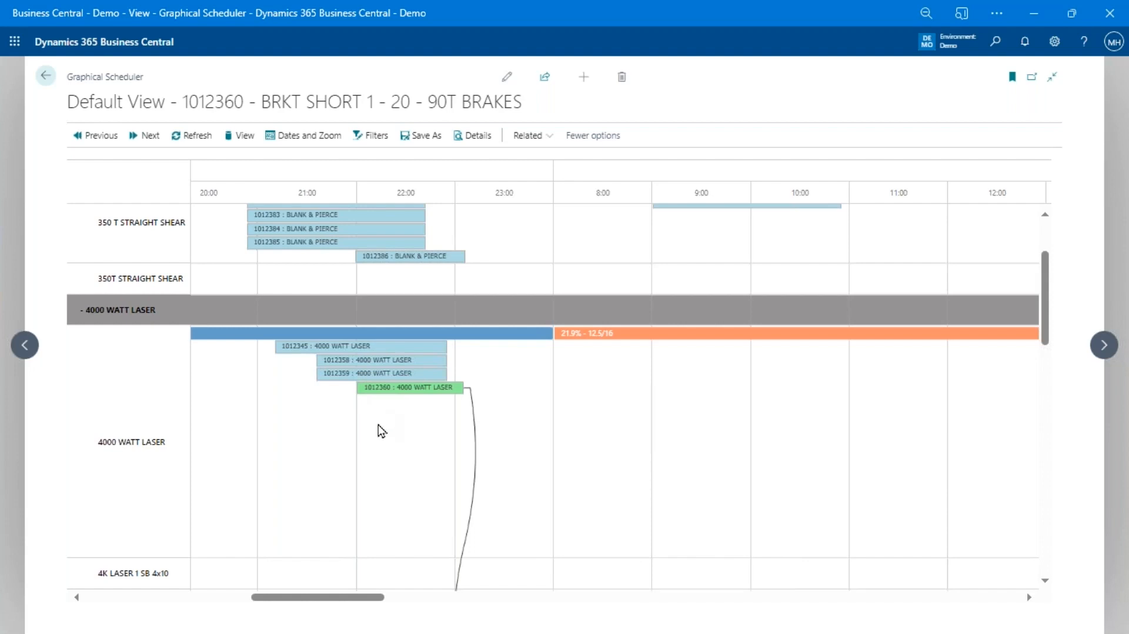
# Change the scheduler's time scale to Day and Week
pyautogui.scroll(1, 382, 431)
pyautogui.scroll(1, 379, 434)
pyautogui.scroll(-2, 341, 511)
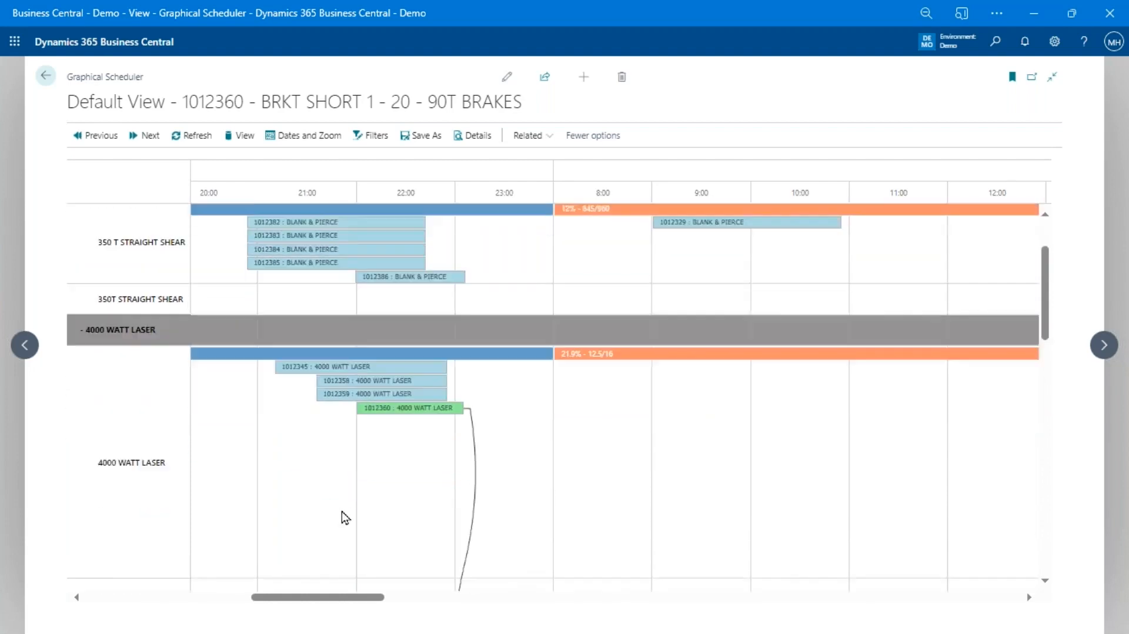
pyautogui.click(324, 149)
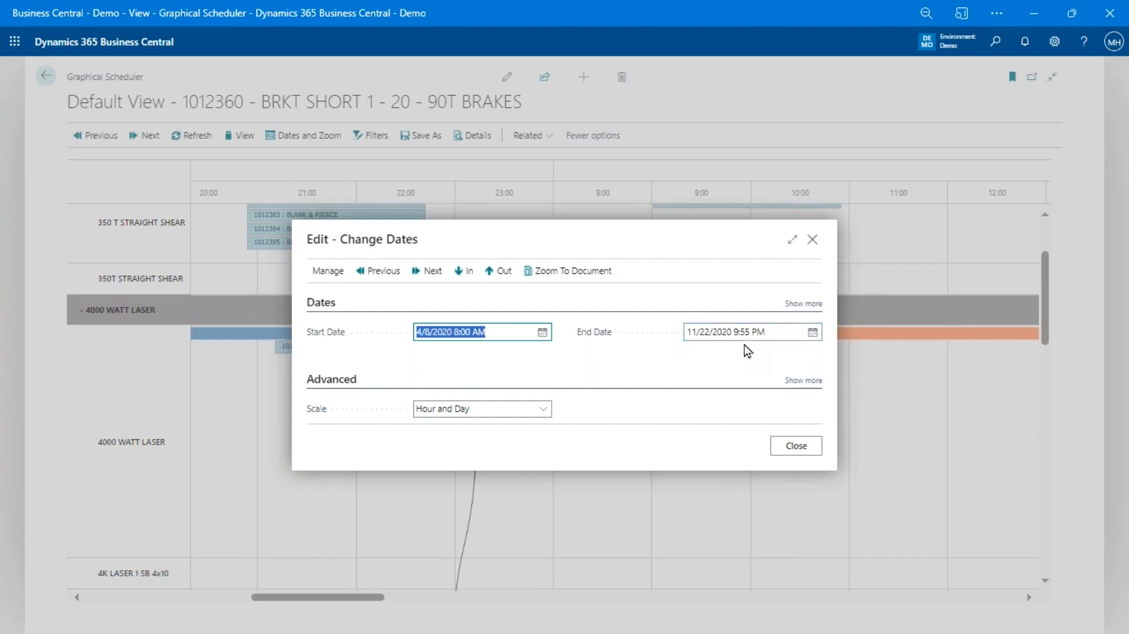
pyautogui.click(543, 411)
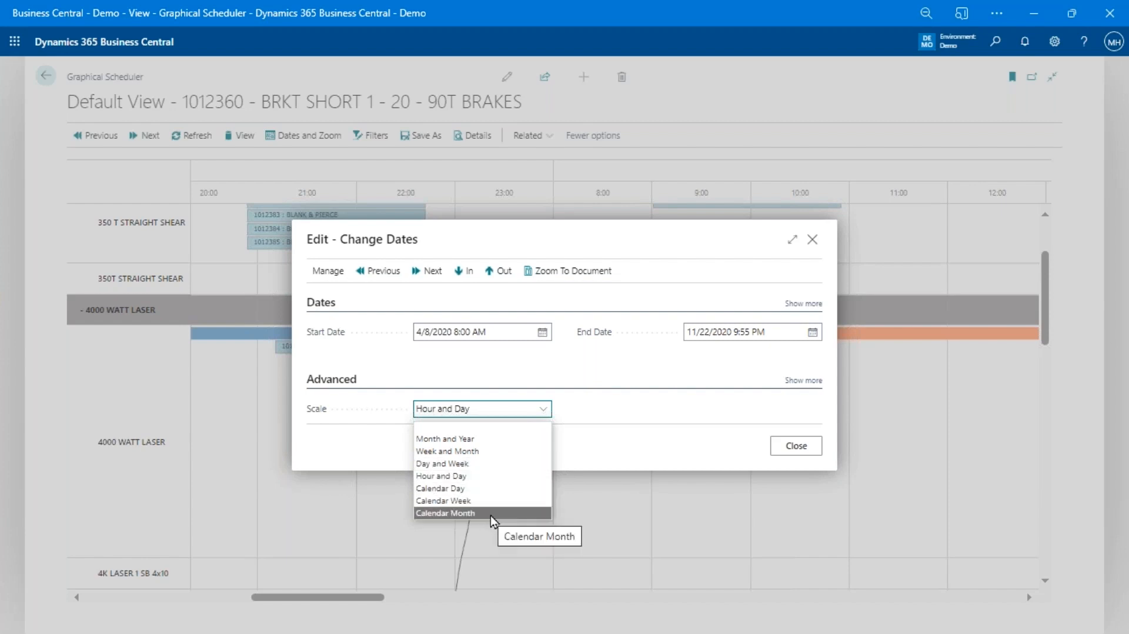
pyautogui.click(504, 463)
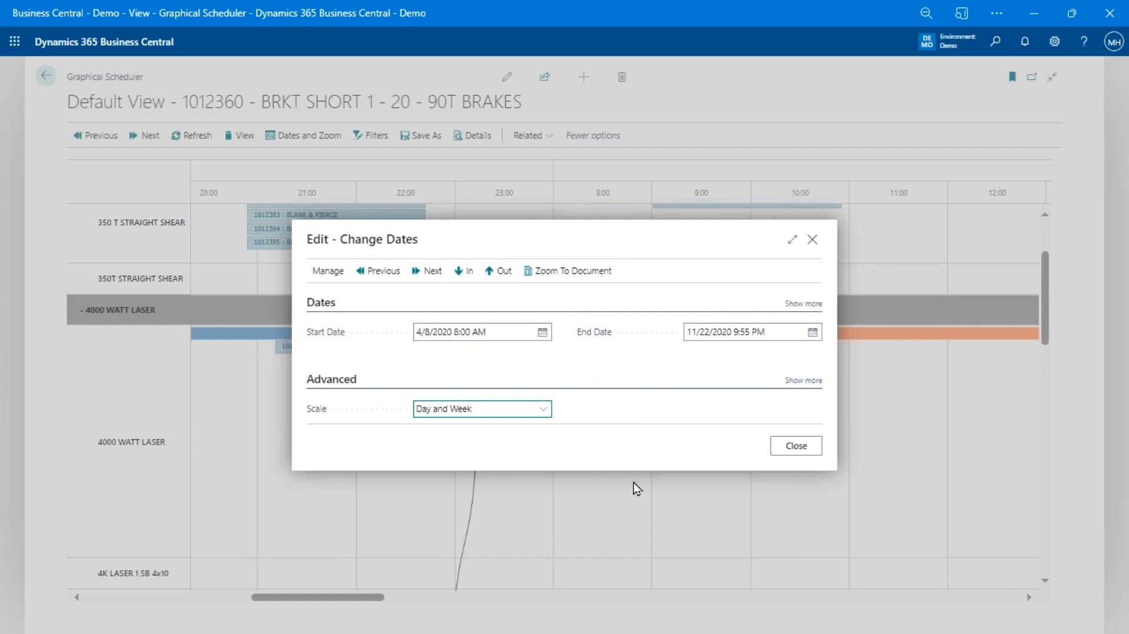
pyautogui.click(777, 445)
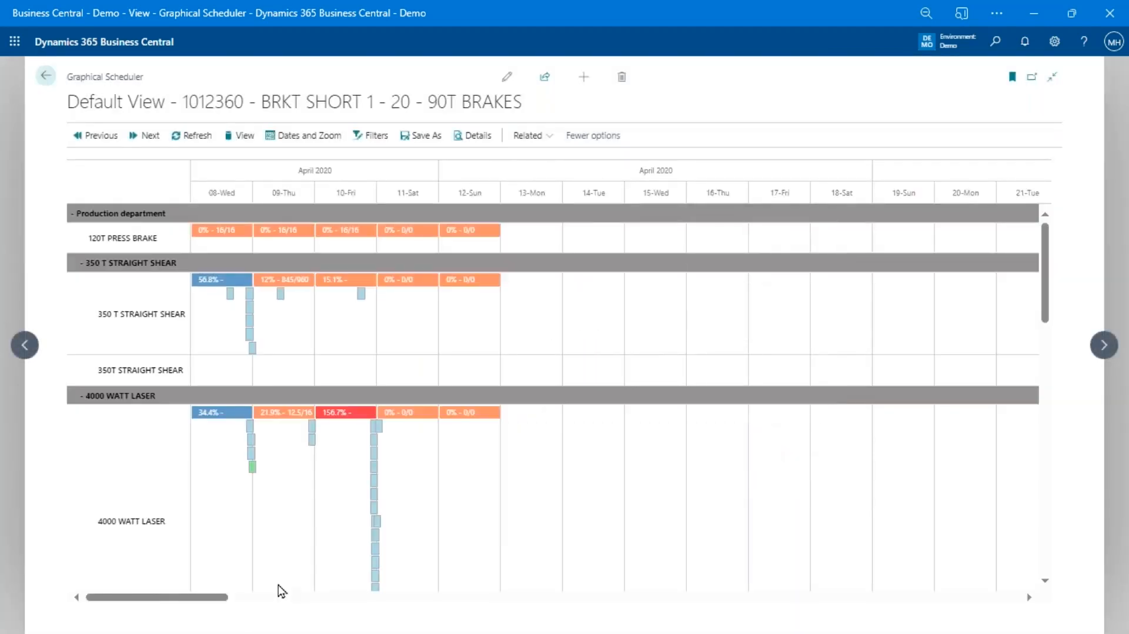
# Examine the daily capacity load of the 4000 WATT LASER group from 8 April 2020 onward, including the overloaded Friday 10 April
pyautogui.scroll(-3, 320, 518)
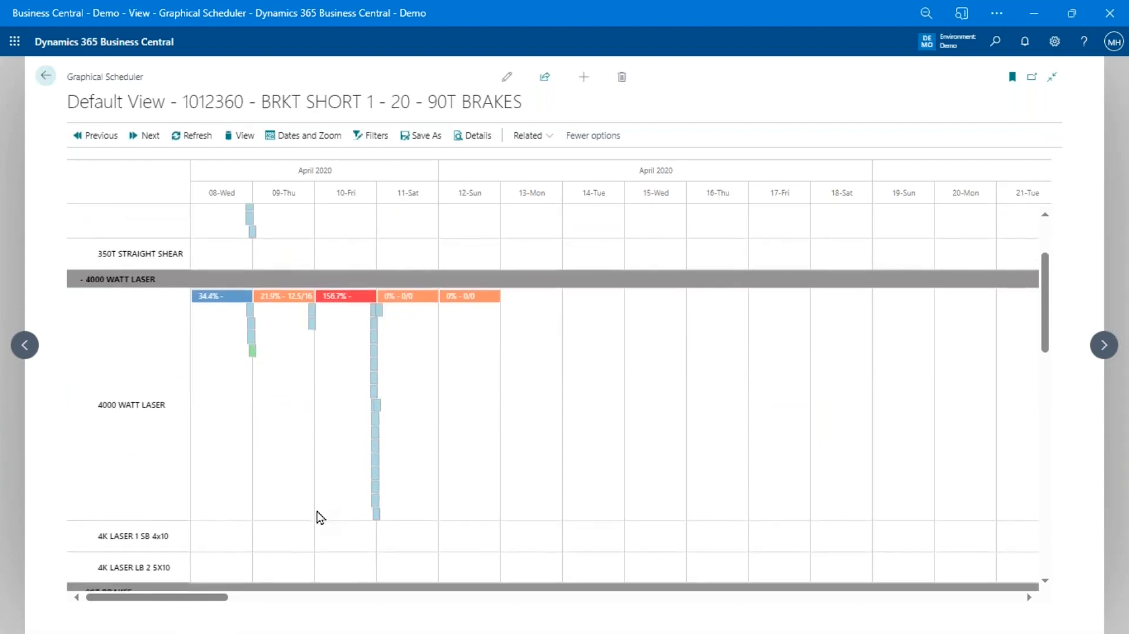
pyautogui.scroll(3, 320, 517)
pyautogui.hscroll(1, 368, 455)
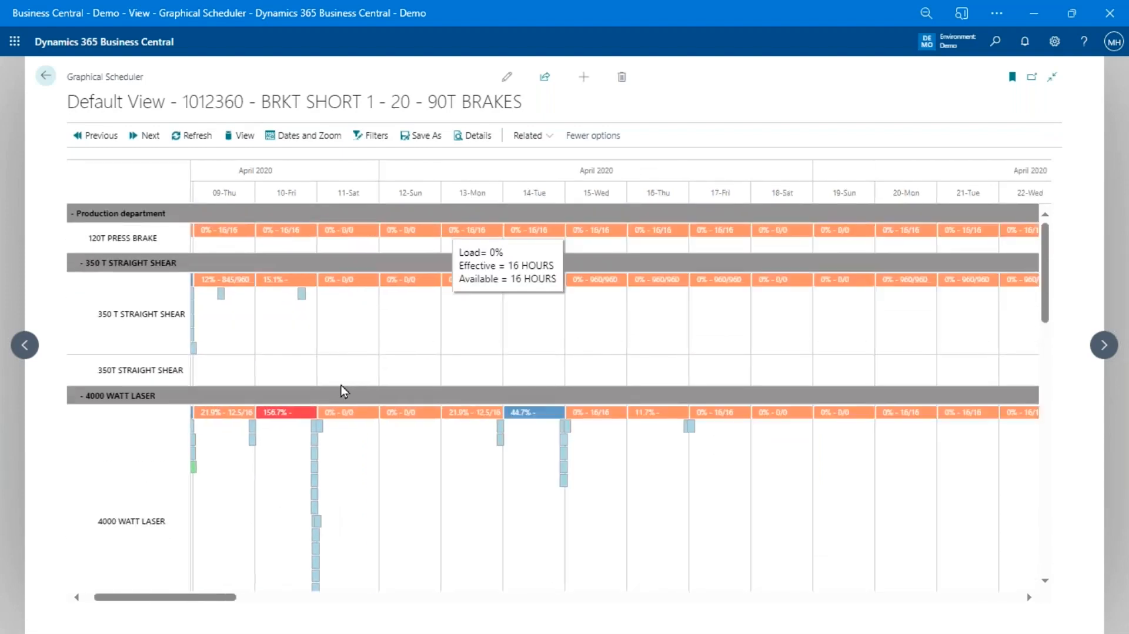
pyautogui.moveTo(317, 459)
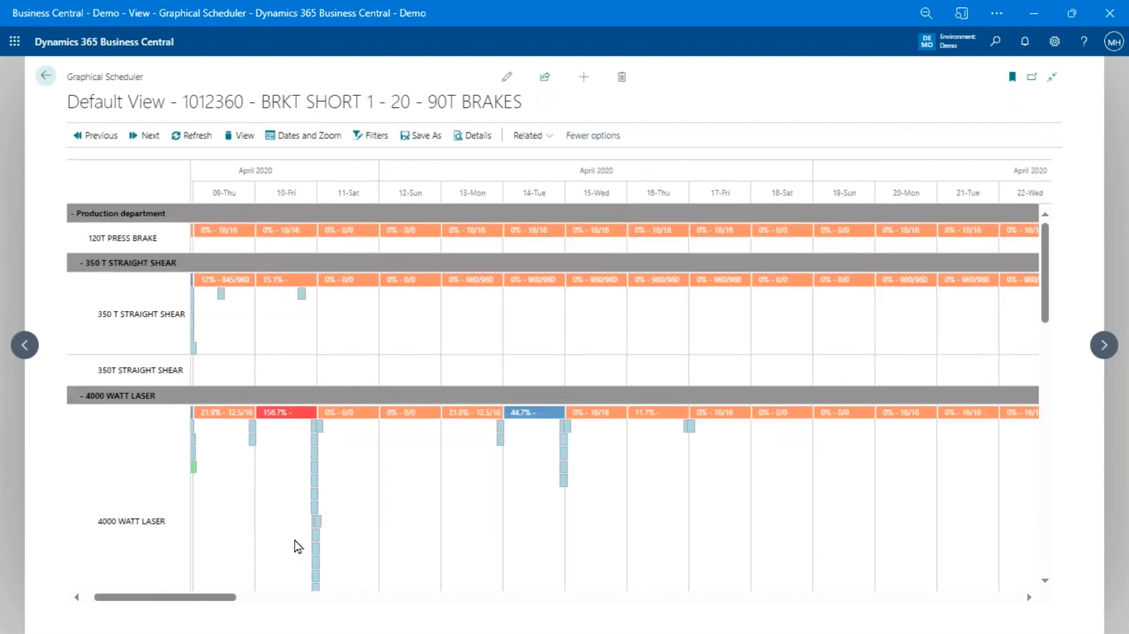
pyautogui.scroll(-2, 297, 543)
pyautogui.scroll(2, 311, 483)
pyautogui.moveTo(297, 420)
pyautogui.moveTo(205, 596); pyautogui.dragTo(152, 608)
pyautogui.moveTo(220, 418)
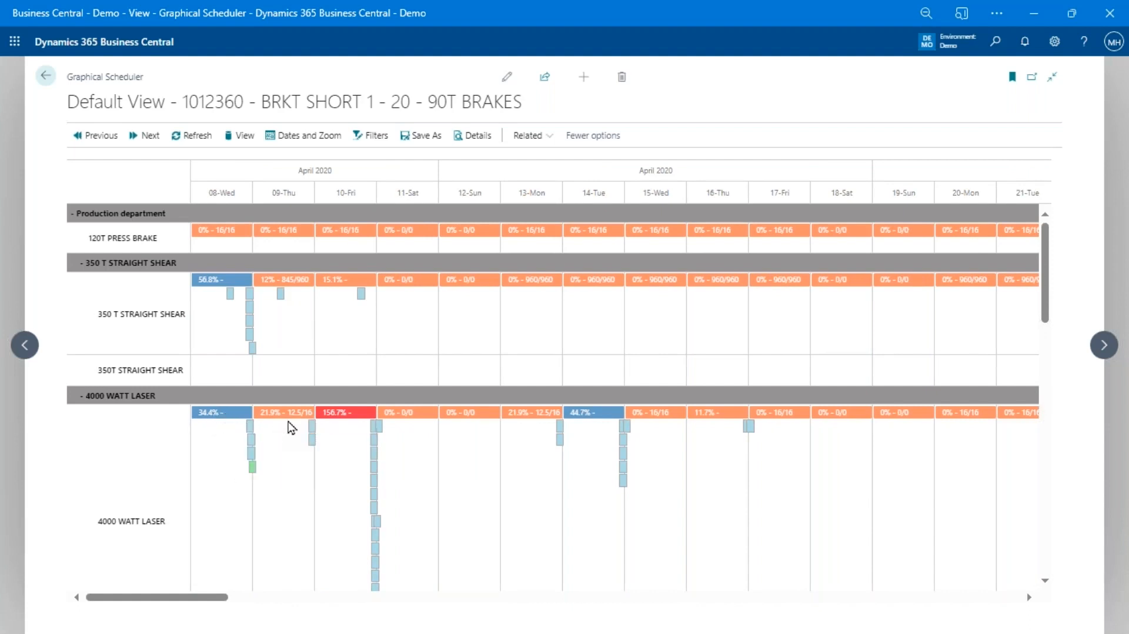
pyautogui.moveTo(290, 419)
pyautogui.moveTo(339, 419)
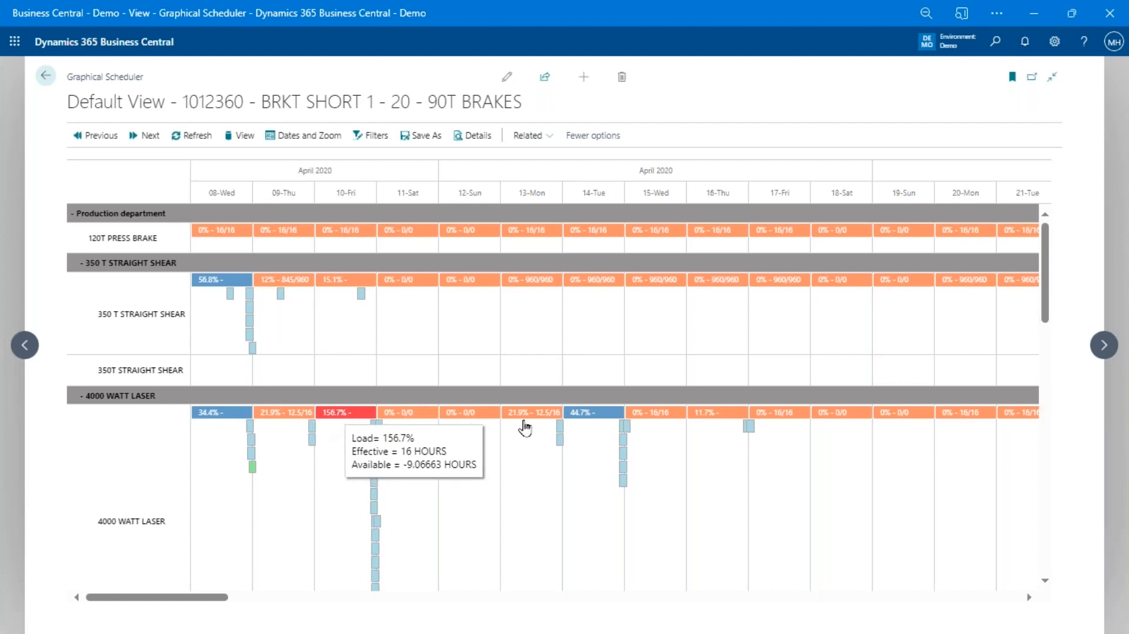
# View the Work Center Load details behind the 4000 WATT LASER load on 10 April and return to the scheduler
pyautogui.click(363, 418)
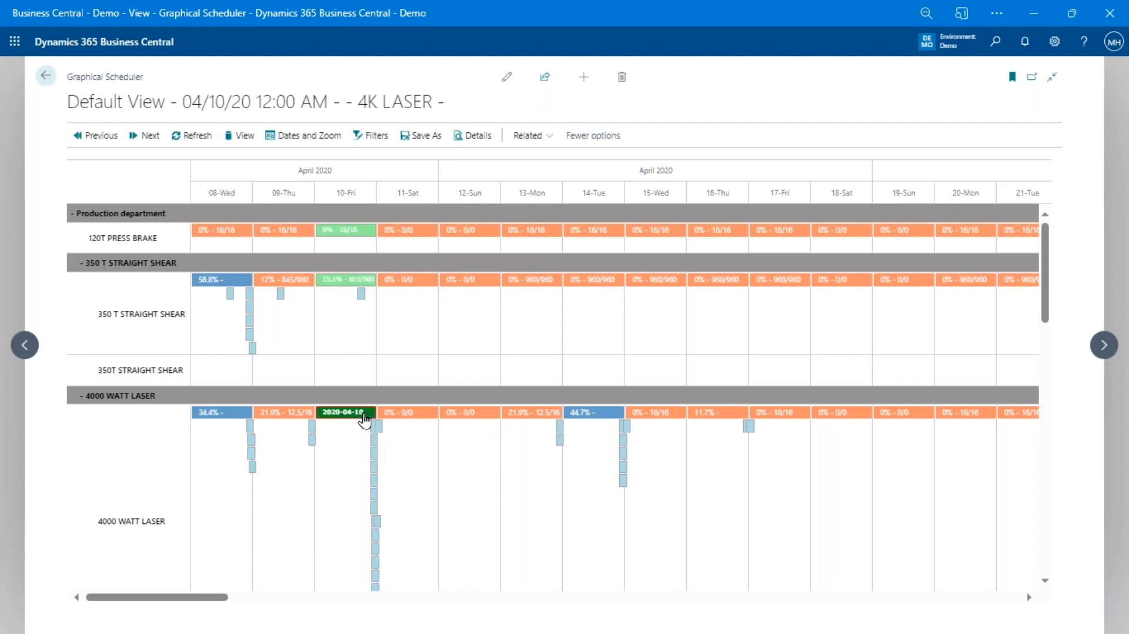
pyautogui.click(465, 138)
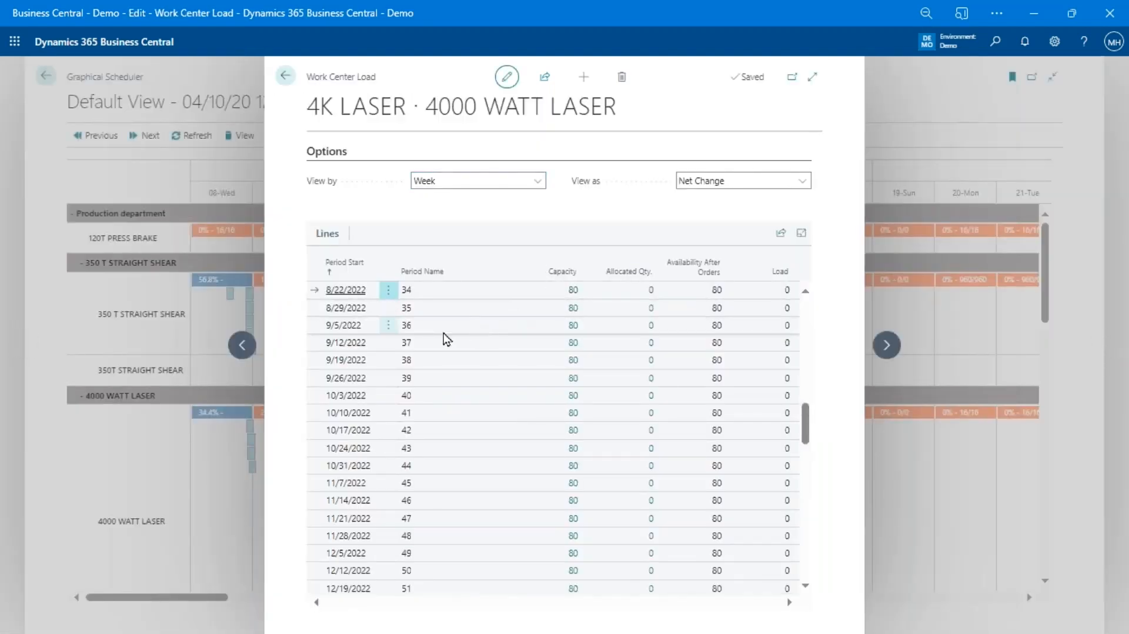
pyautogui.scroll(-8, 443, 333)
pyautogui.scroll(5, 433, 335)
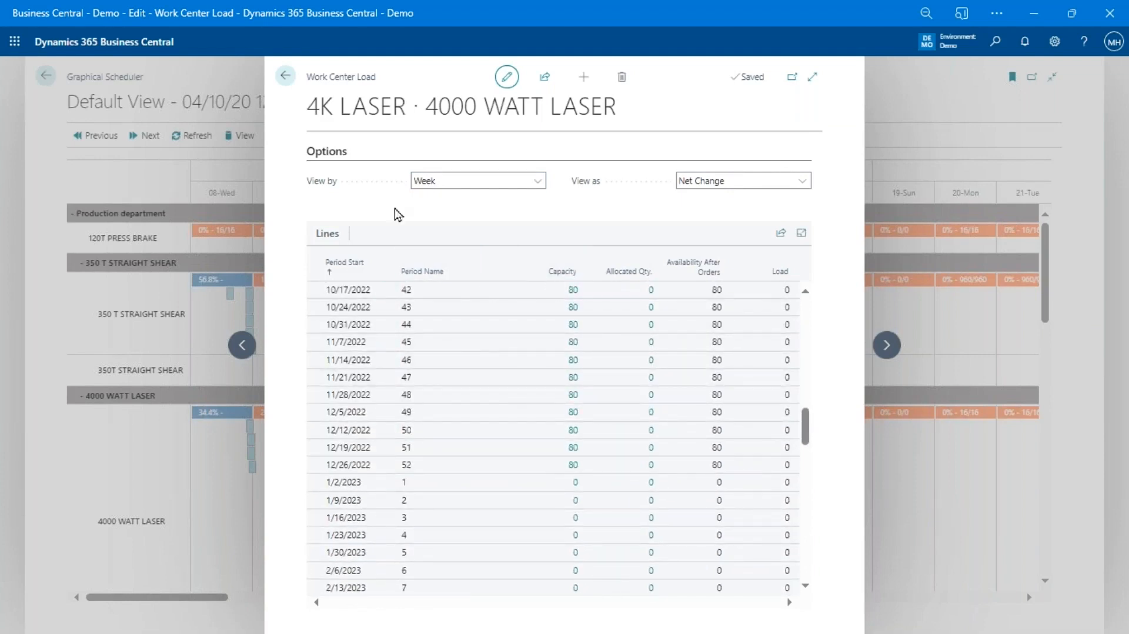
pyautogui.click(286, 75)
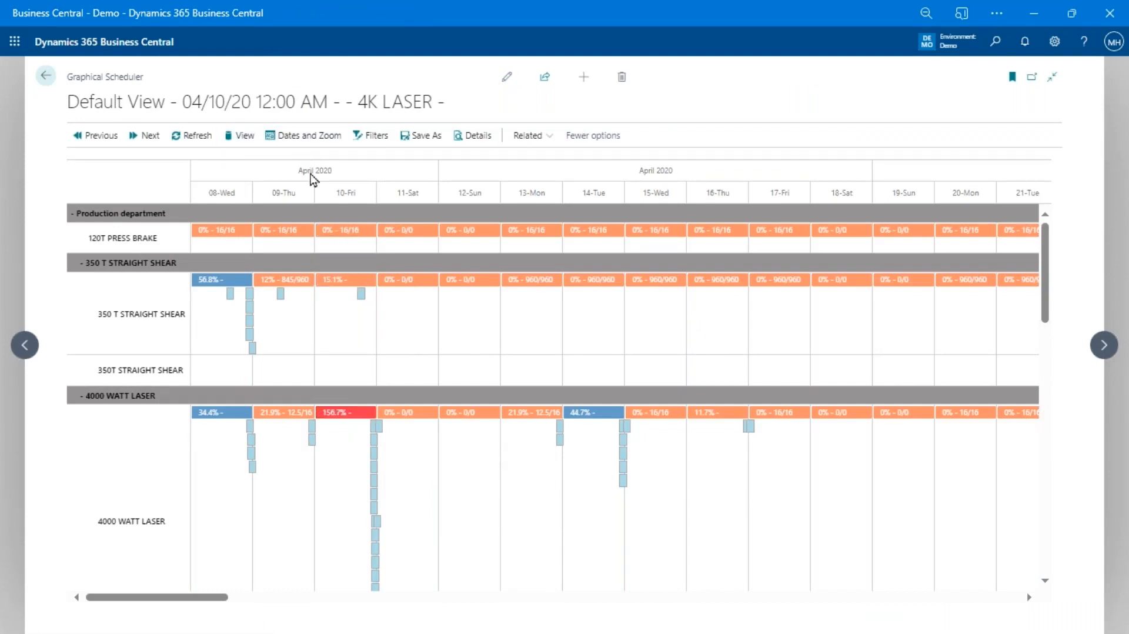
# Review the filter fields available for the RELPROD data and leave the filter page without applying any filter
pyautogui.click(377, 134)
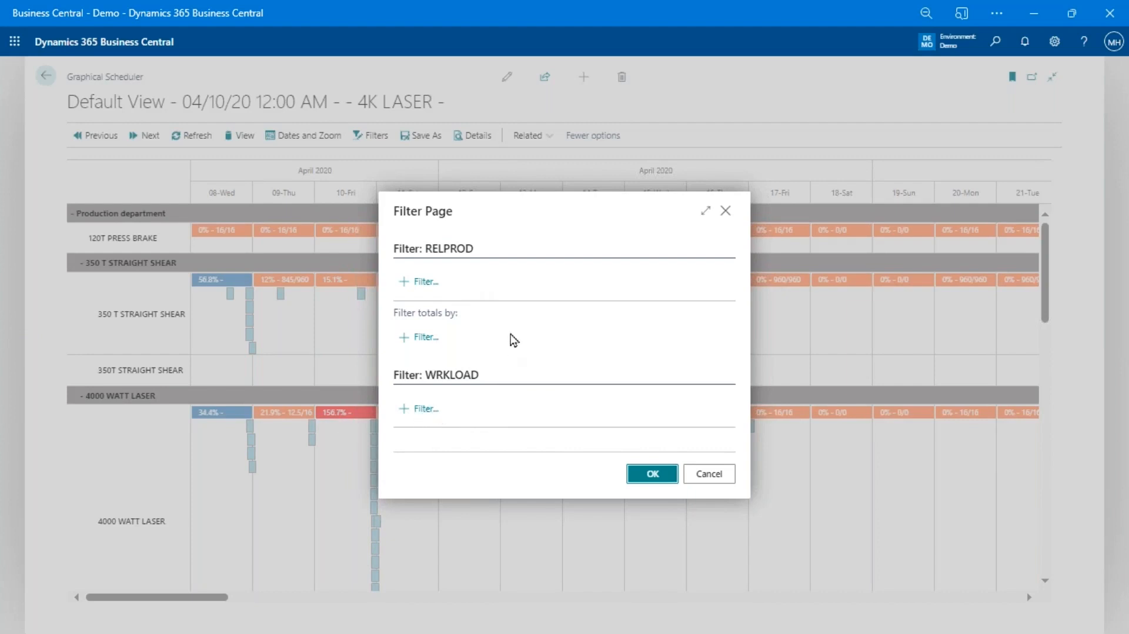
pyautogui.click(420, 282)
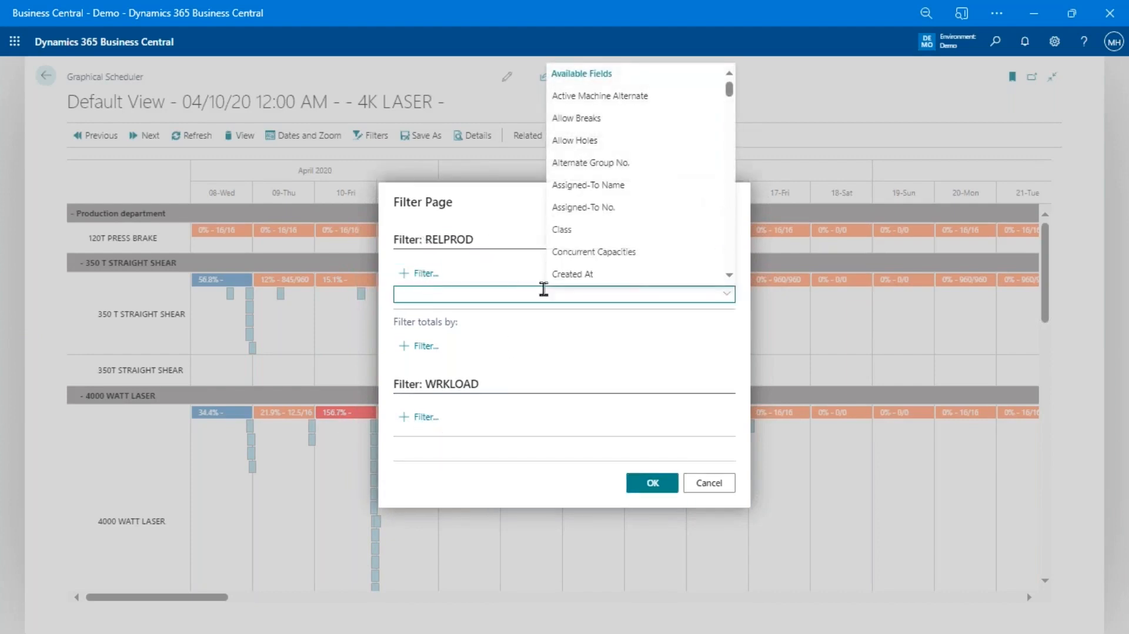
pyautogui.scroll(-5, 606, 243)
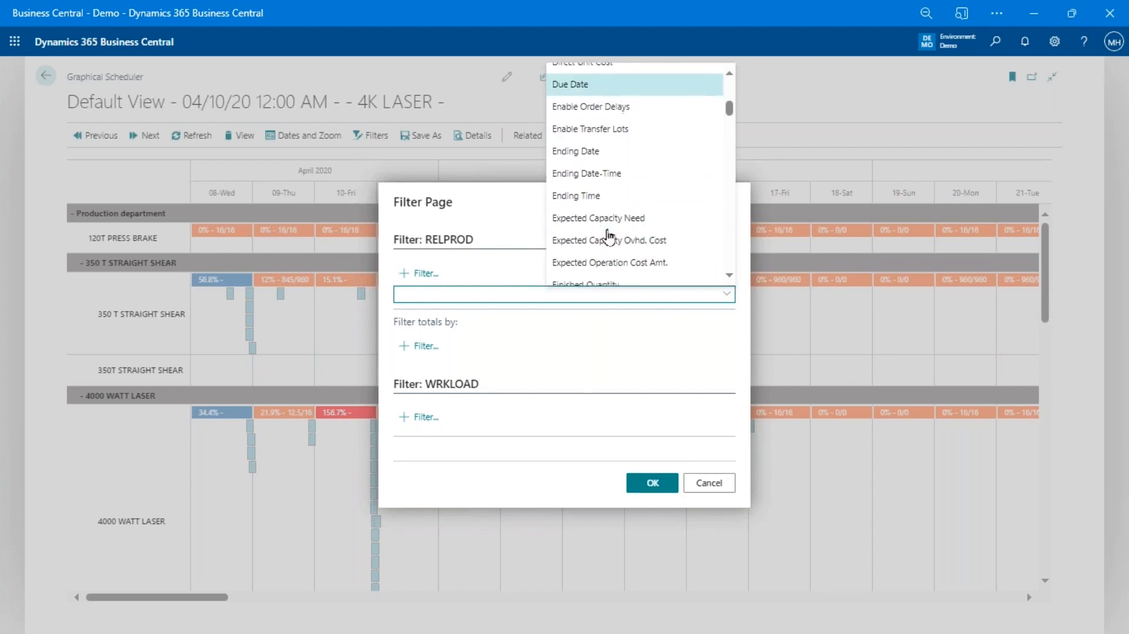
pyautogui.scroll(-5, 597, 179)
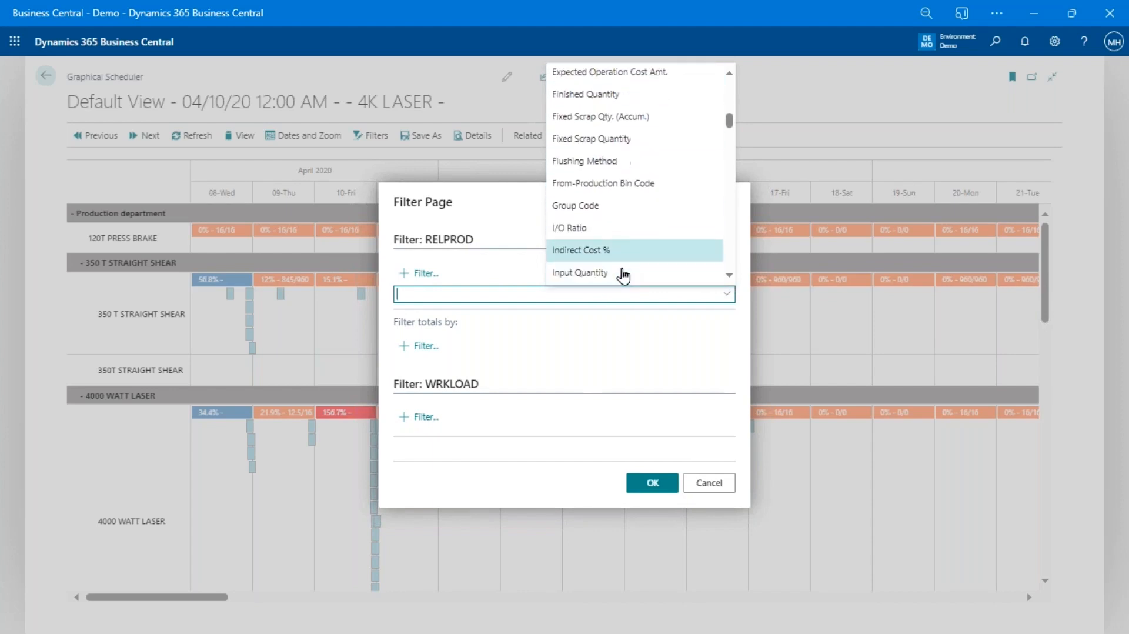
pyautogui.scroll(-2, 617, 259)
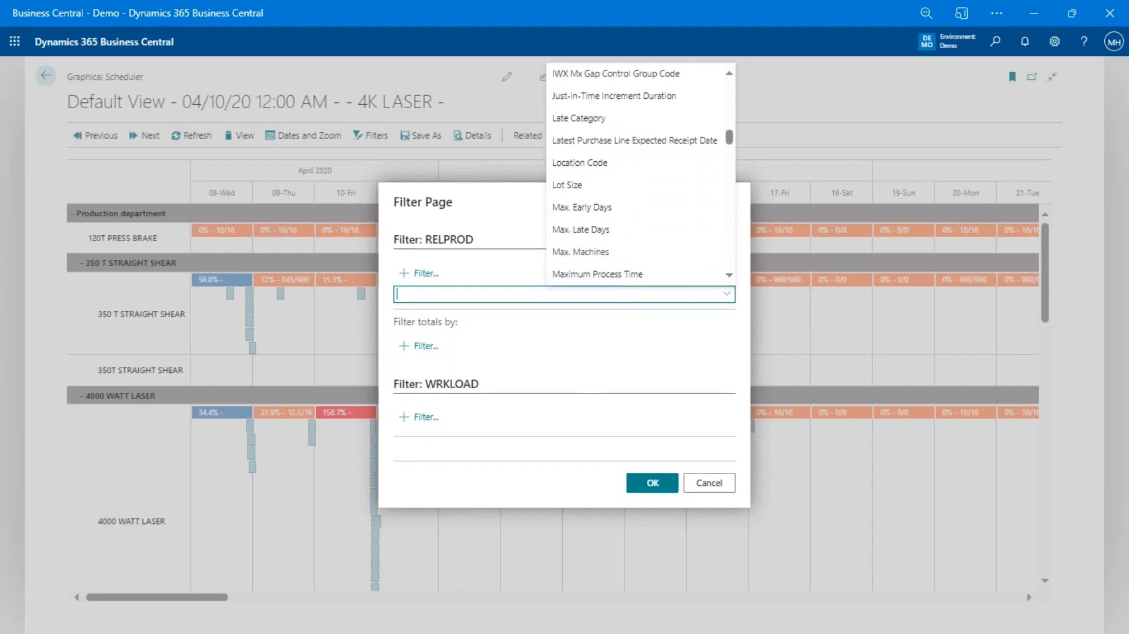
pyautogui.click(552, 341)
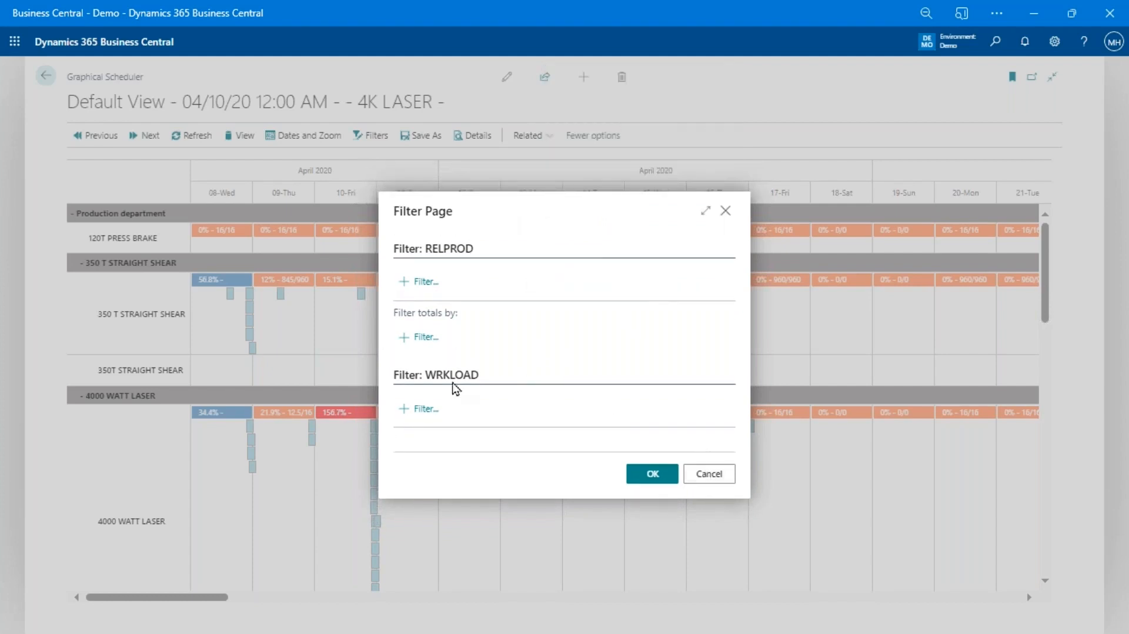
pyautogui.click(703, 474)
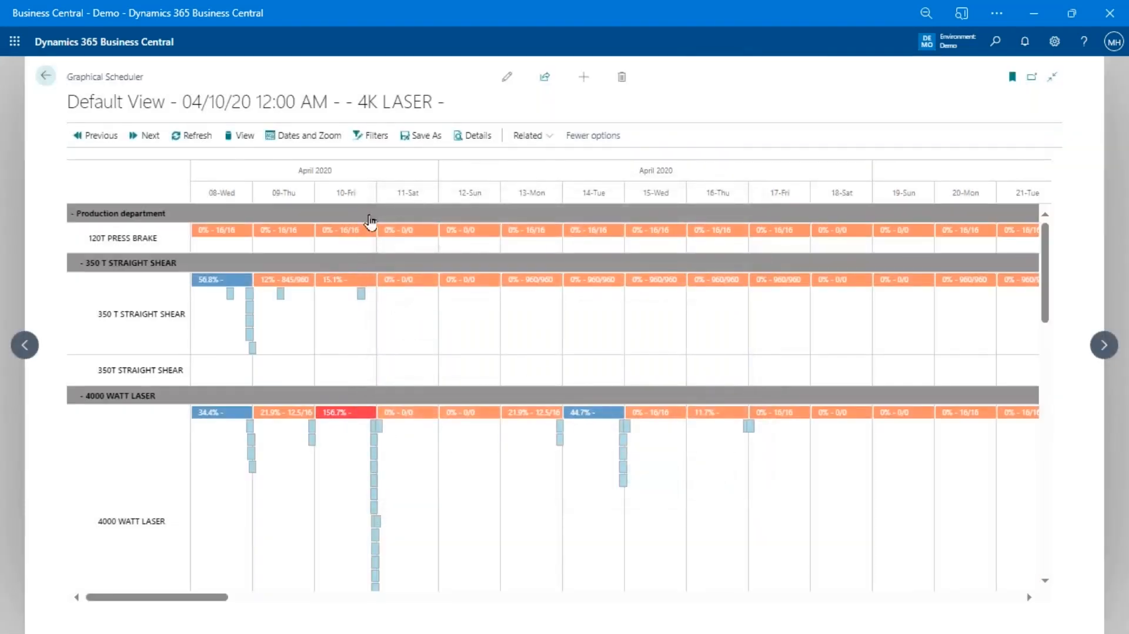
# Switch the scheduler to the LOADING view for Work Center Loading
pyautogui.moveTo(401, 242)
pyautogui.scroll(-7, 539, 466)
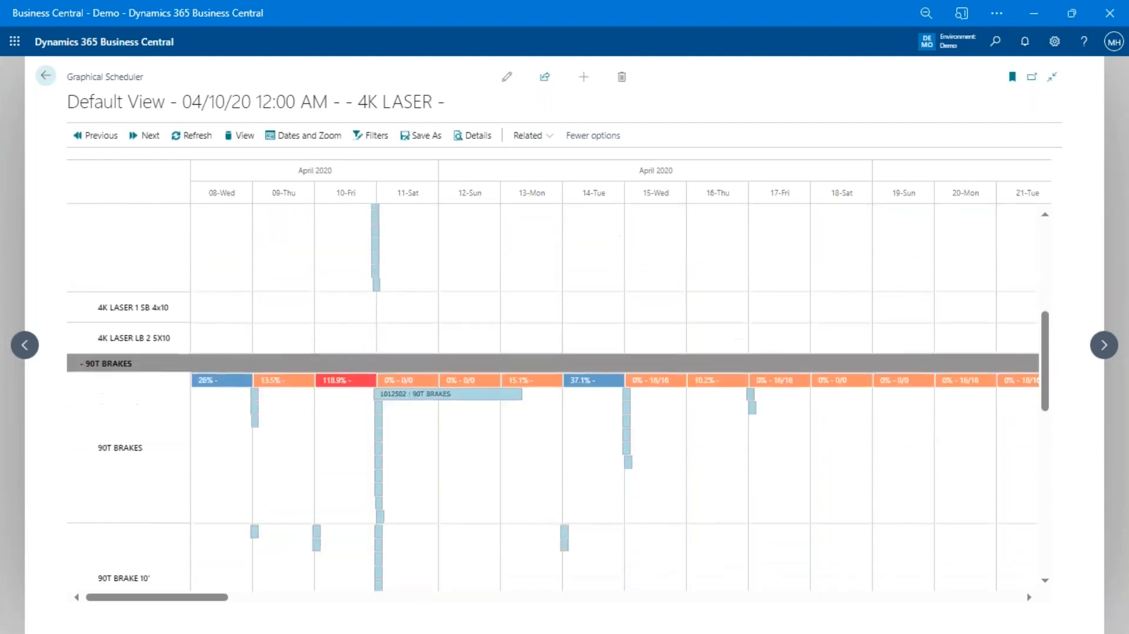
pyautogui.scroll(5, 535, 470)
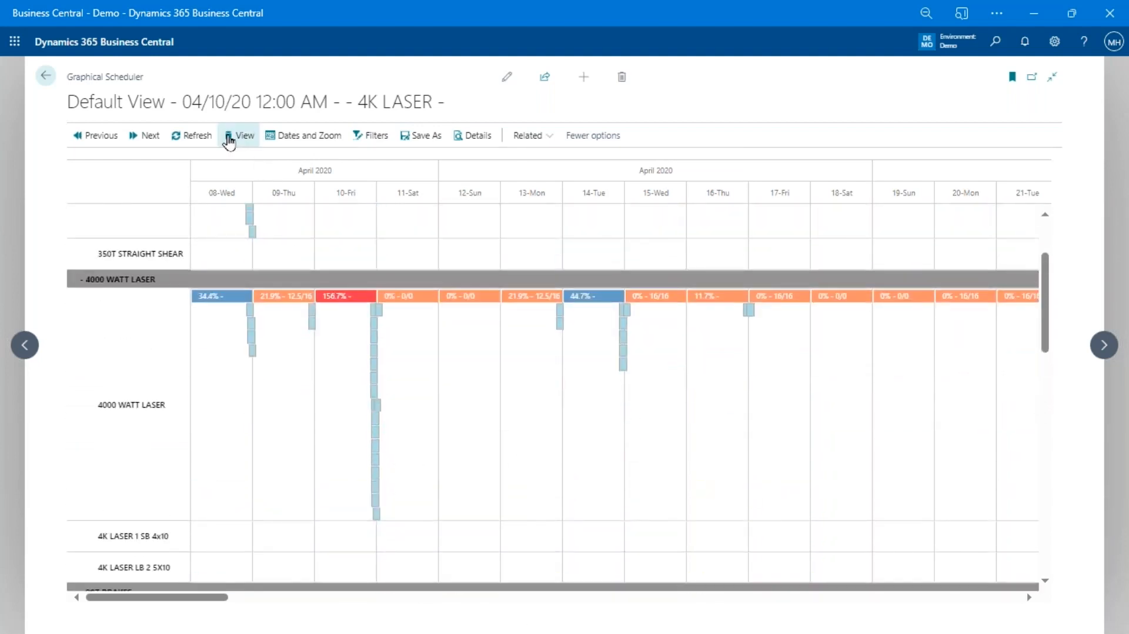
pyautogui.click(229, 140)
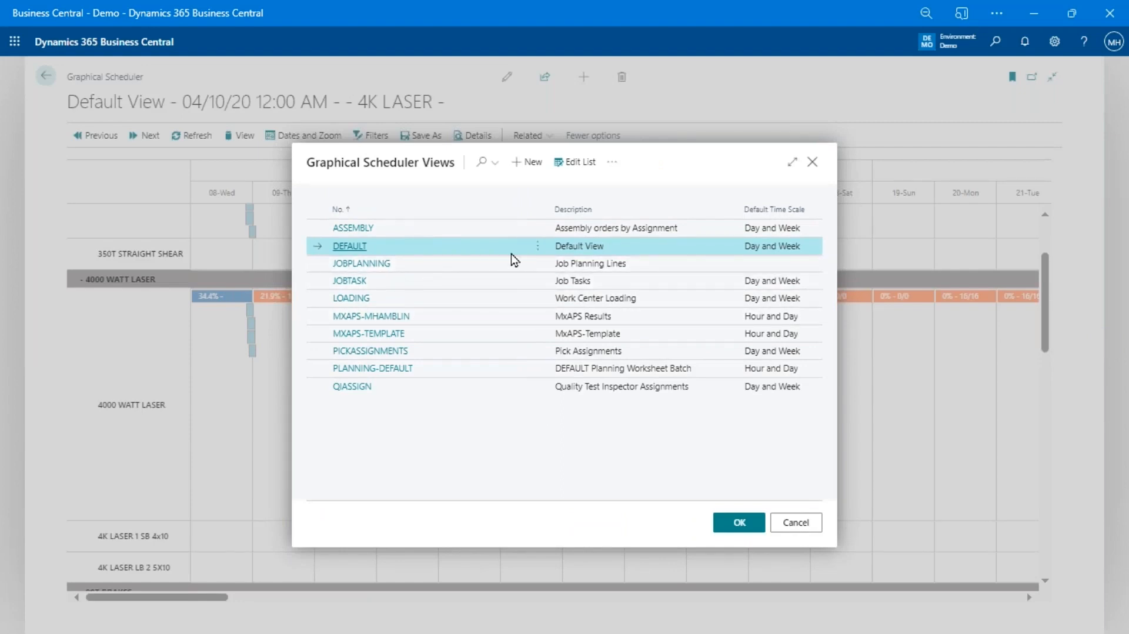
pyautogui.click(376, 300)
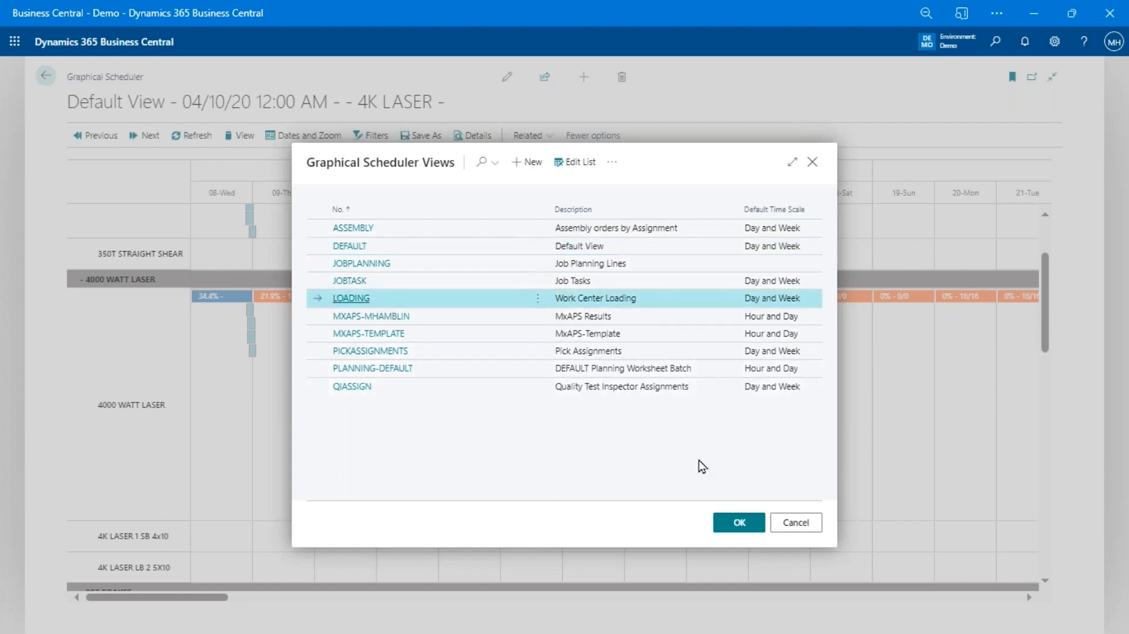
pyautogui.click(729, 520)
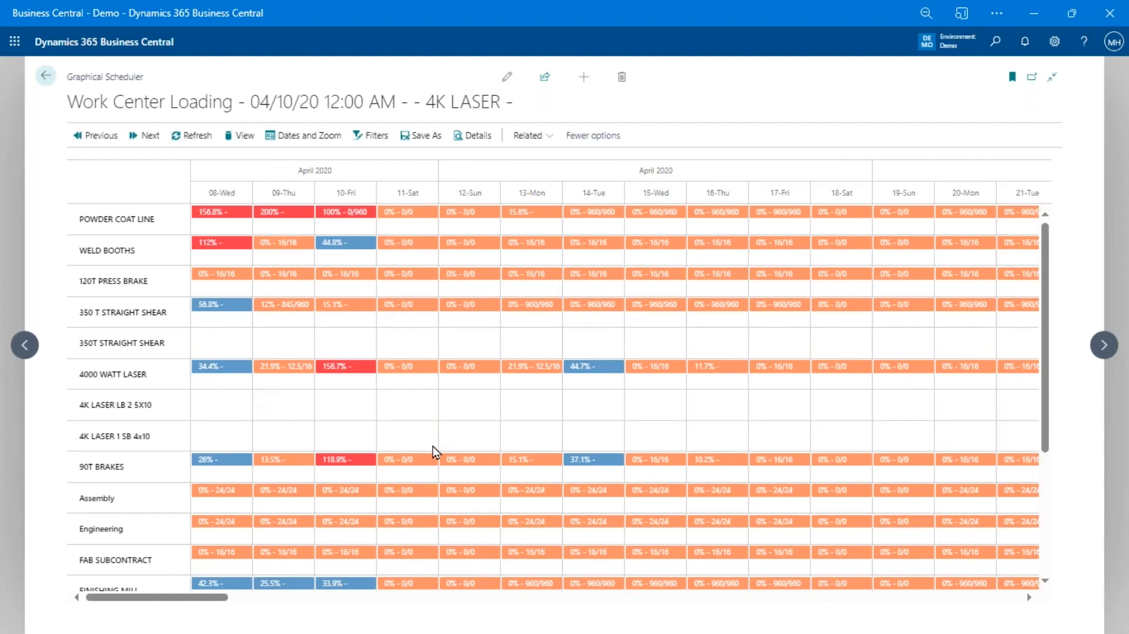
# Examine the daily loads across work centers, view the Work Center Load details for 90T BRAKES on 10 April, and return to the scheduler
pyautogui.scroll(-3, 432, 453)
pyautogui.scroll(3, 432, 453)
pyautogui.moveTo(370, 463)
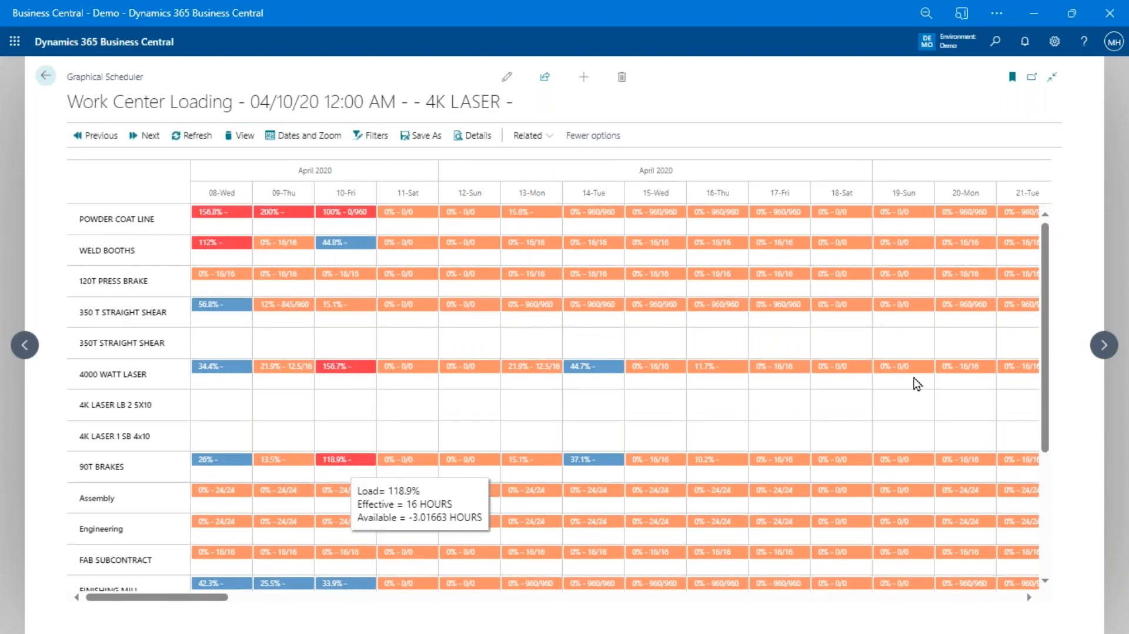
pyautogui.moveTo(602, 494)
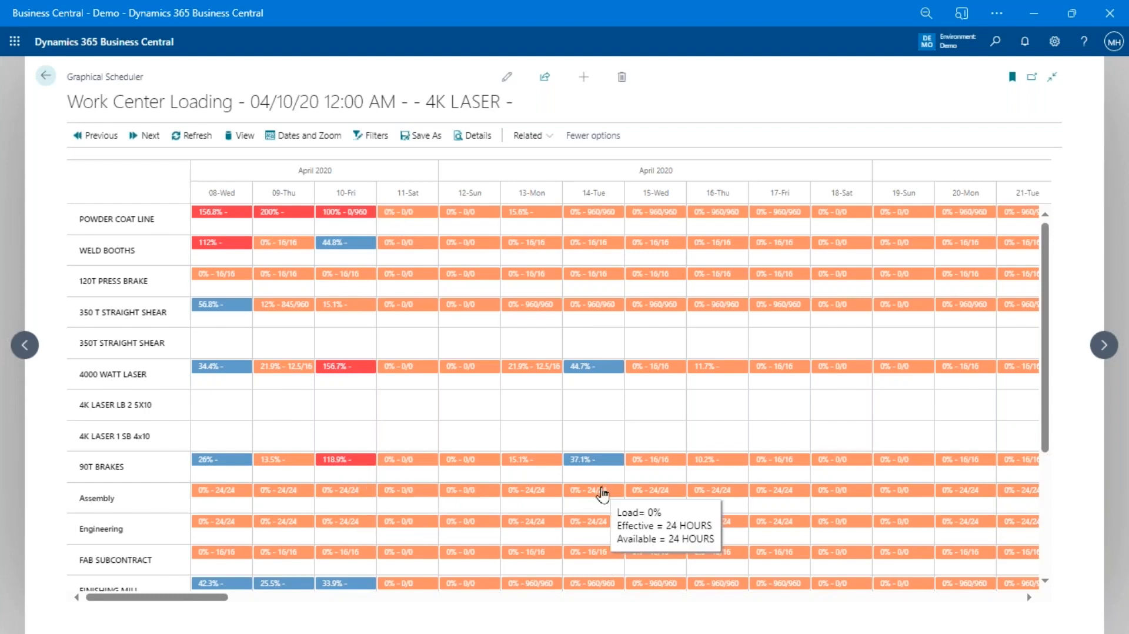
pyautogui.click(346, 461)
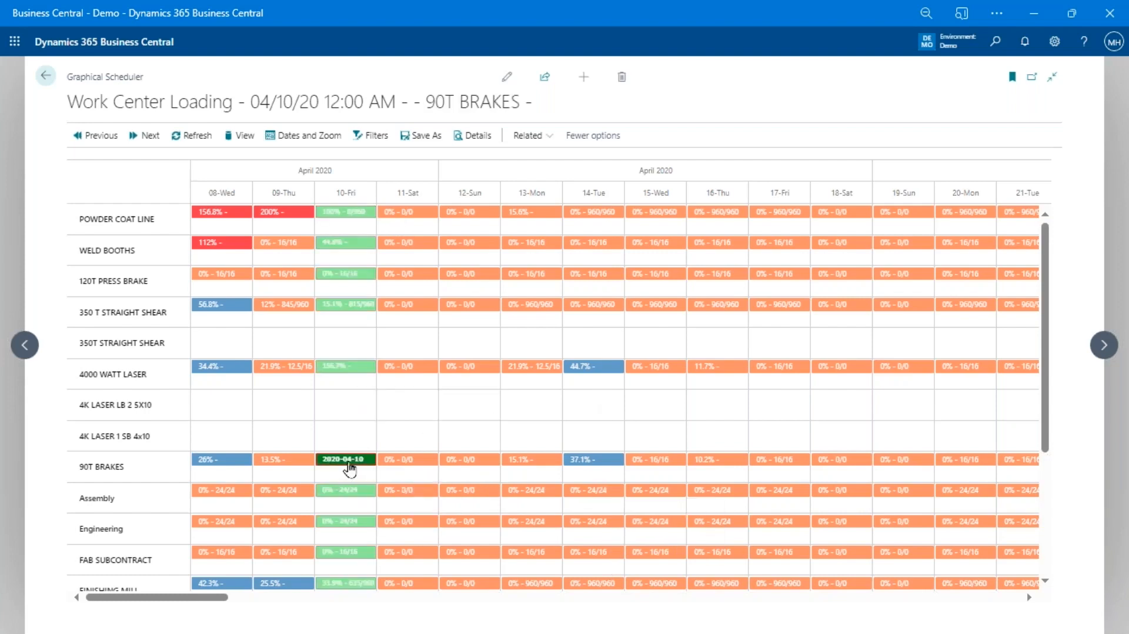
pyautogui.click(464, 136)
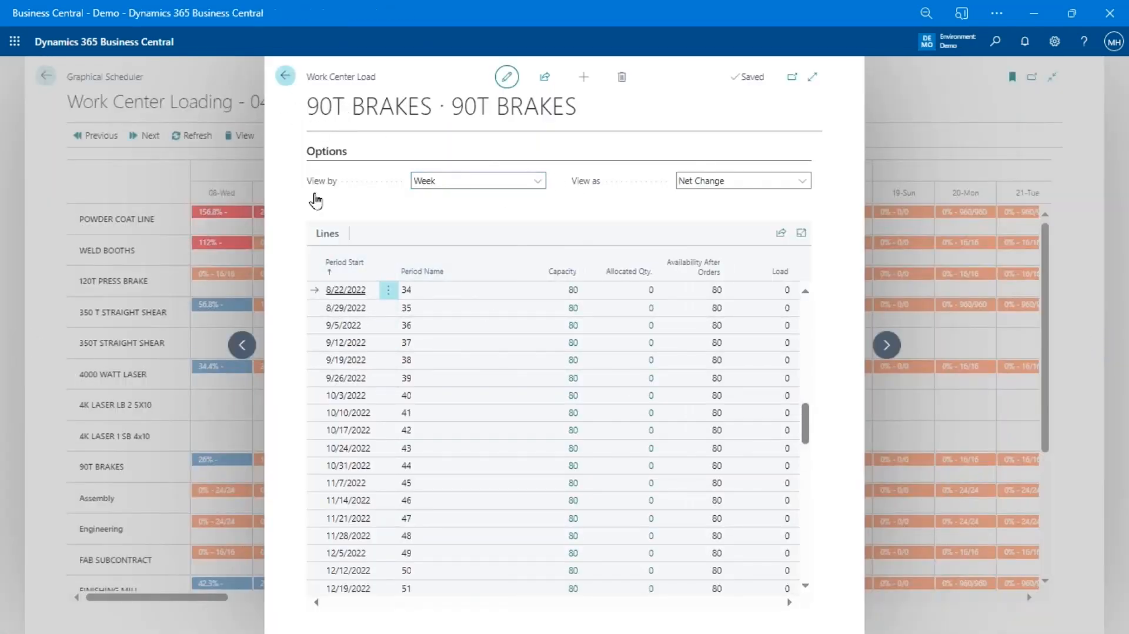
pyautogui.press('Escape')
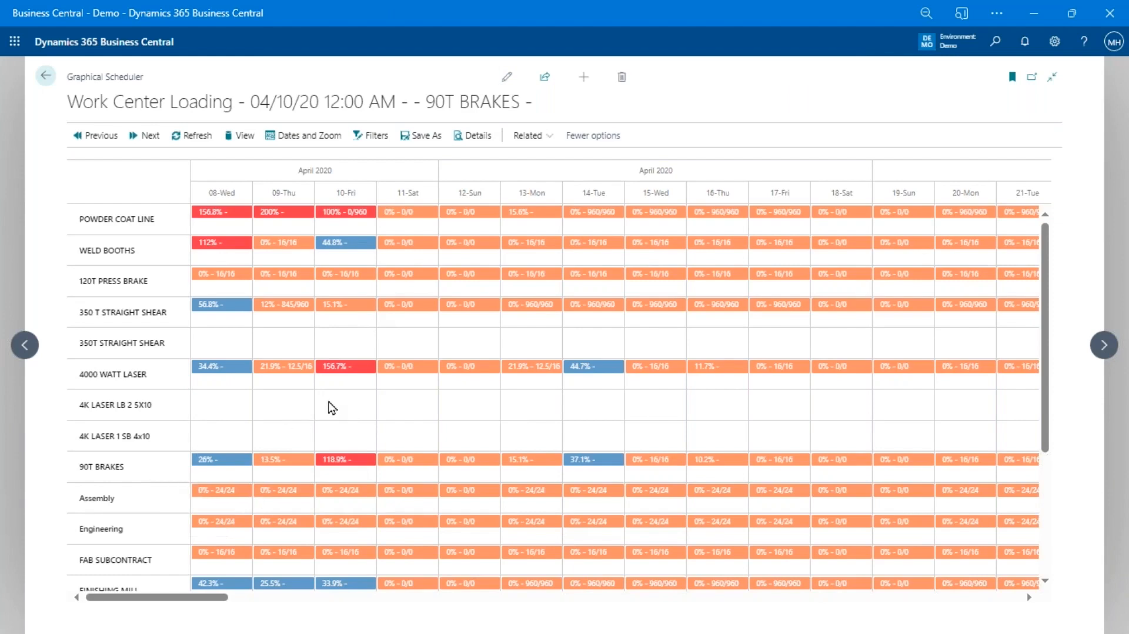
# Open the DEFAULT scheduler view's setup for editing and show its additional General settings, including the tree filters and Cell Height
pyautogui.click(240, 138)
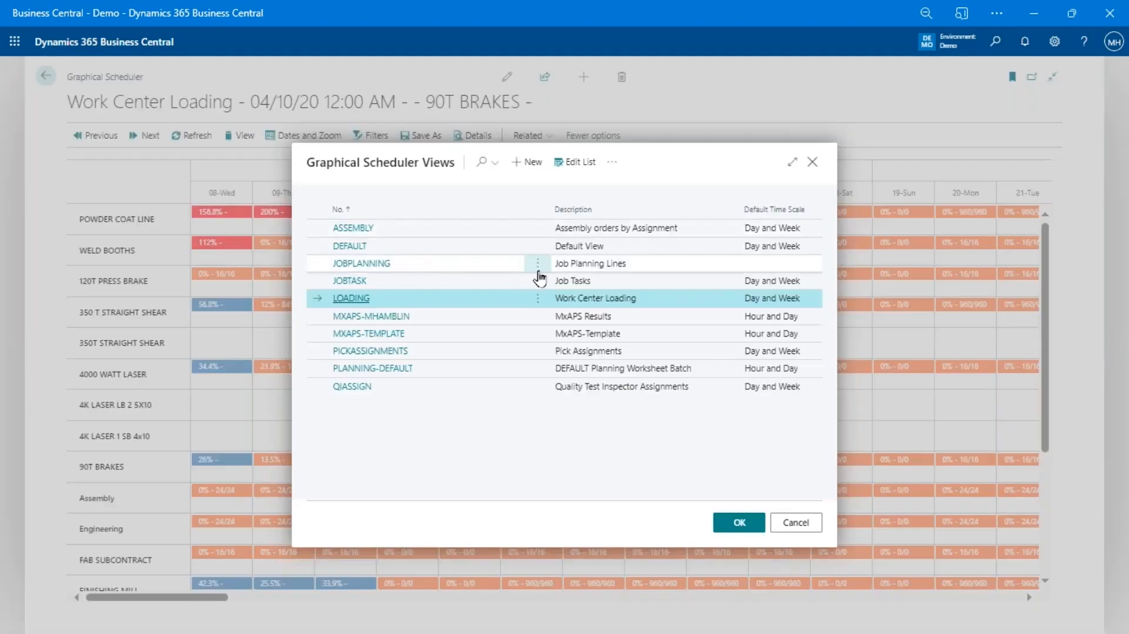
pyautogui.click(538, 246)
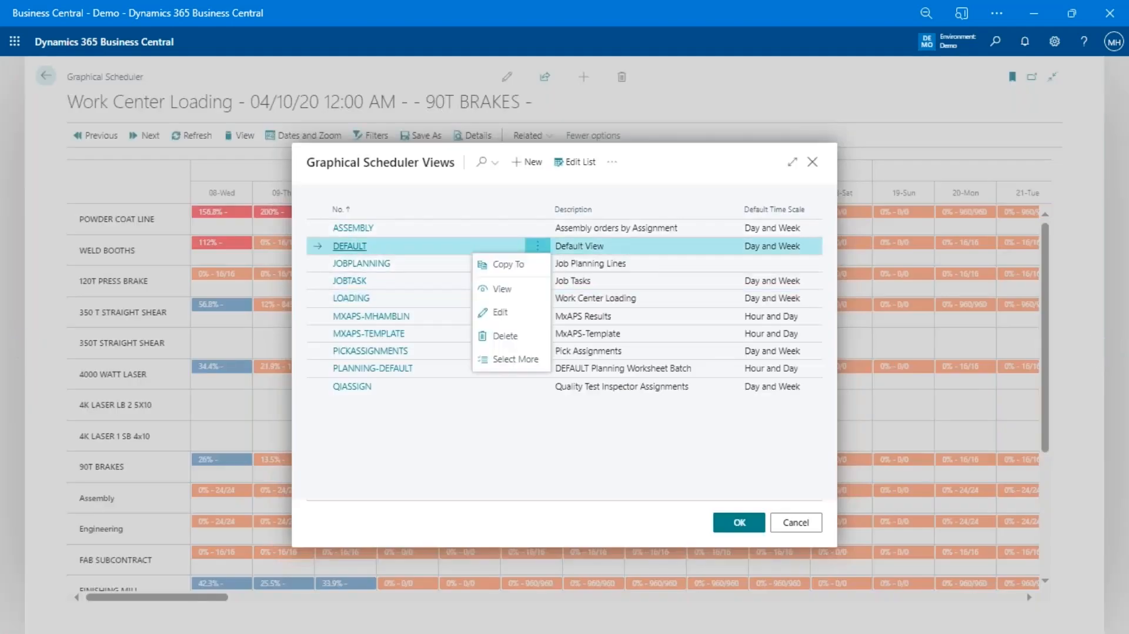
pyautogui.click(499, 312)
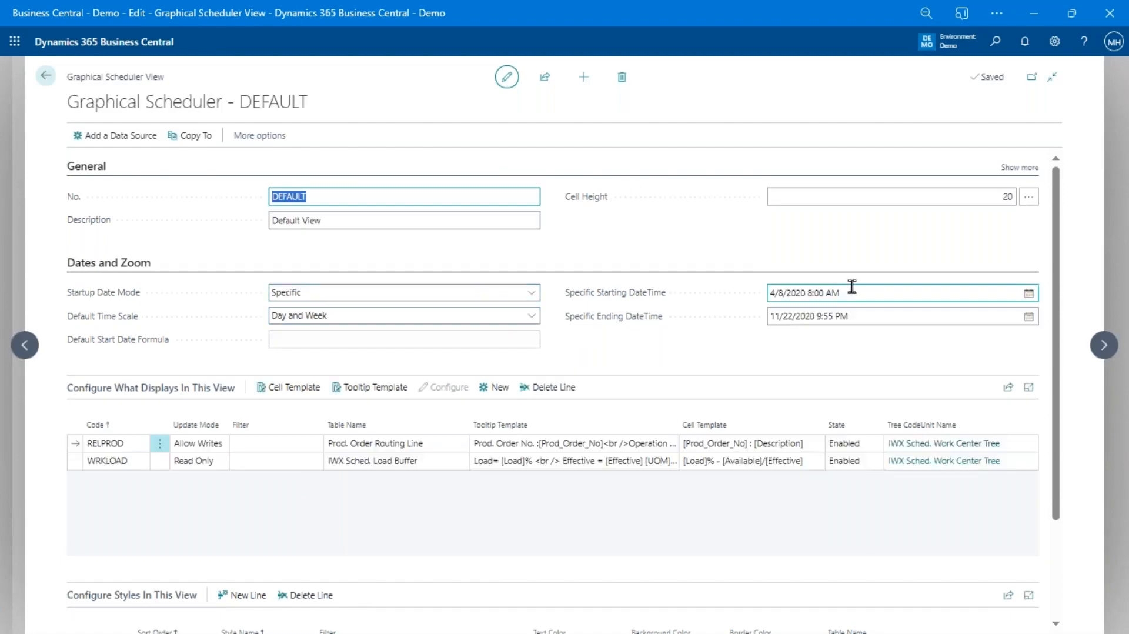
pyautogui.click(1022, 168)
pyautogui.click(916, 335)
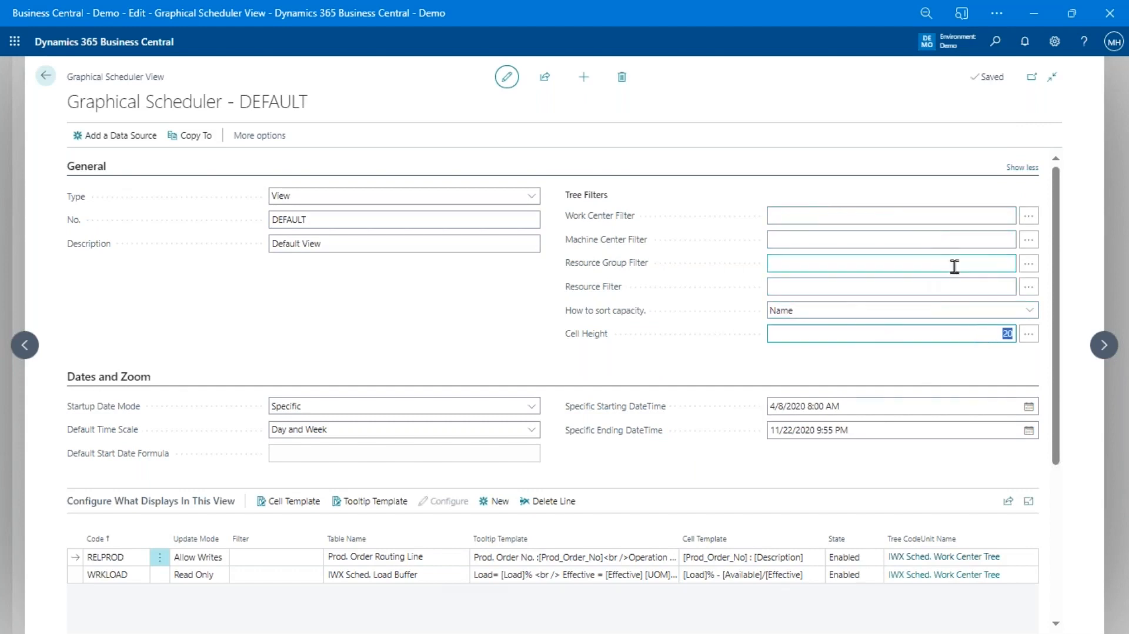
# Collapse the additional General settings and the Dates and Zoom section after reviewing the Startup Date Mode options
pyautogui.click(1018, 170)
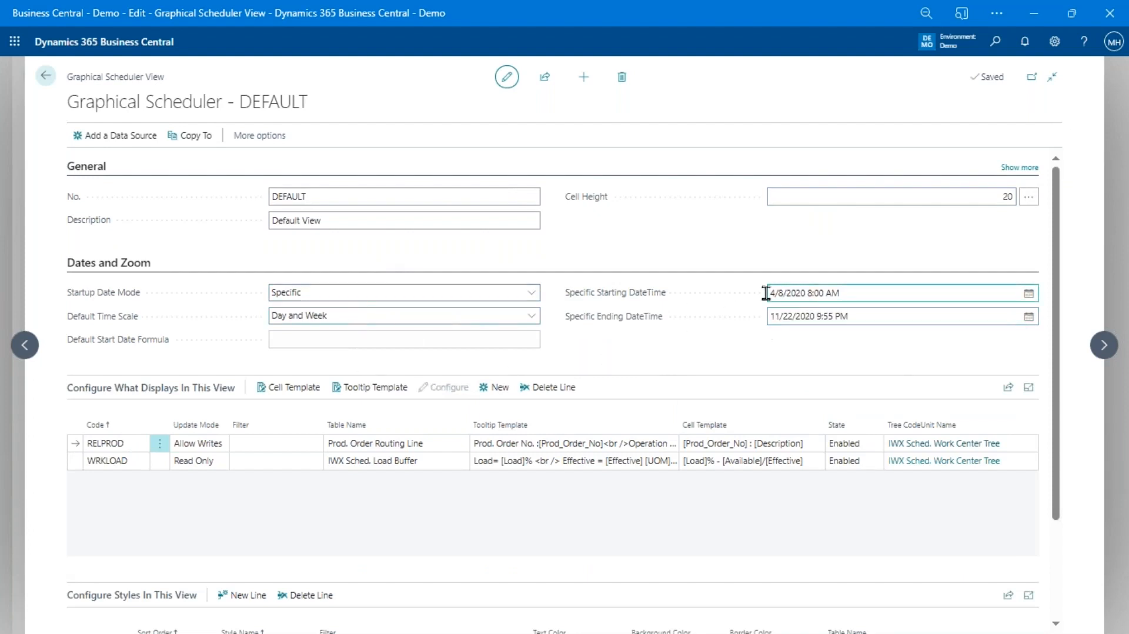
pyautogui.click(519, 296)
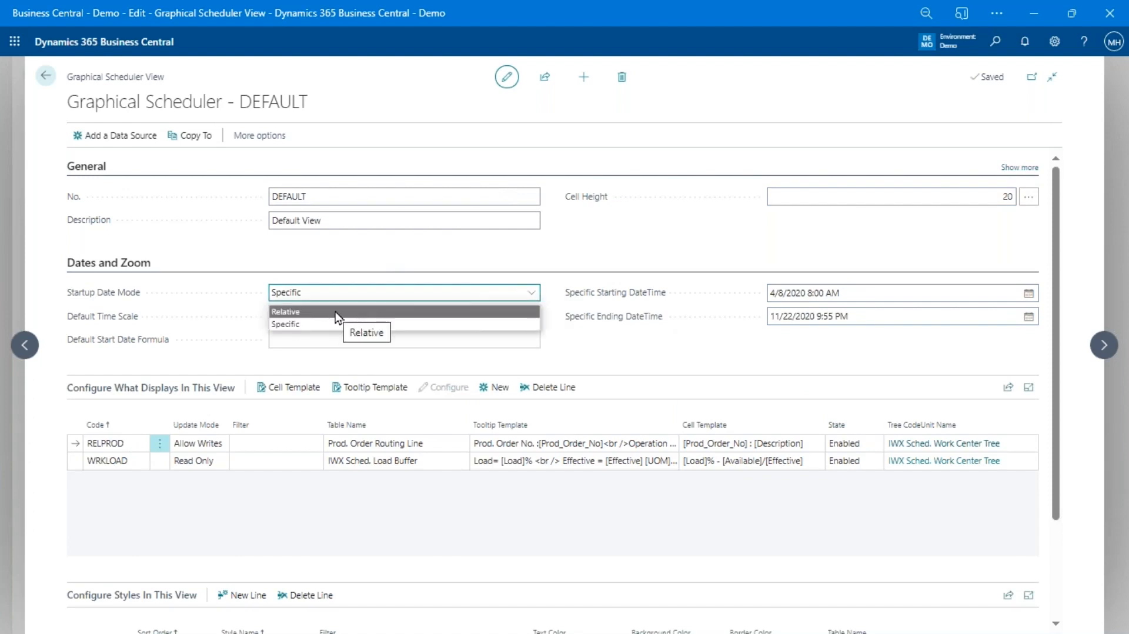
pyautogui.click(329, 345)
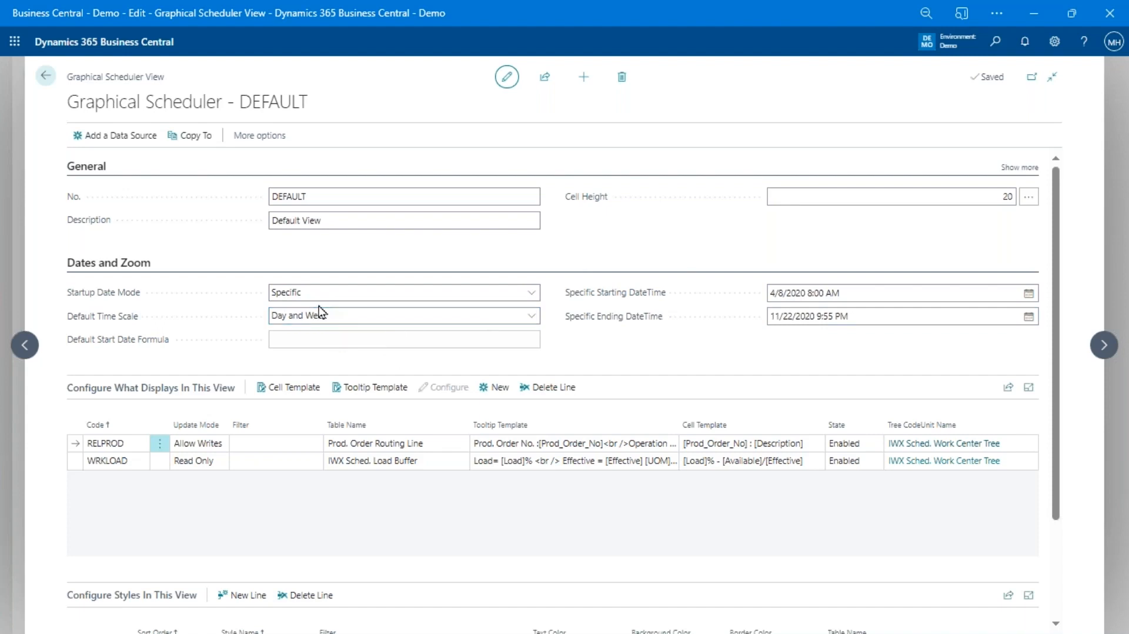
pyautogui.click(108, 265)
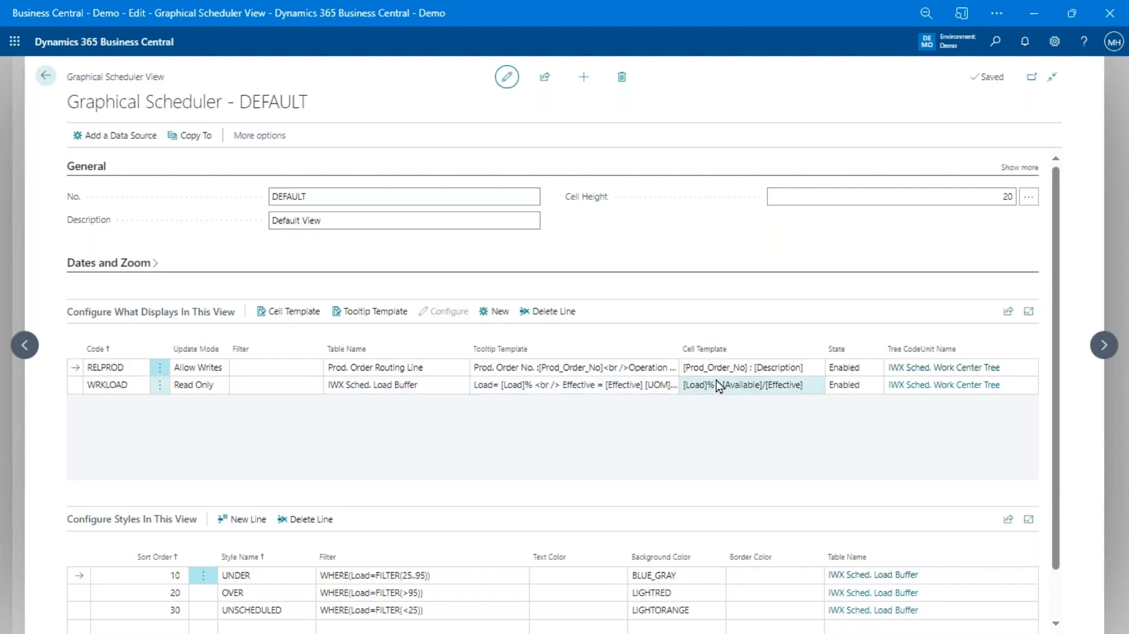
# Open the tooltip template of the RELPROD line and add the Wait Time Unit of Meas. Code field to it
pyautogui.click(375, 312)
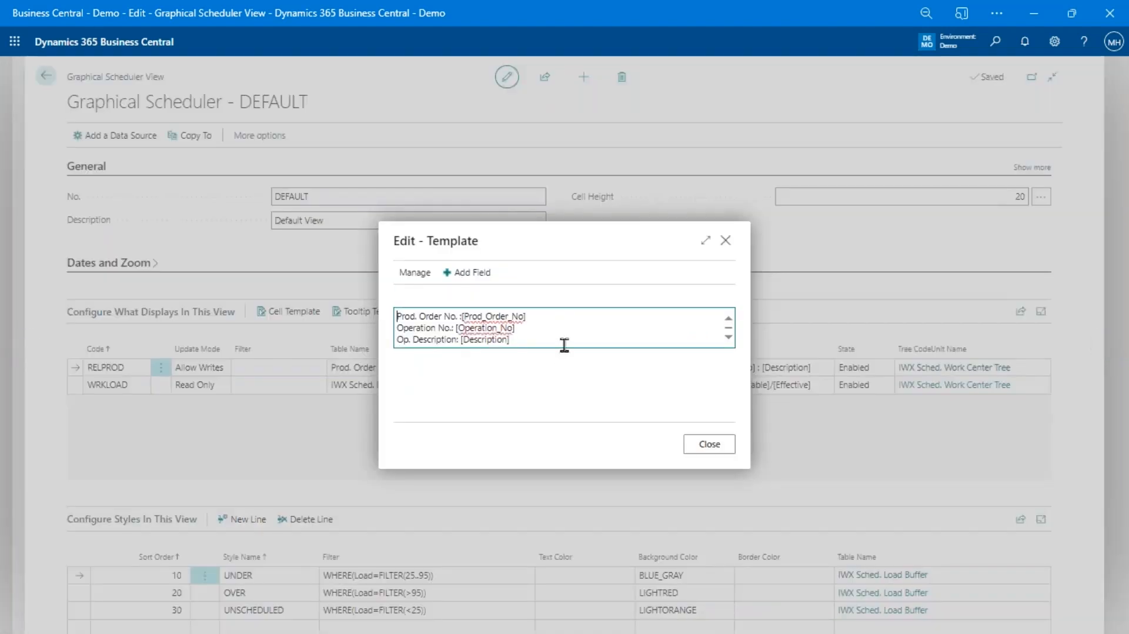
pyautogui.scroll(-1, 564, 345)
pyautogui.scroll(1, 564, 345)
pyautogui.scroll(-1, 530, 331)
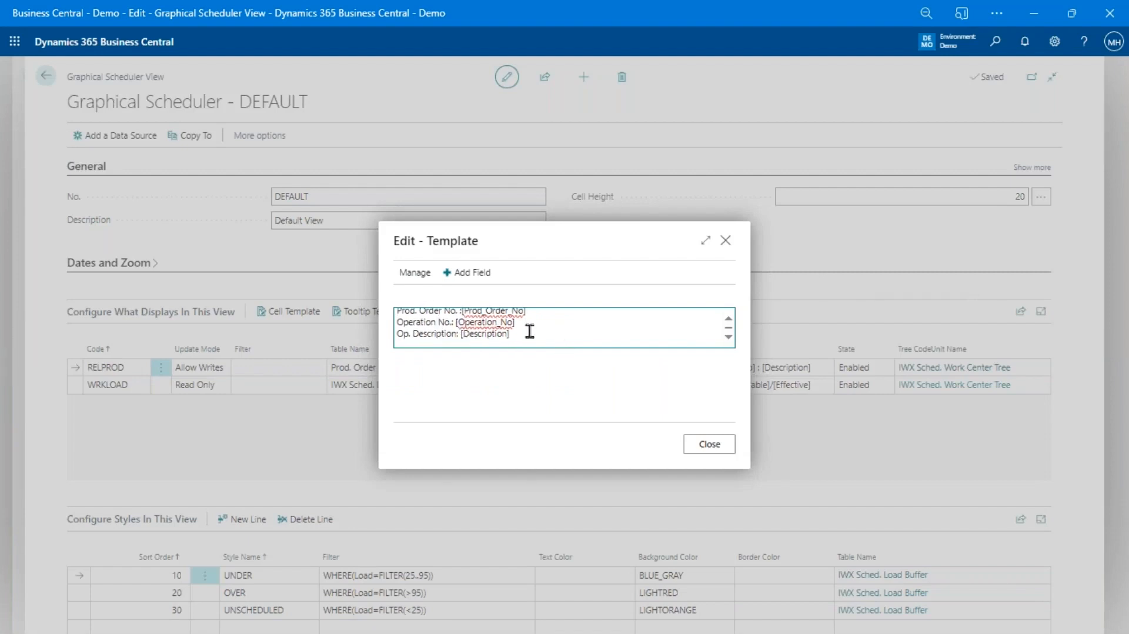
pyautogui.press('Return')
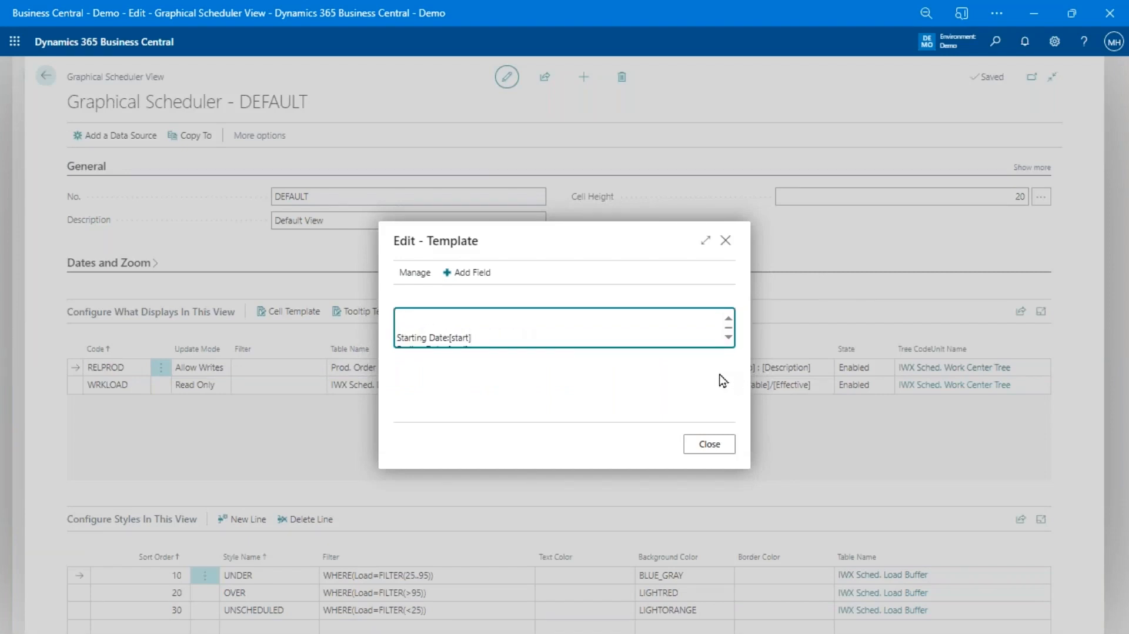
pyautogui.click(469, 281)
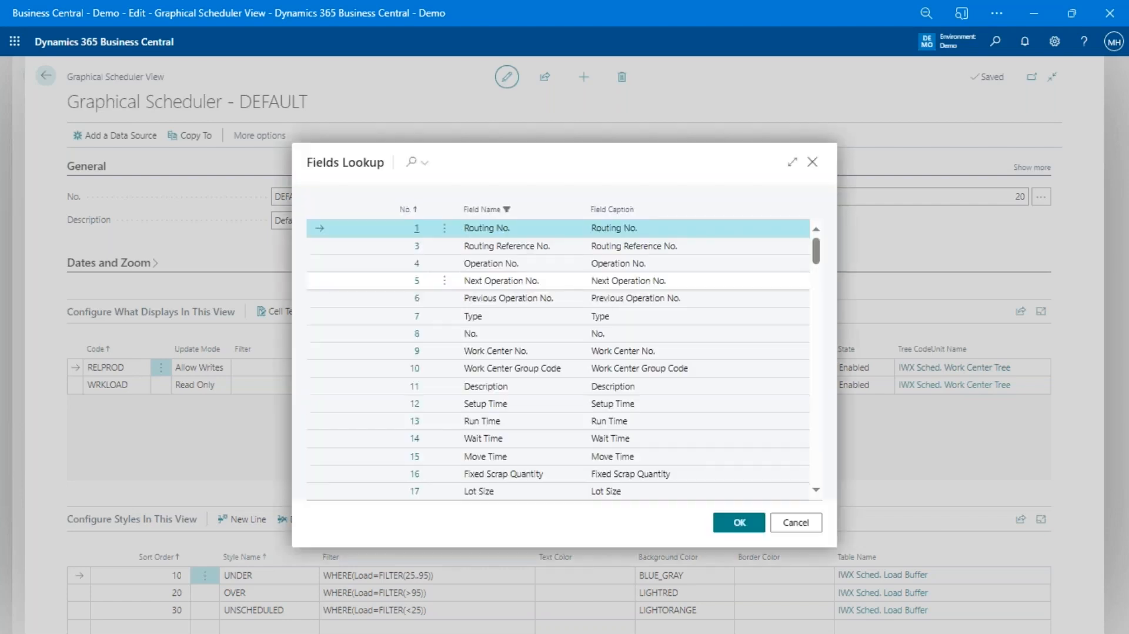
pyautogui.scroll(-4, 540, 282)
pyautogui.doubleClick(419, 353)
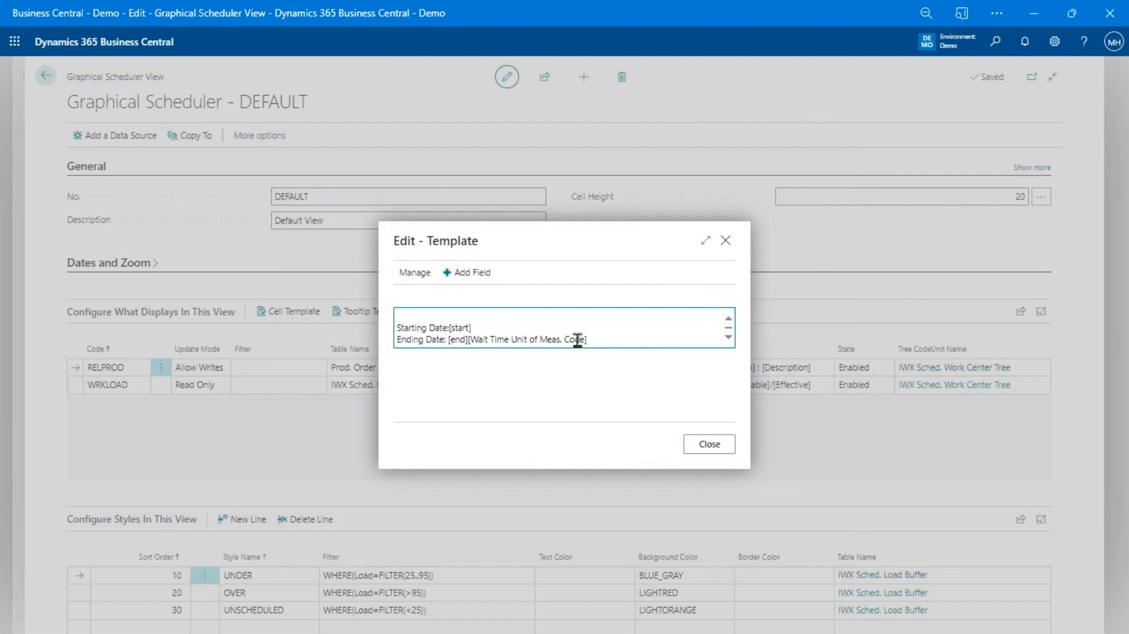
# Put the [Wait Time Unit of Meas. Code] placeholder on its own line below Ending Date in the template
pyautogui.click(475, 339)
pyautogui.press('Left')
pyautogui.press('Left')
pyautogui.press('Return')
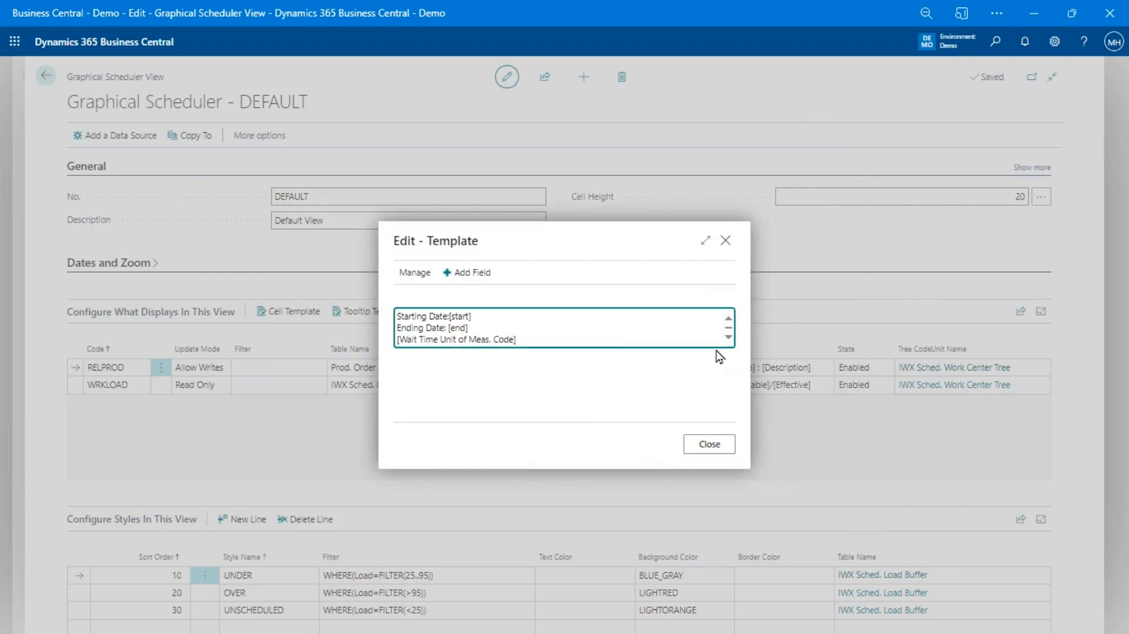
# Remove the [Wait Time Unit of Meas. Code] line from the end of the tooltip template and close the template
pyautogui.press('Up')
pyautogui.press('Up')
pyautogui.press('Up')
pyautogui.press('Up')
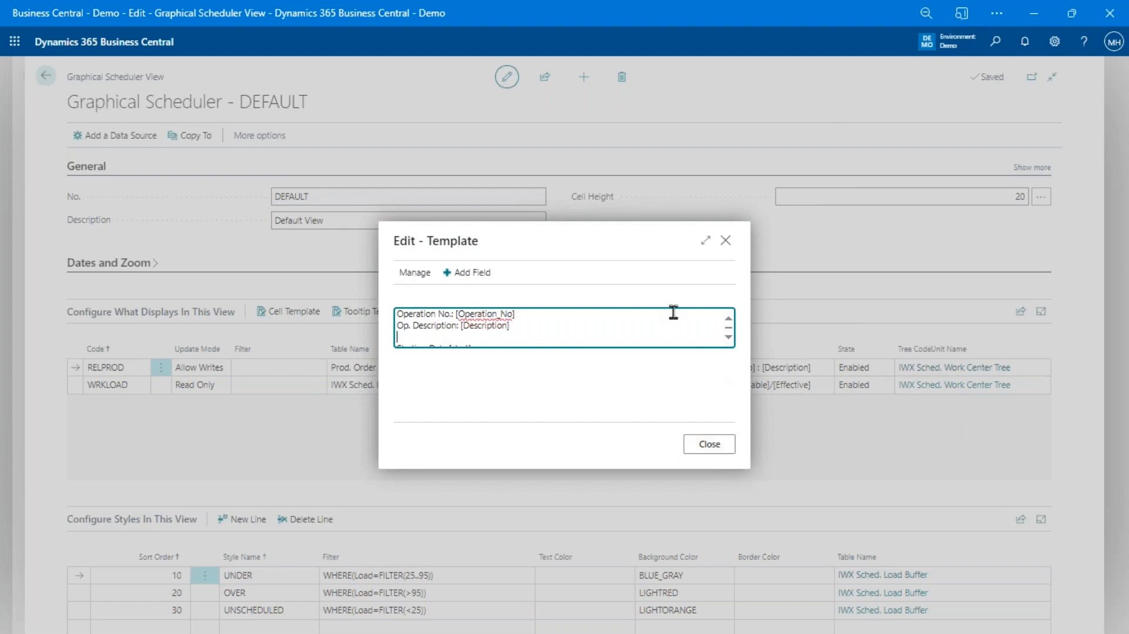
pyautogui.hotkey('ctrl', 'End')
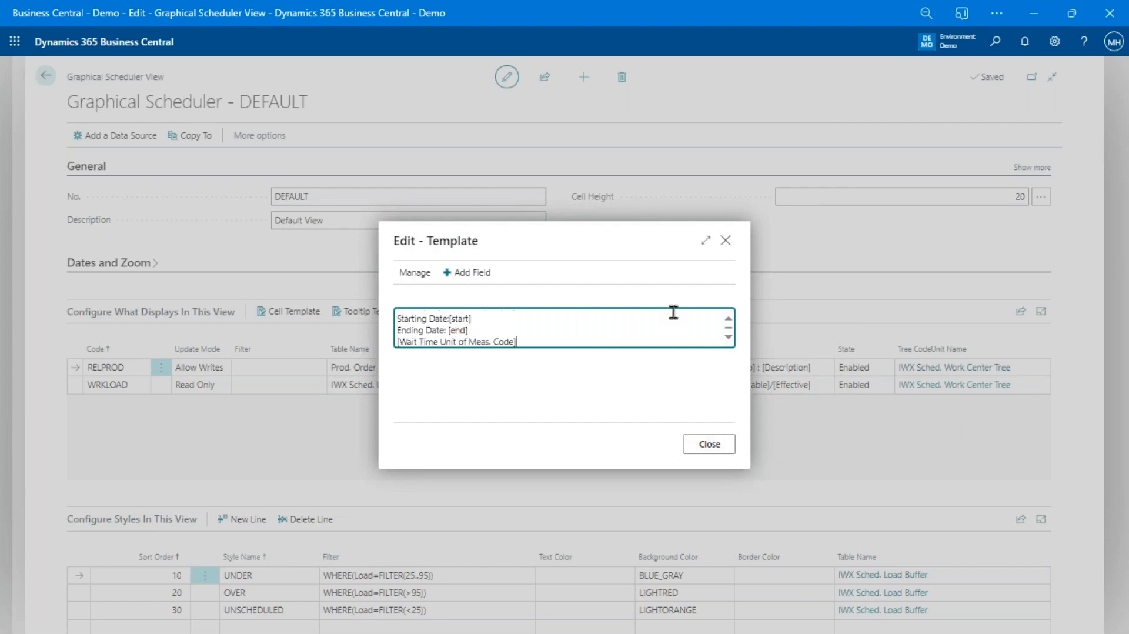
pyautogui.hotkey('shift', 'Home')
pyautogui.press('BackSpace')
pyautogui.press('BackSpace')
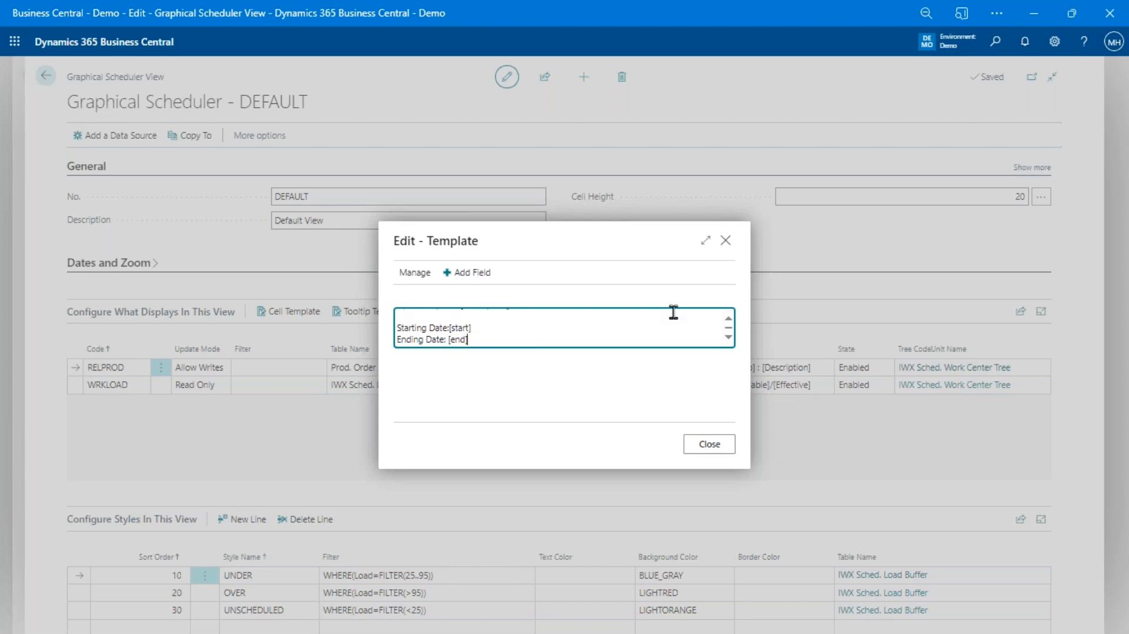
pyautogui.click(715, 444)
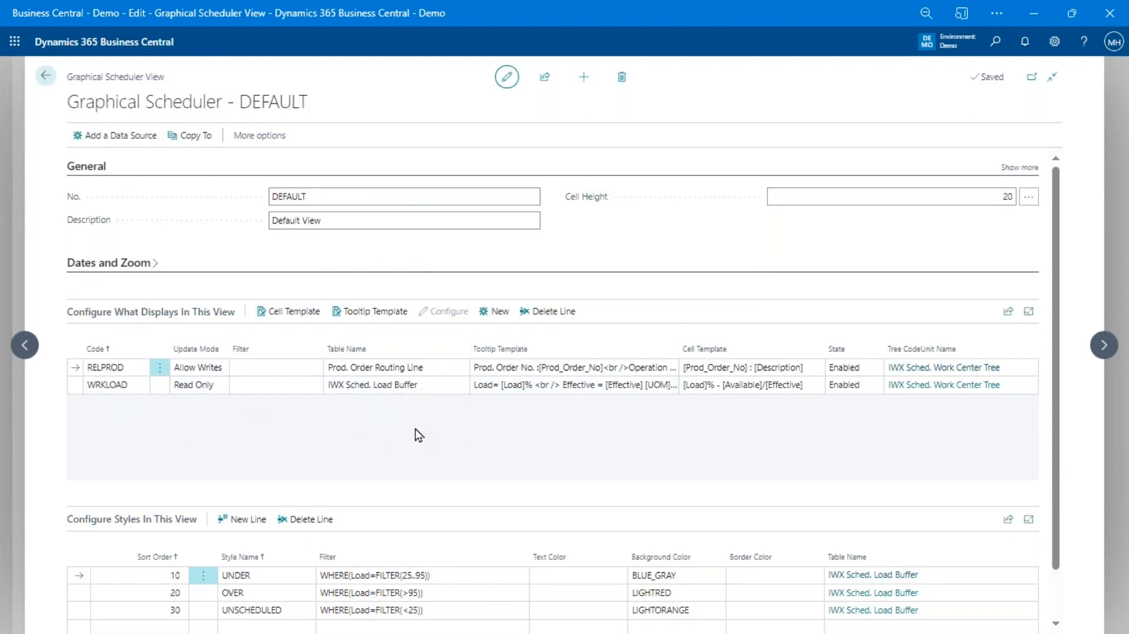
# Review the load filters of the UNDER, OVER and UNSCHEDULED styles, including the UNDER filter page, without changing them
pyautogui.scroll(-1, 599, 432)
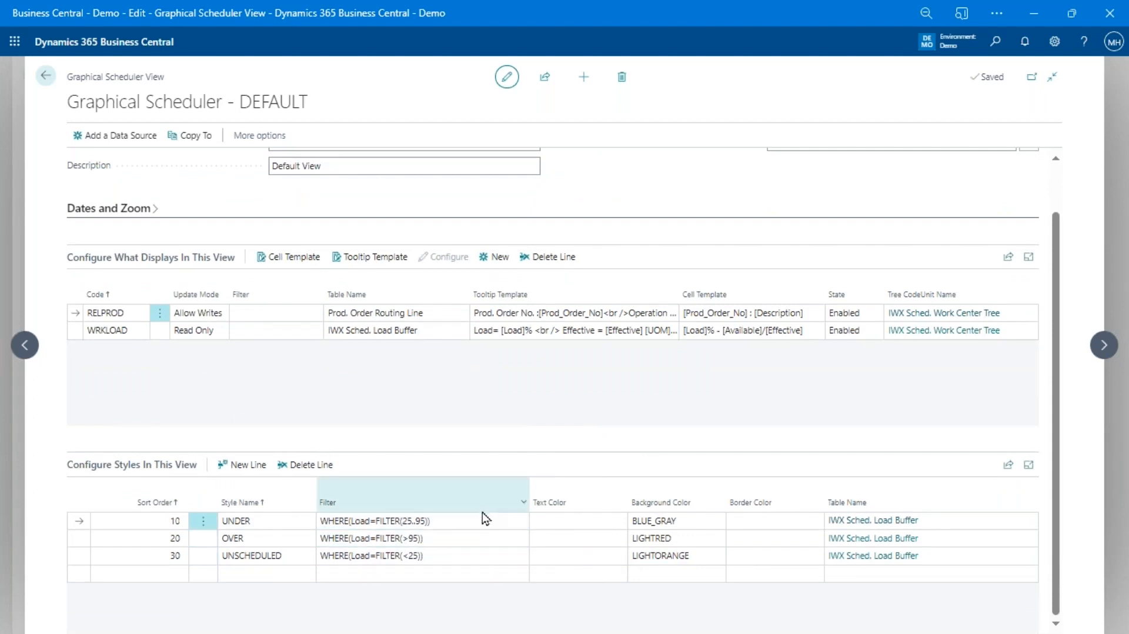
pyautogui.click(463, 521)
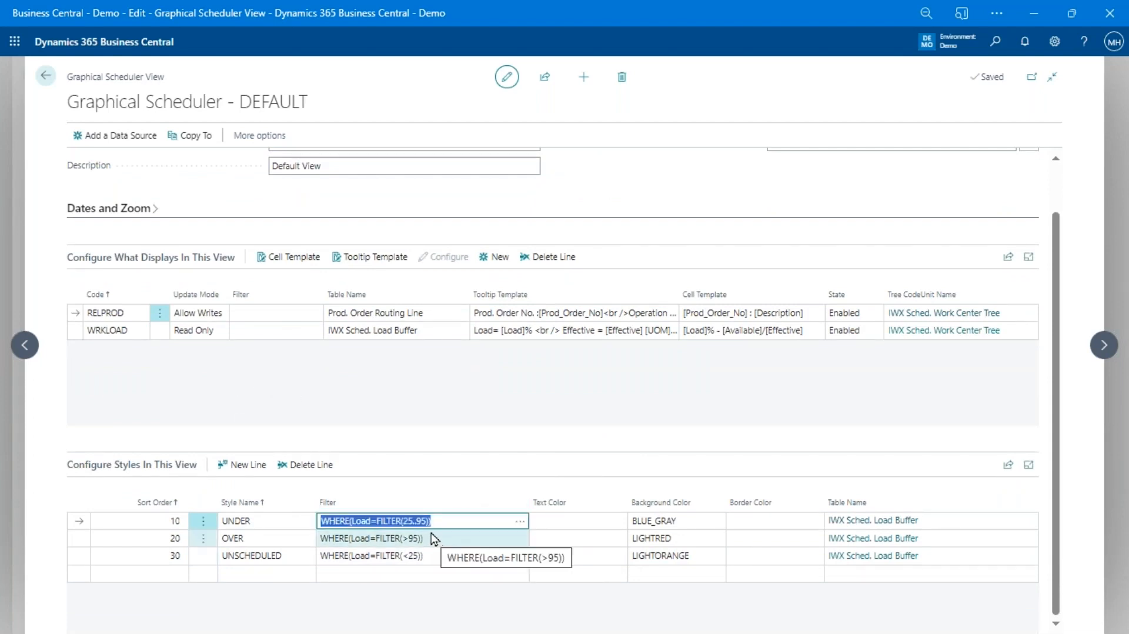
pyautogui.click(516, 525)
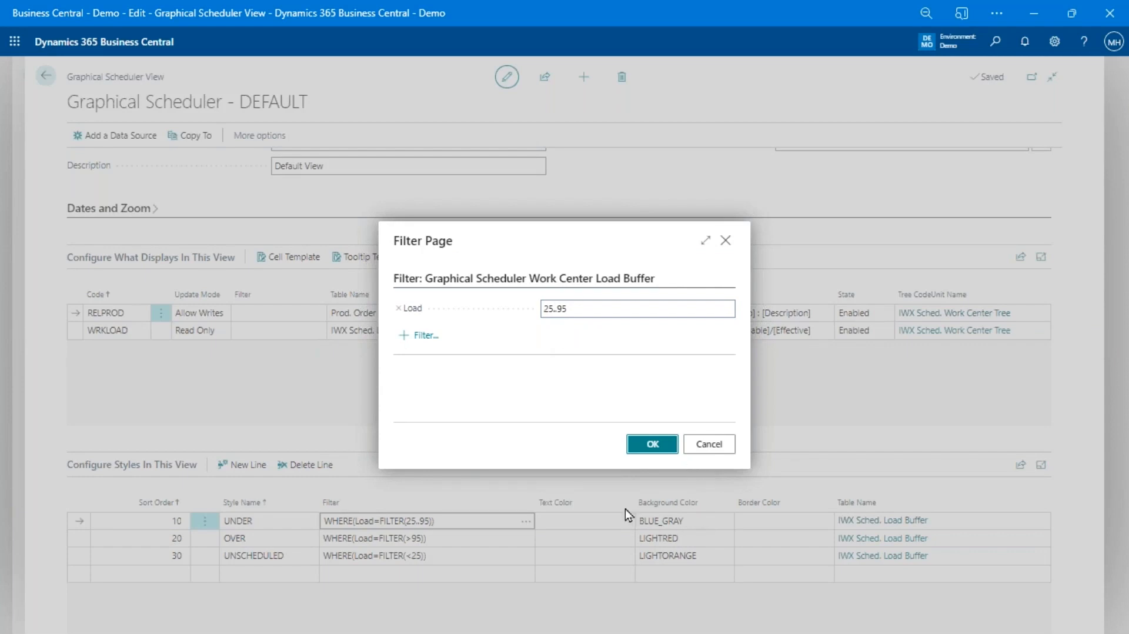
pyautogui.click(705, 446)
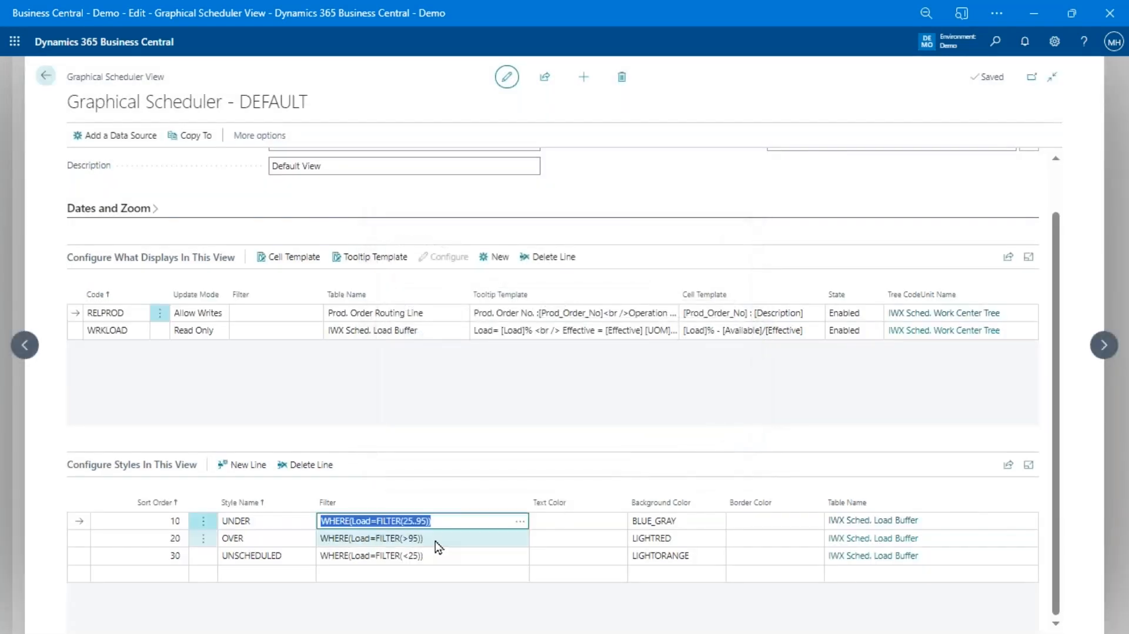
pyautogui.click(488, 557)
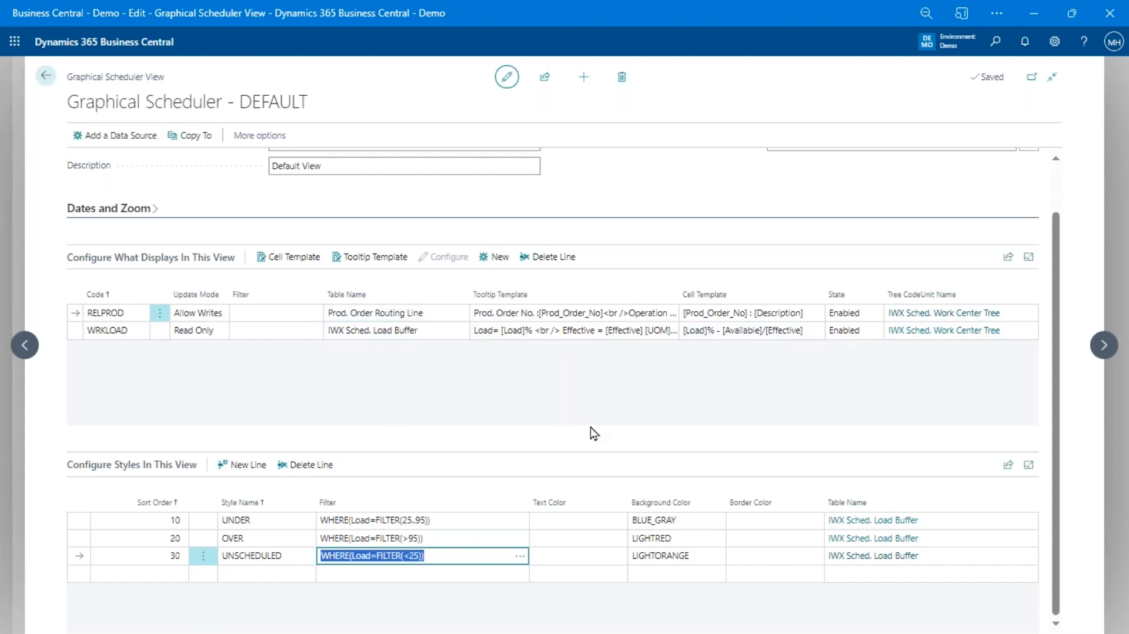
pyautogui.scroll(1, 599, 432)
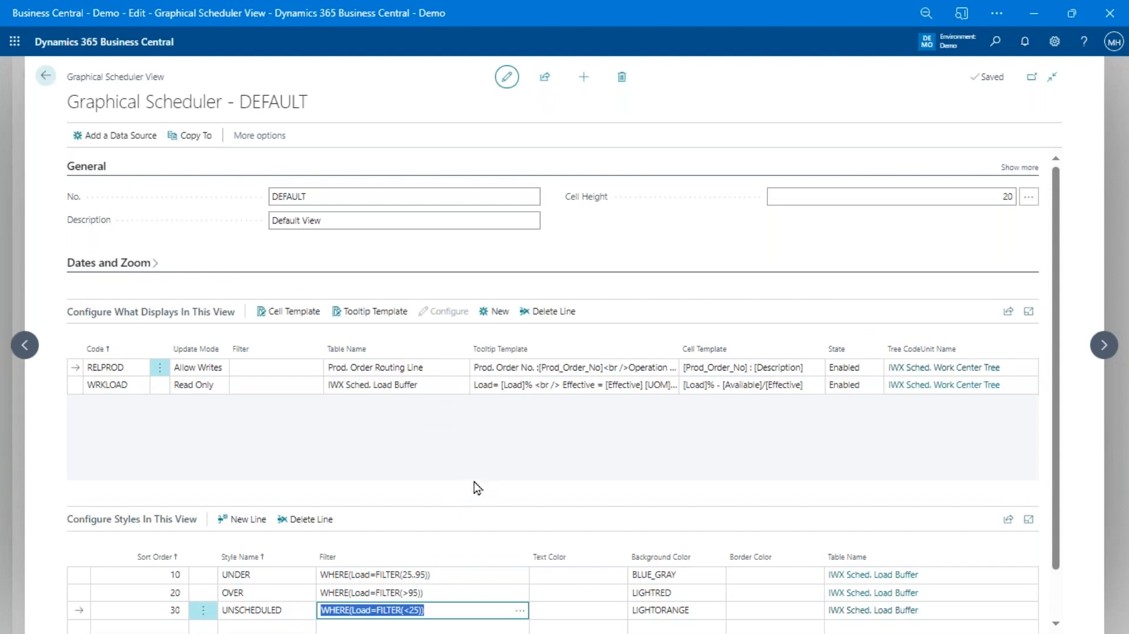
# Examine the data sources that can be added to the DEFAULT view, from Shop Calendar Holidays to Quality Inspection Inspector Assignments, and cancel without adding one
pyautogui.click(124, 140)
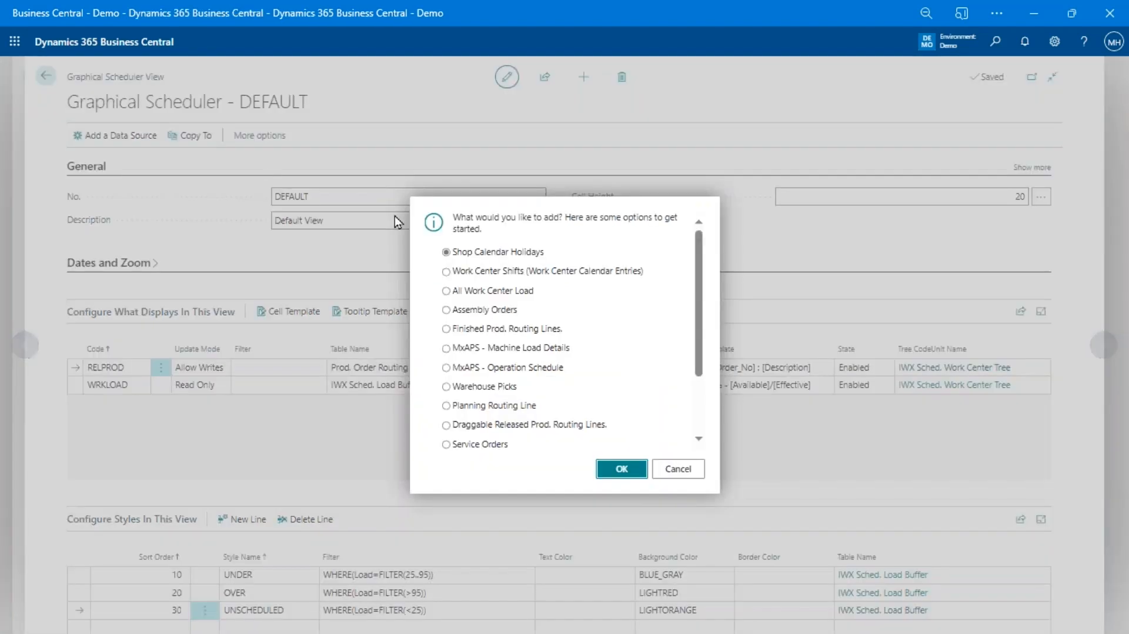
pyautogui.scroll(-3, 586, 268)
pyautogui.scroll(3, 590, 306)
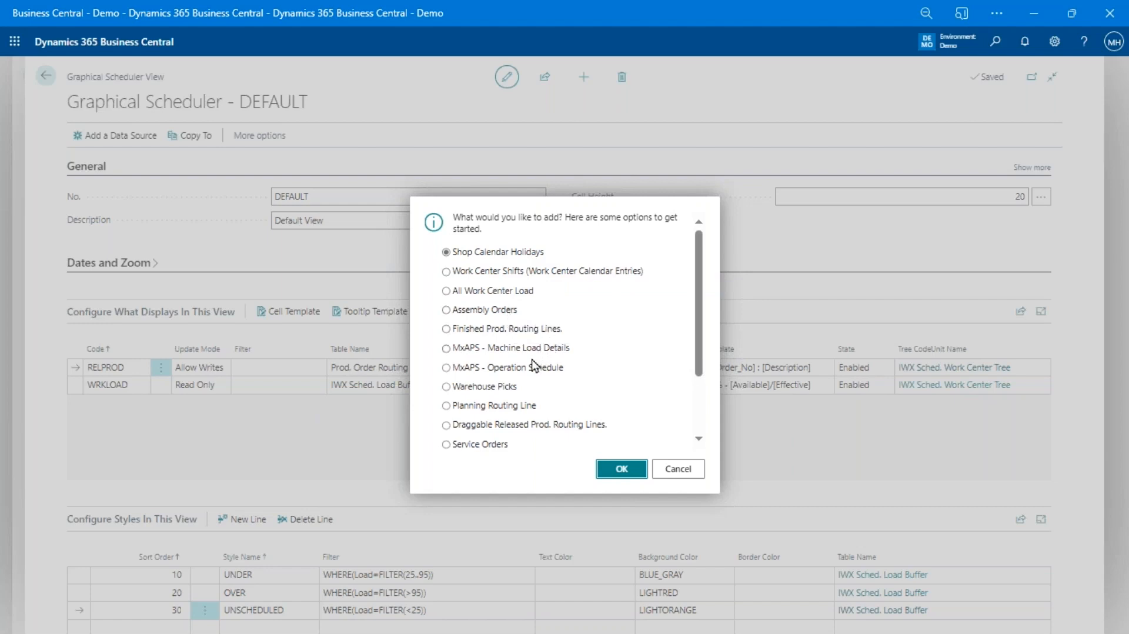
pyautogui.scroll(-1, 532, 388)
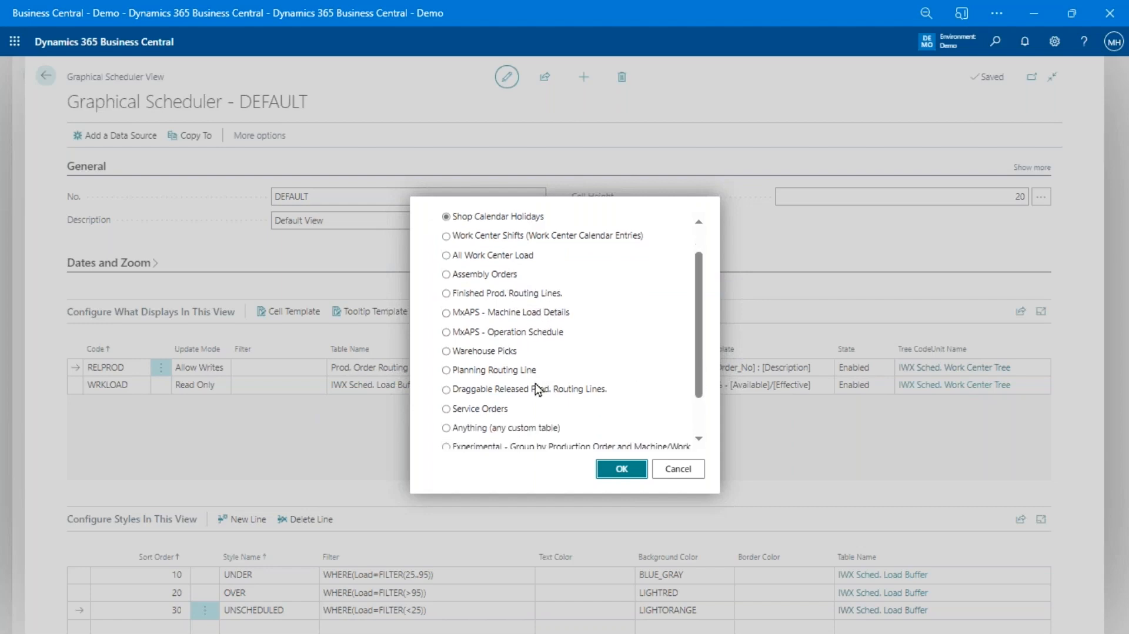
pyautogui.scroll(-2, 525, 358)
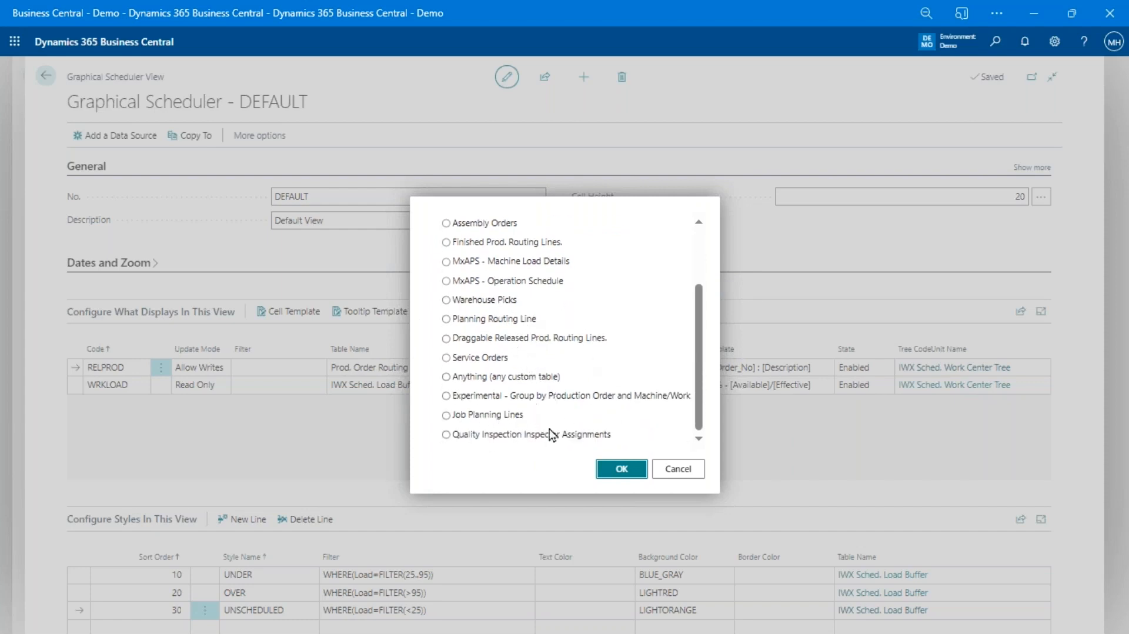
pyautogui.scroll(3, 551, 424)
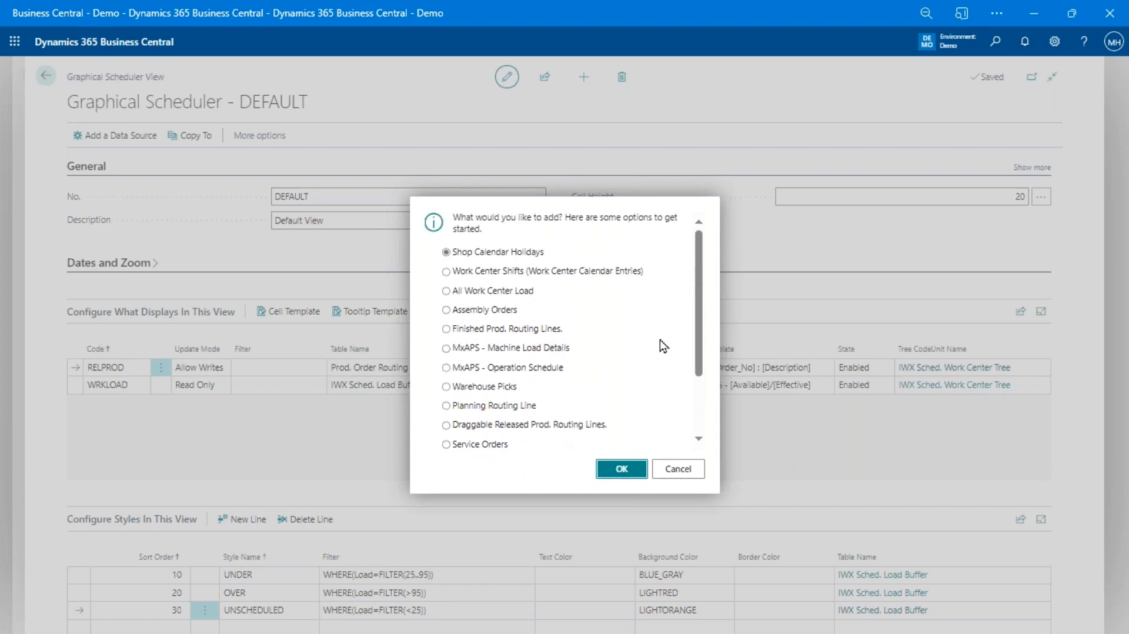
pyautogui.scroll(-1, 662, 346)
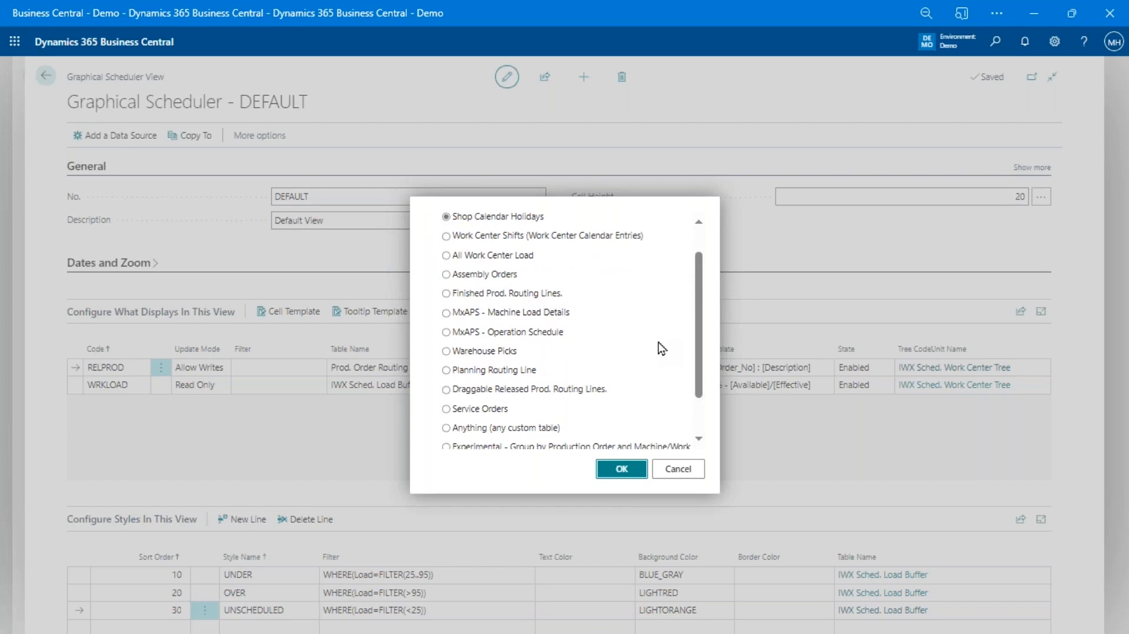
pyautogui.scroll(-1, 661, 349)
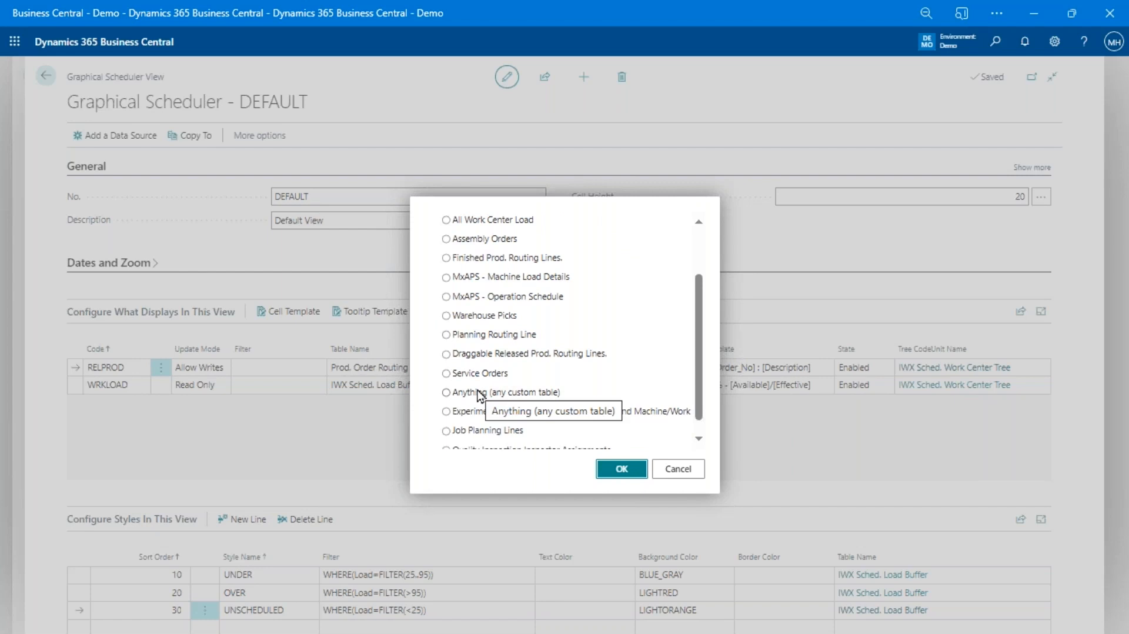
pyautogui.click(677, 468)
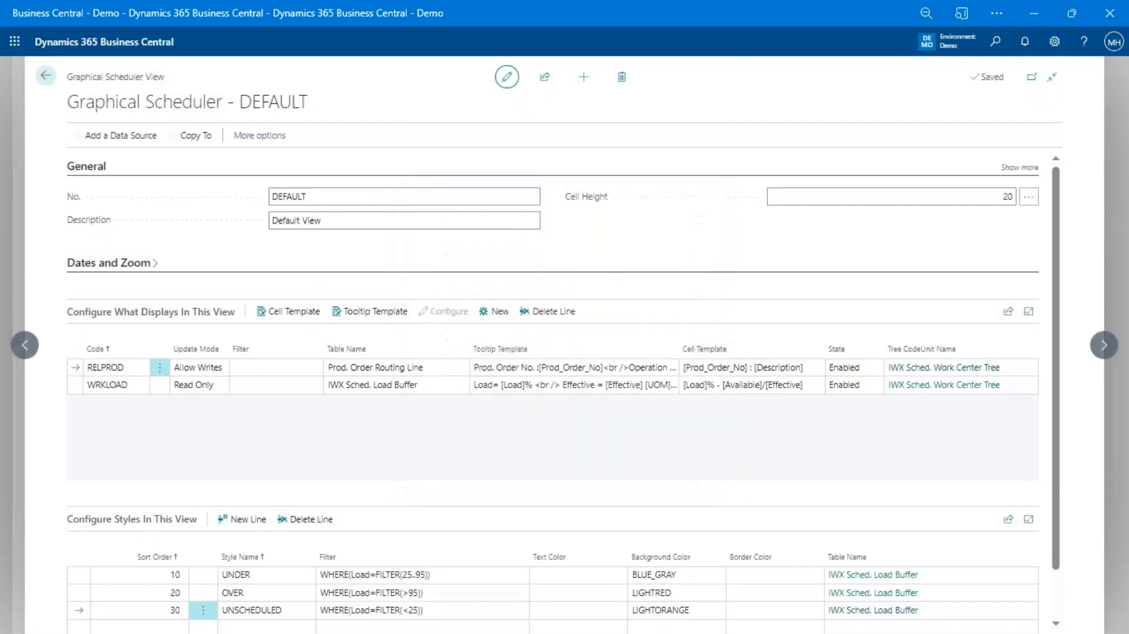
# Leave the DEFAULT view's setup and switch the scheduler to the JOBPLANNING view for Job Planning Lines
pyautogui.click(45, 76)
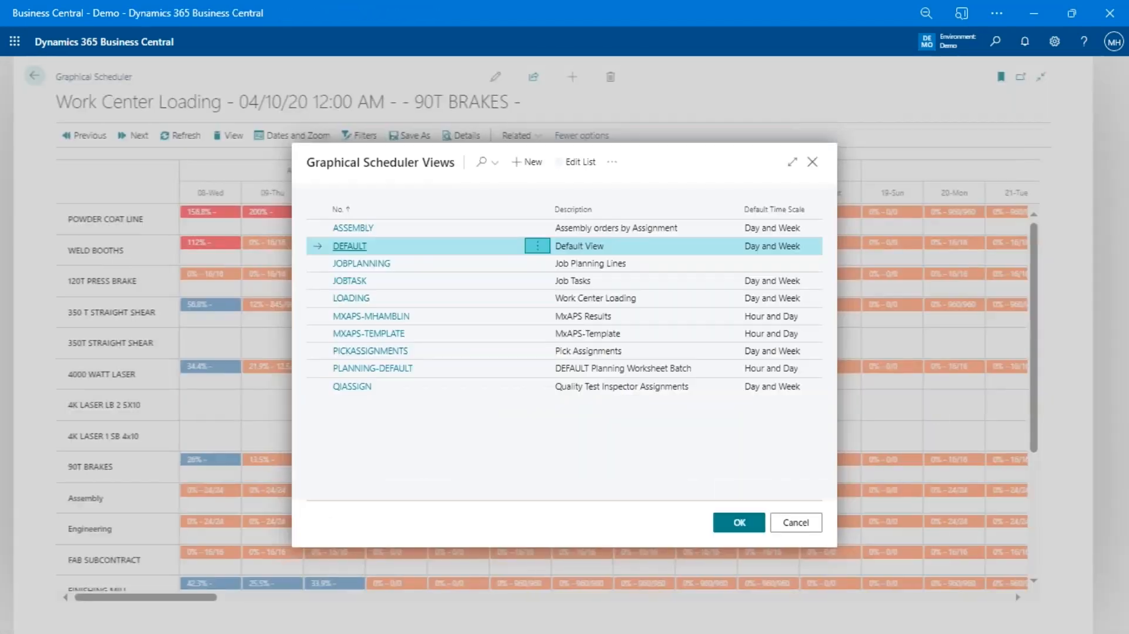
pyautogui.click(468, 266)
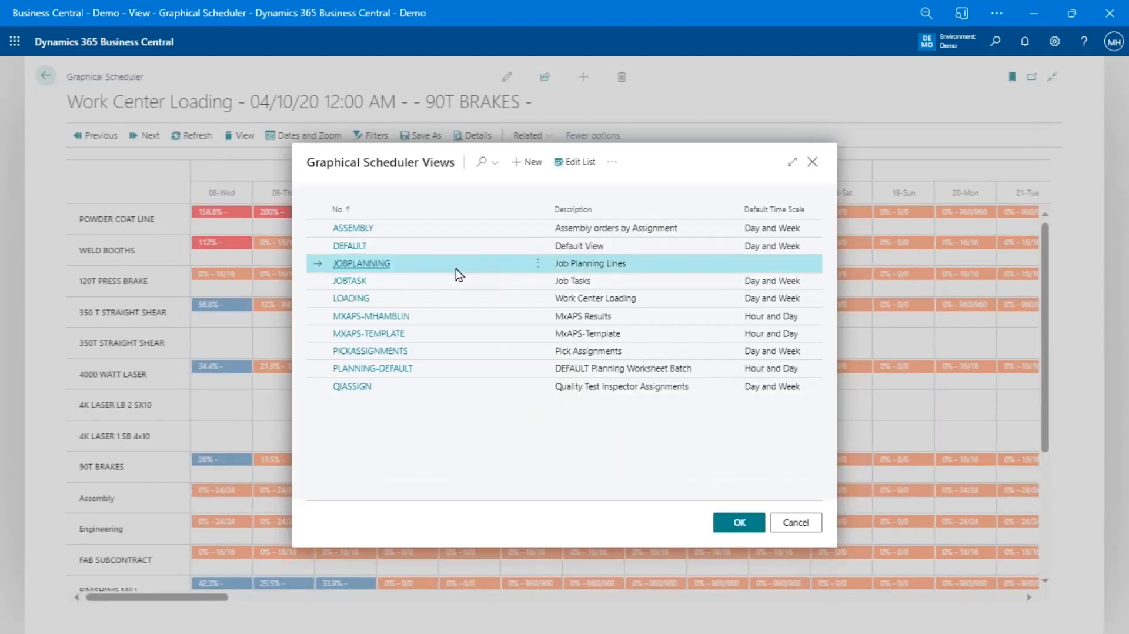
pyautogui.click(385, 270)
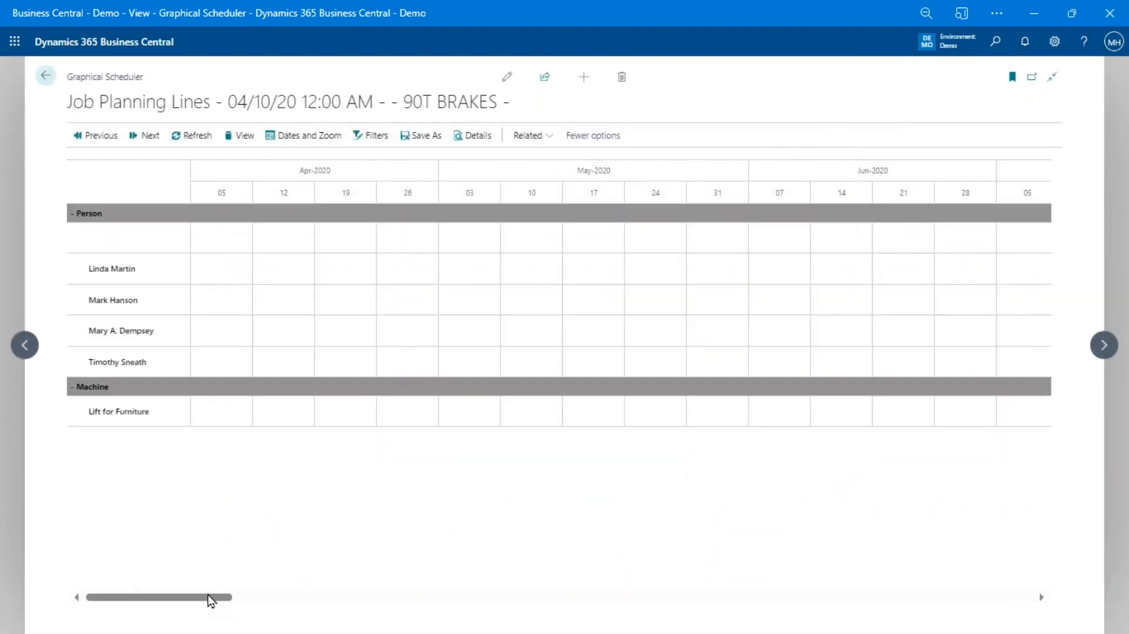
# Shift the Job Planning Lines schedule to the previous period and select a resource's job entry in the week of 19 January 2020
pyautogui.moveTo(207, 603); pyautogui.dragTo(57, 630)
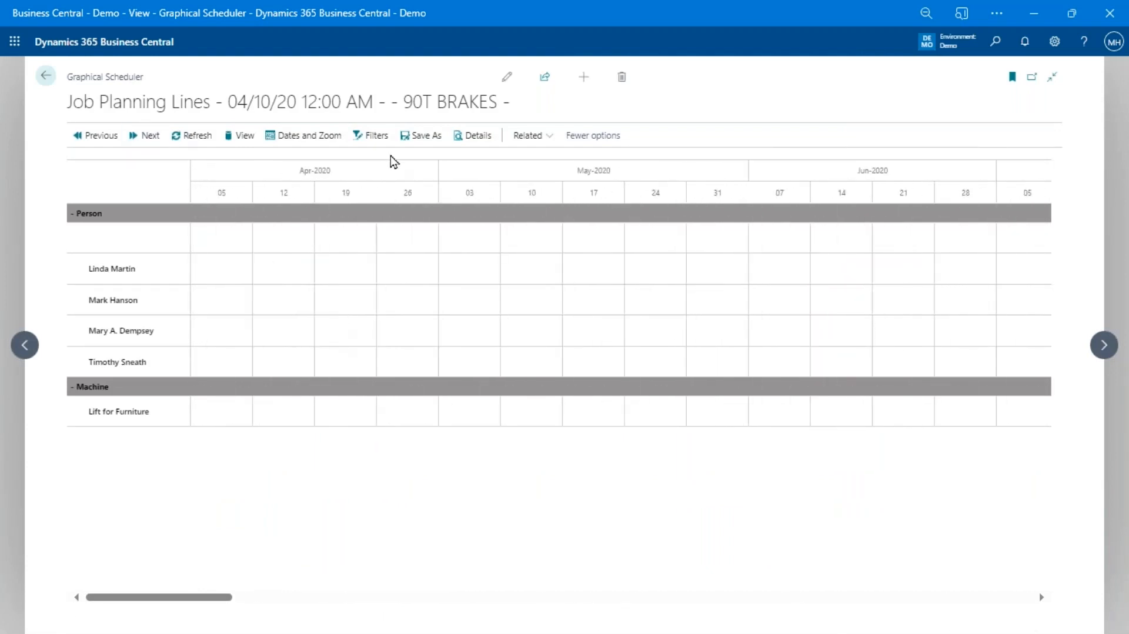
pyautogui.click(104, 137)
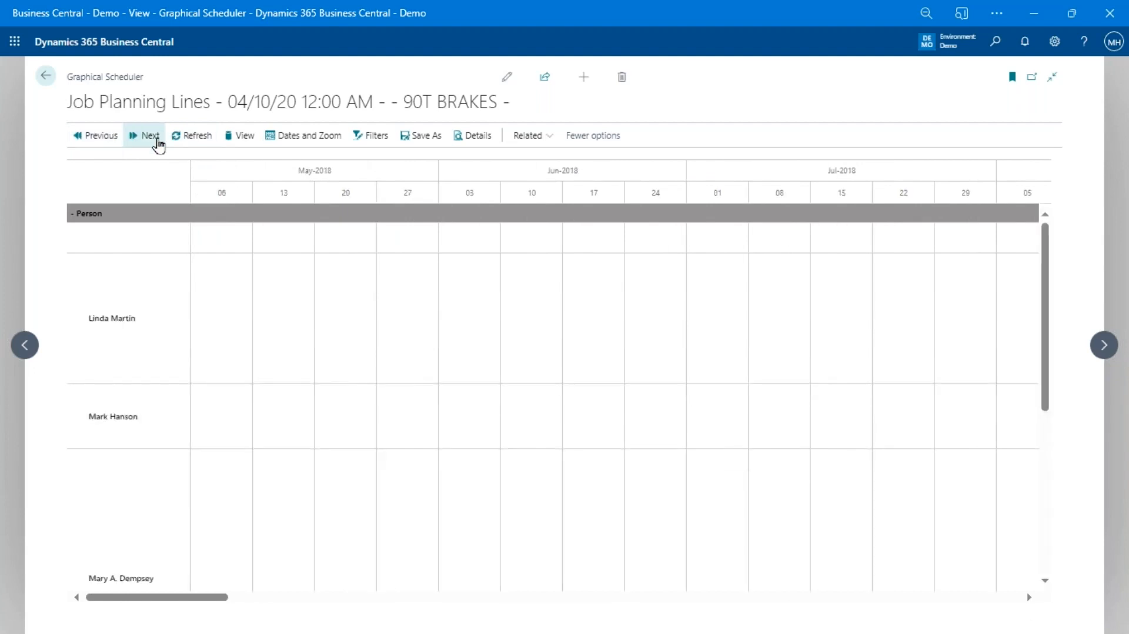
pyautogui.scroll(-2, 383, 329)
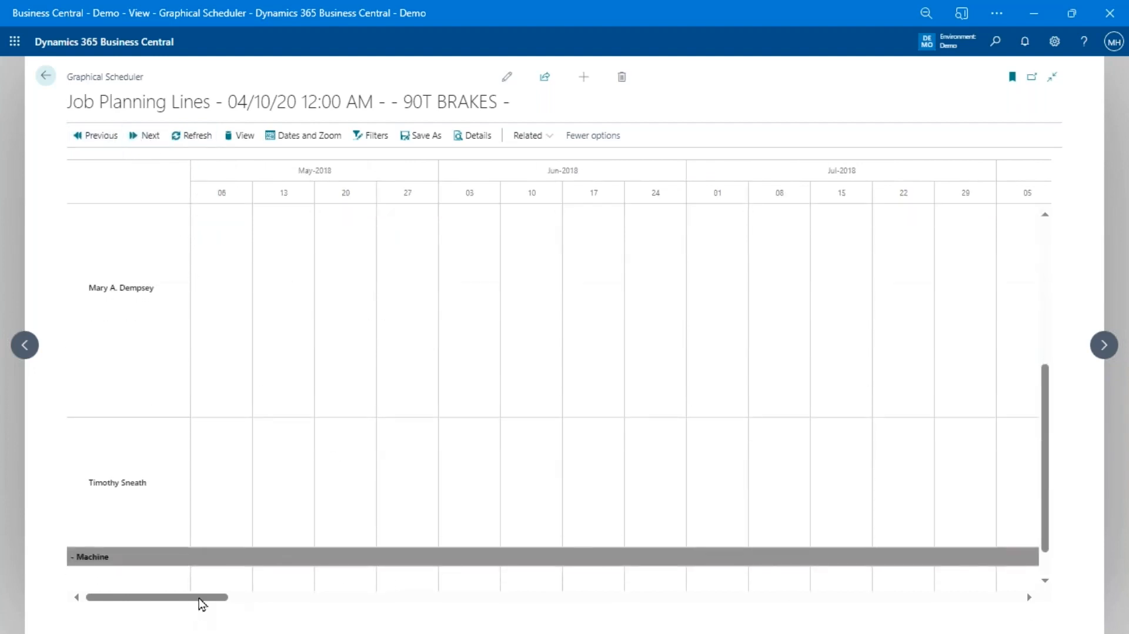
pyautogui.moveTo(202, 597); pyautogui.dragTo(962, 603)
pyautogui.click(965, 282)
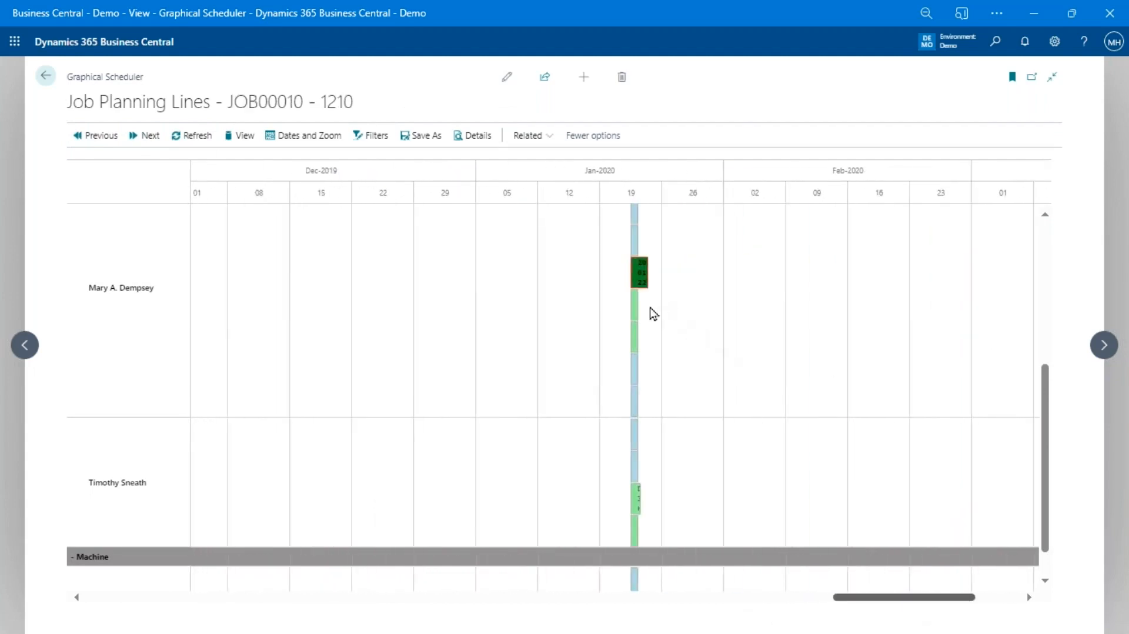
# Look through the resources' job planning entries in the week of 19 January 2020 and select the first resource's third entry
pyautogui.scroll(-1, 638, 341)
pyautogui.moveTo(634, 346)
pyautogui.scroll(6, 633, 347)
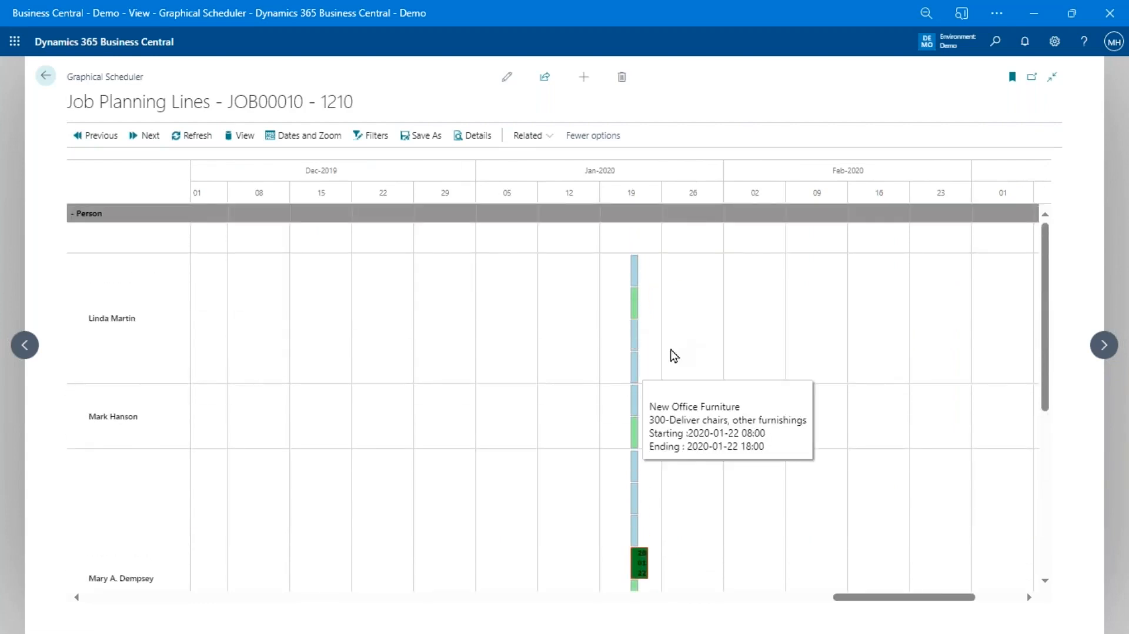
pyautogui.click(634, 342)
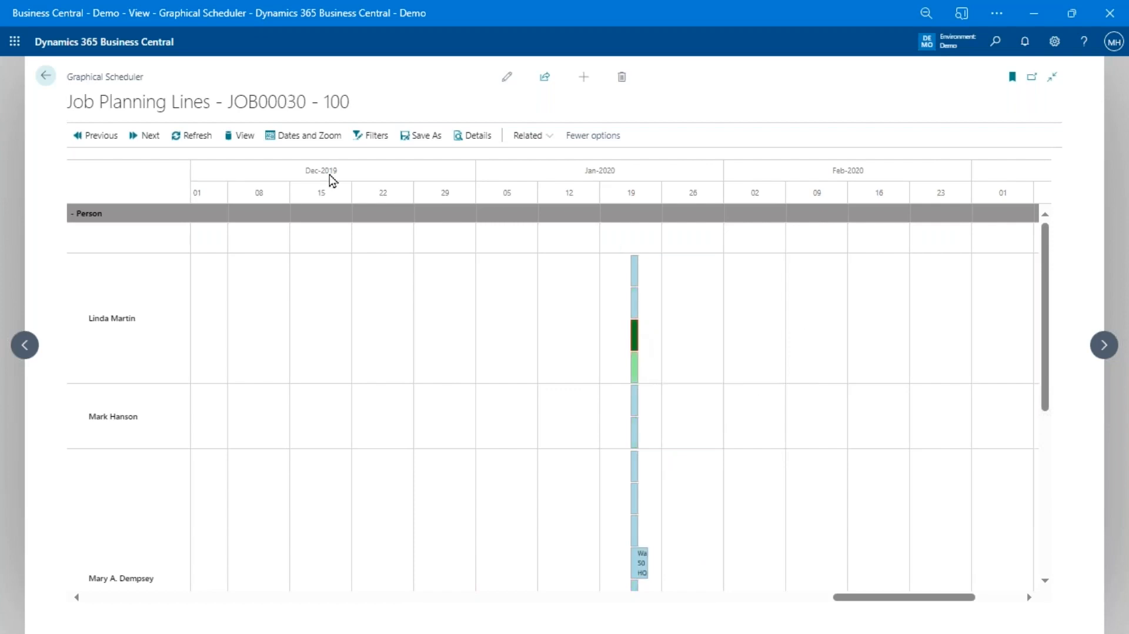
# Create a new Graphical Scheduler view numbered JOBTASK2 with the description "Job tasks"
pyautogui.click(238, 136)
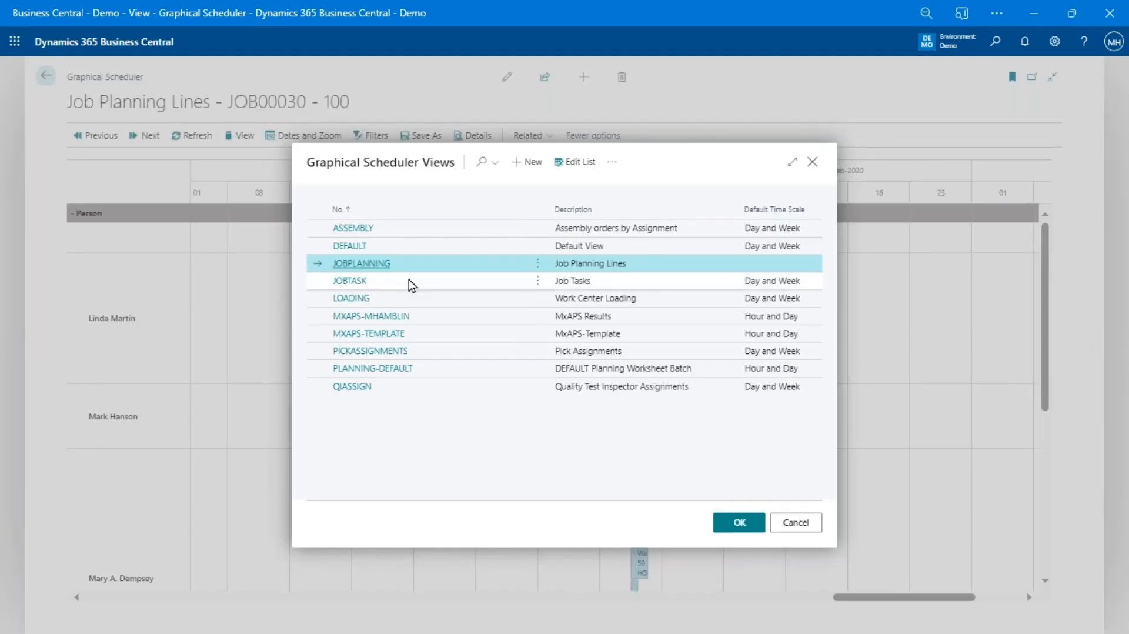
pyautogui.click(534, 169)
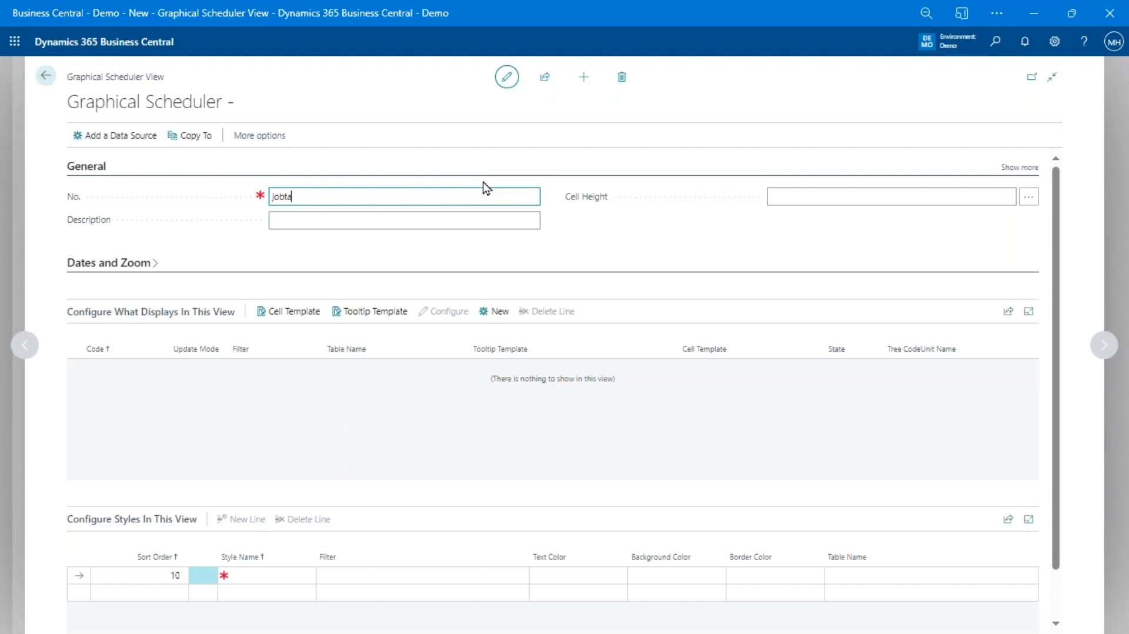
pyautogui.press('Tab')
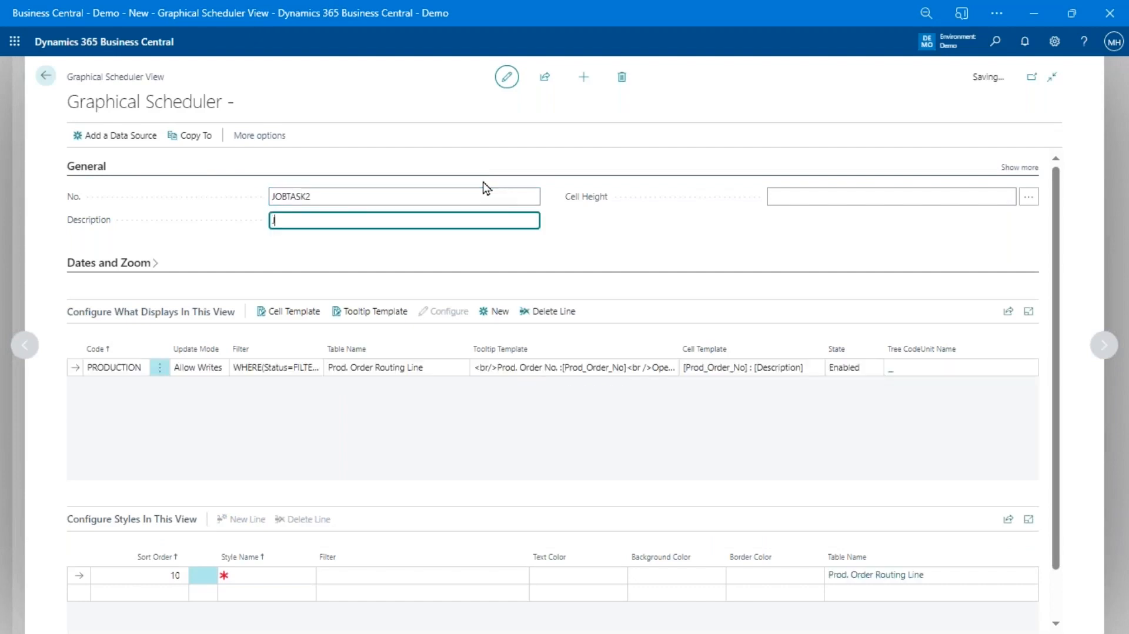
pyautogui.write('Job tasks')
pyautogui.press('Tab')
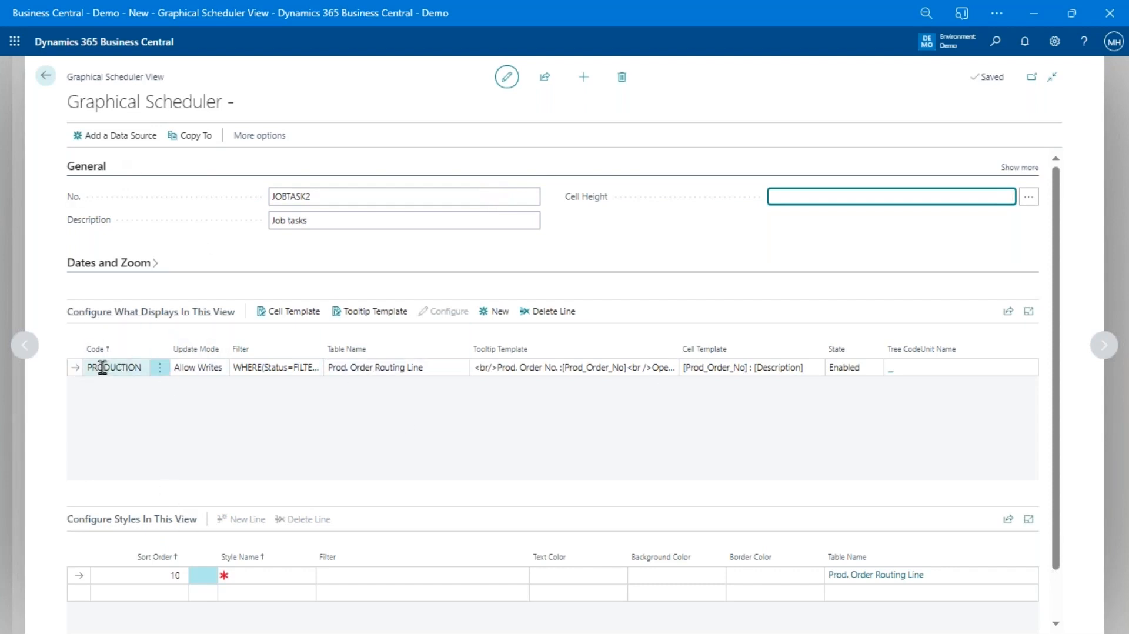
# Delete the default PRODUCTION line from what displays in the JOBTASK2 view
pyautogui.click(159, 368)
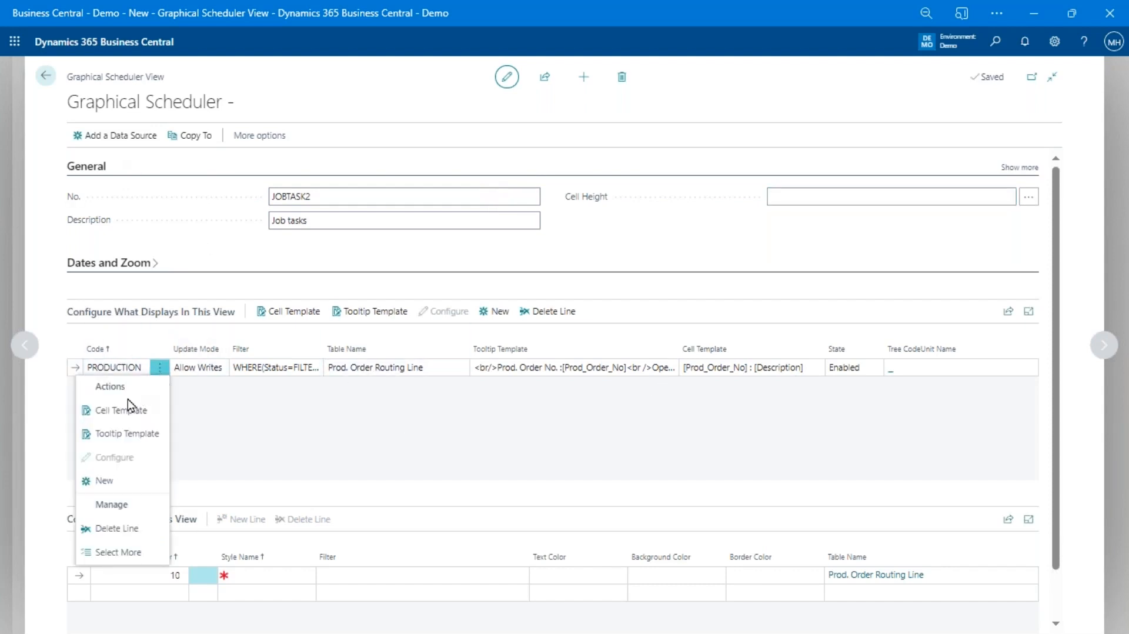
pyautogui.click(117, 528)
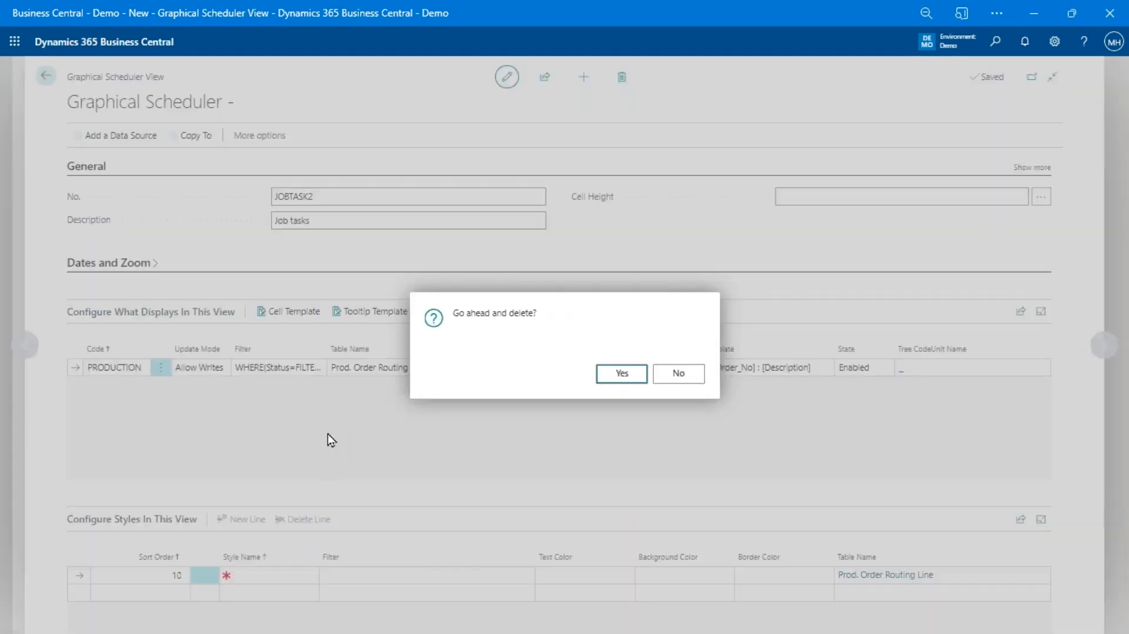
pyautogui.click(624, 375)
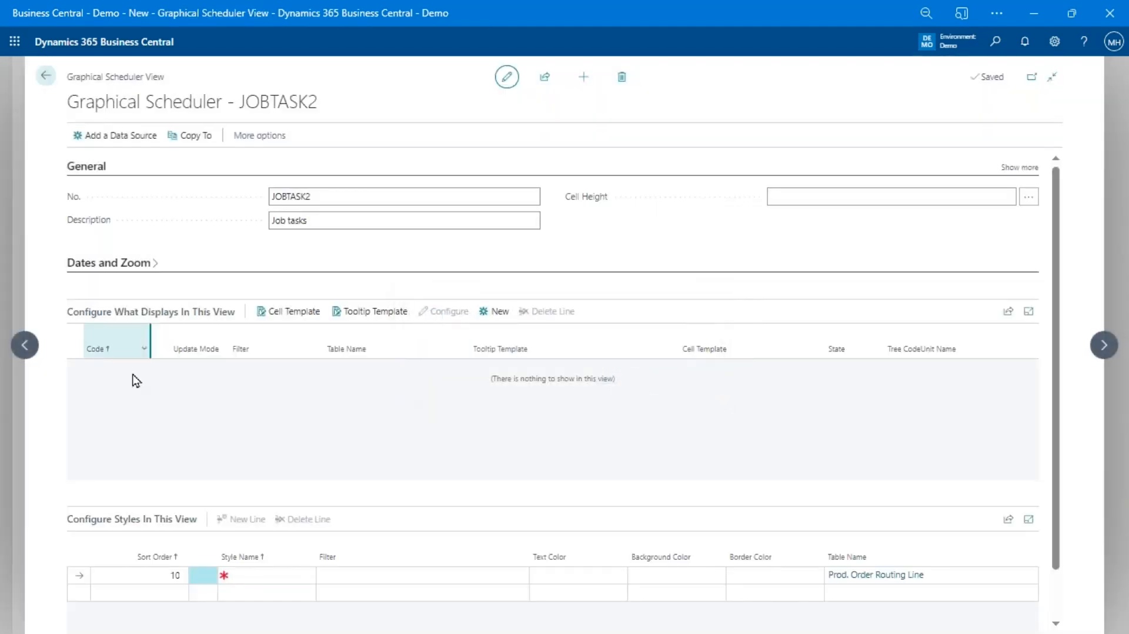
# Add an Anything (any custom table) data source to the JOBTASK2 view and set its table number to 1001, Job Task
pyautogui.click(118, 136)
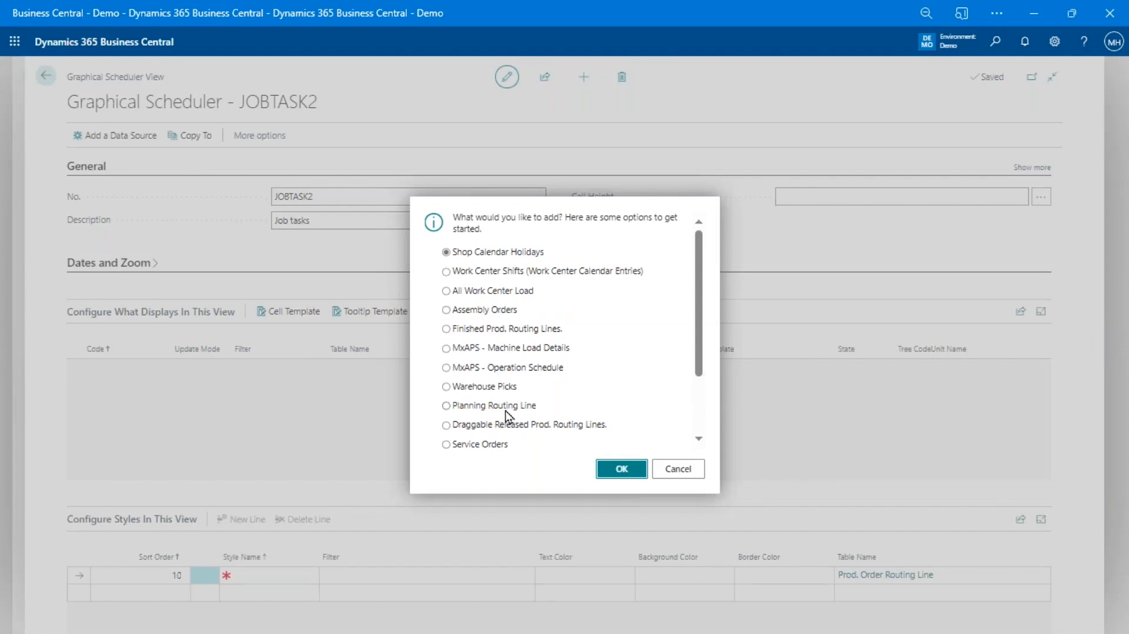
pyautogui.scroll(-2, 503, 414)
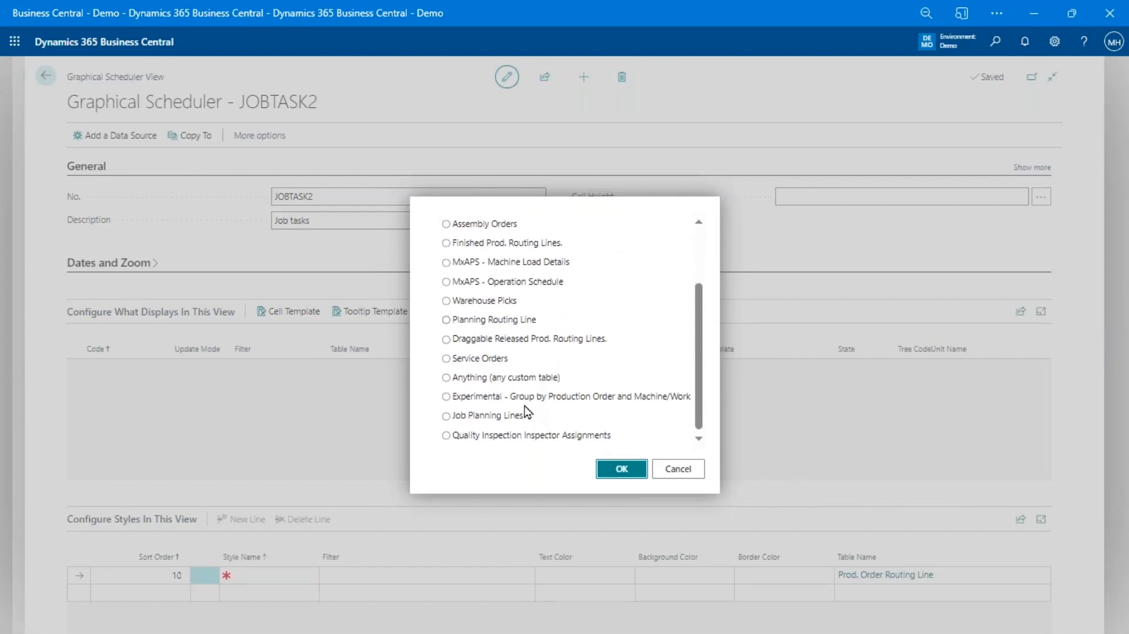
pyautogui.click(510, 377)
pyautogui.click(620, 470)
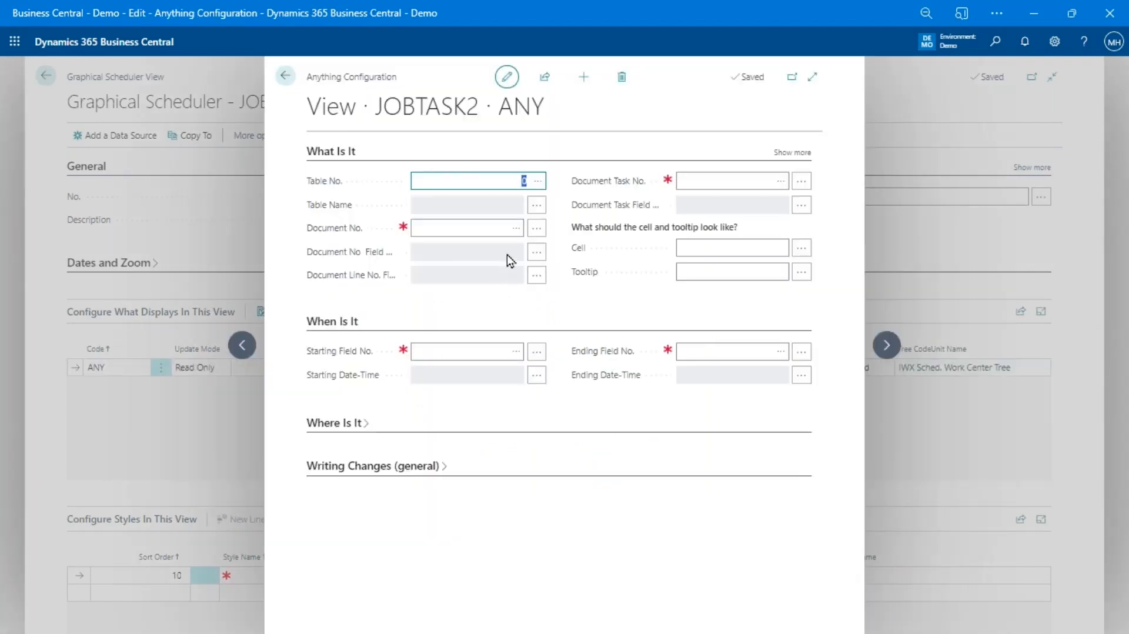
pyautogui.press('Tab')
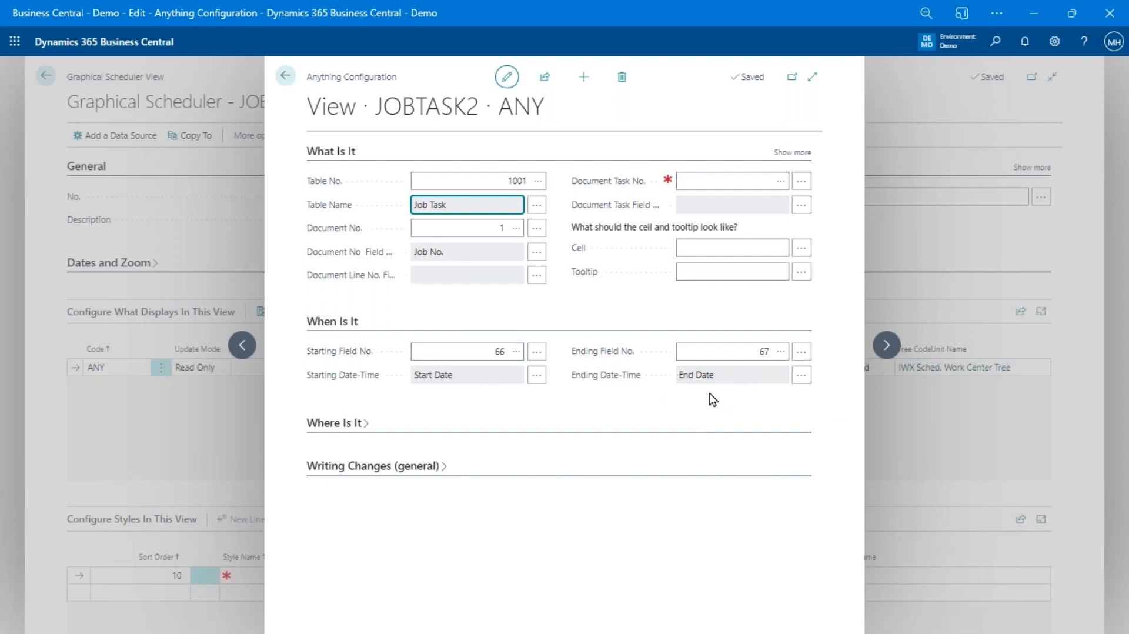
# Set Capacity No to the Job No. field in the data source's Where Is It settings
pyautogui.click(355, 335)
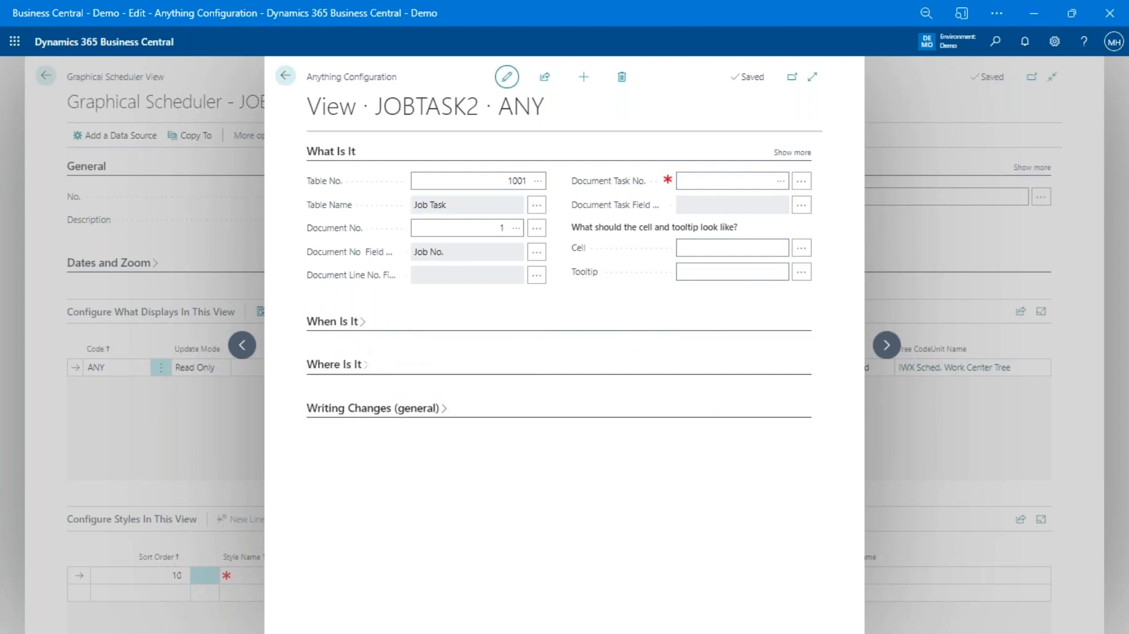
pyautogui.click(383, 364)
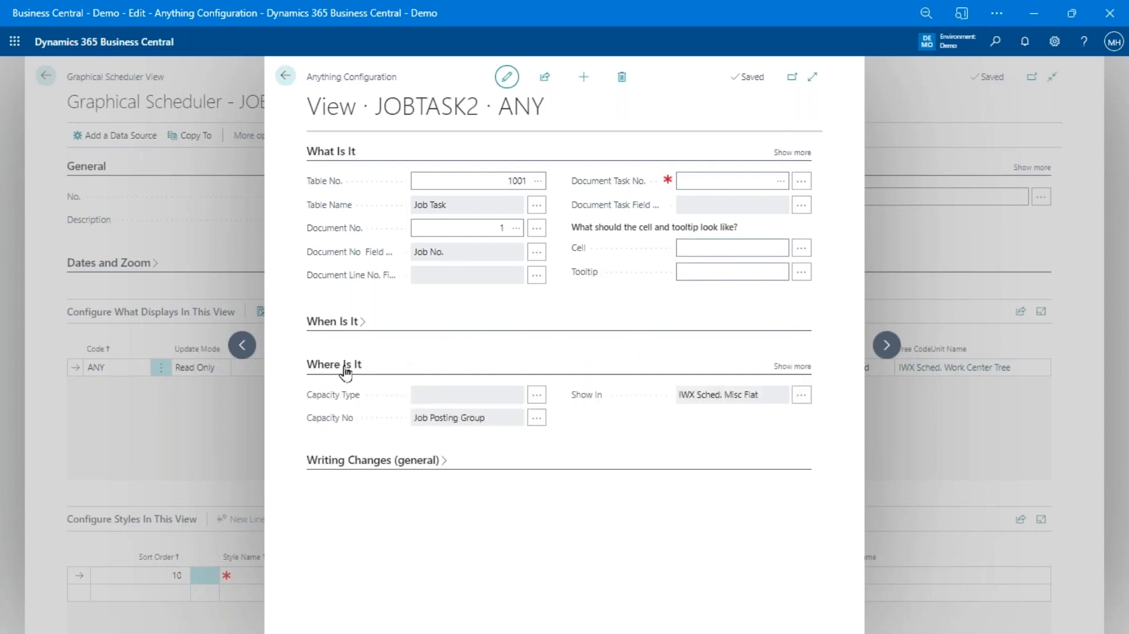
pyautogui.click(536, 418)
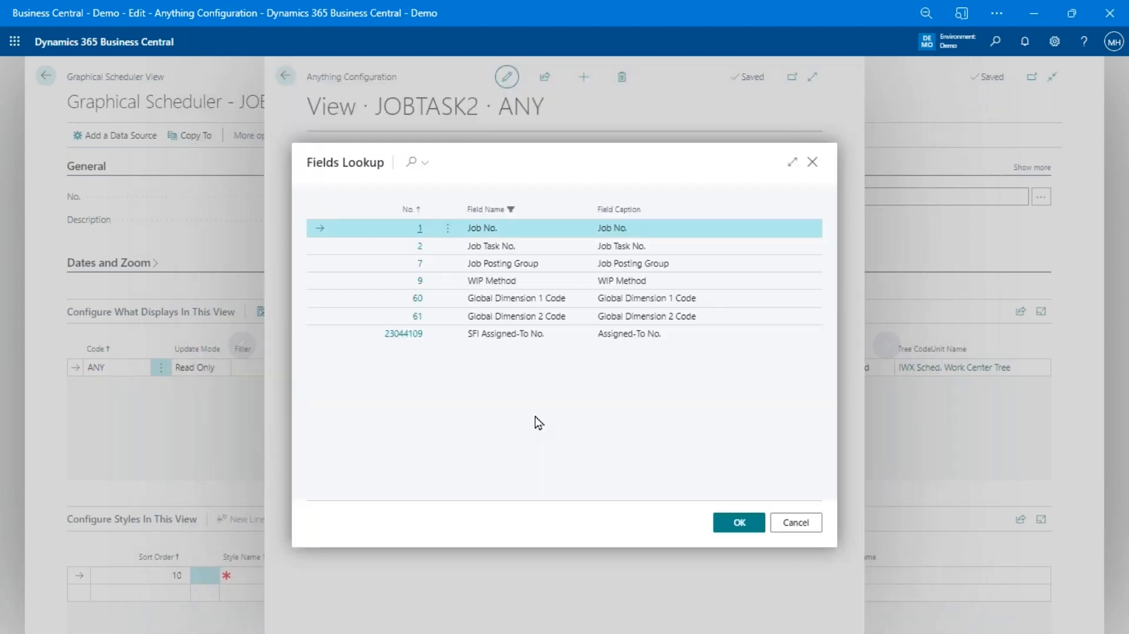
pyautogui.click(420, 232)
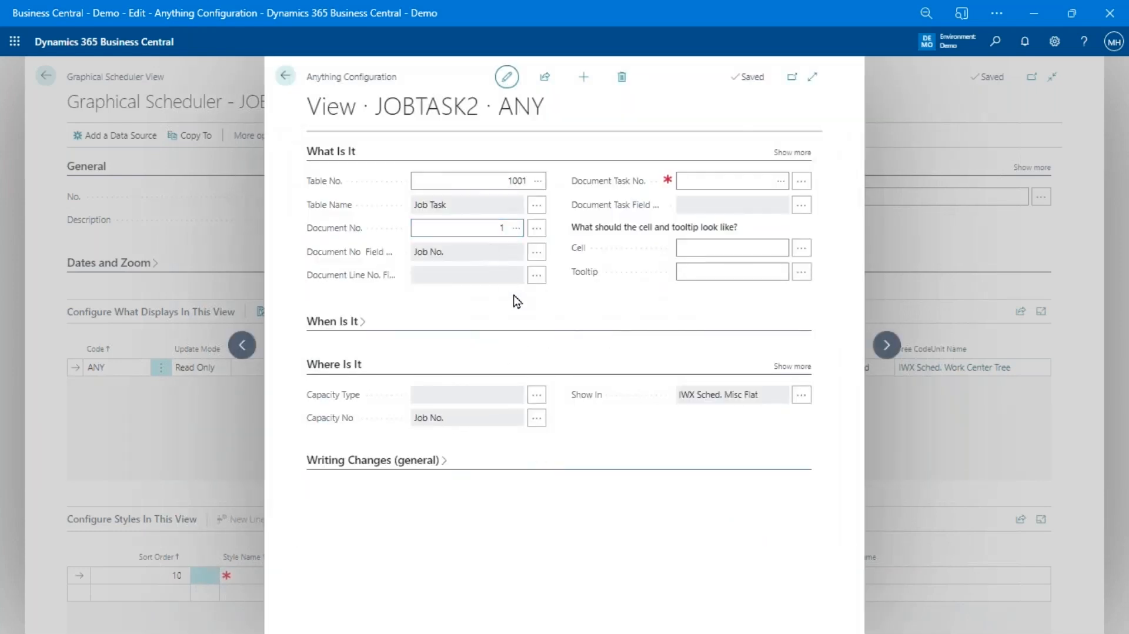
# Examine the fields available for Capacity Type and Capacity No in the Where Is It settings, and cancel both lookups
pyautogui.click(348, 327)
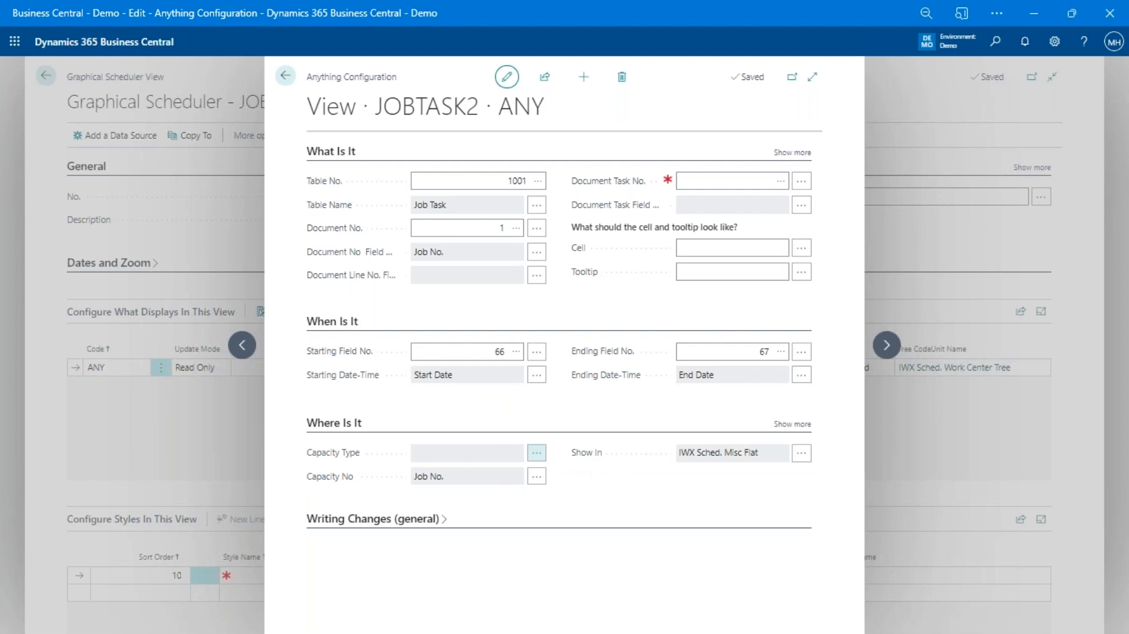
pyautogui.click(537, 453)
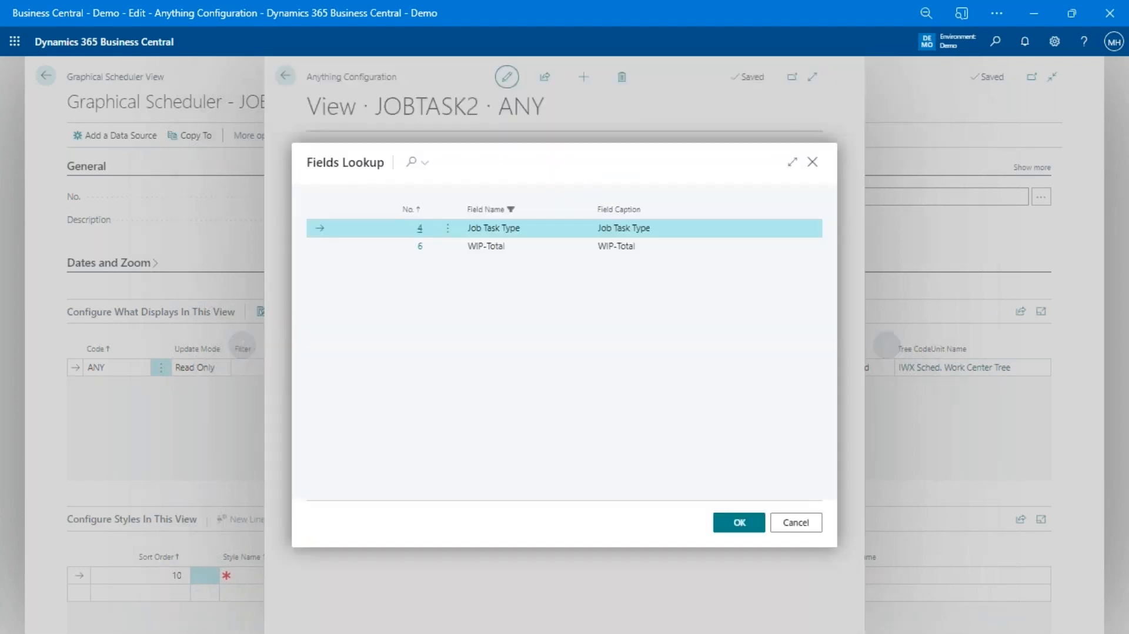
pyautogui.click(861, 569)
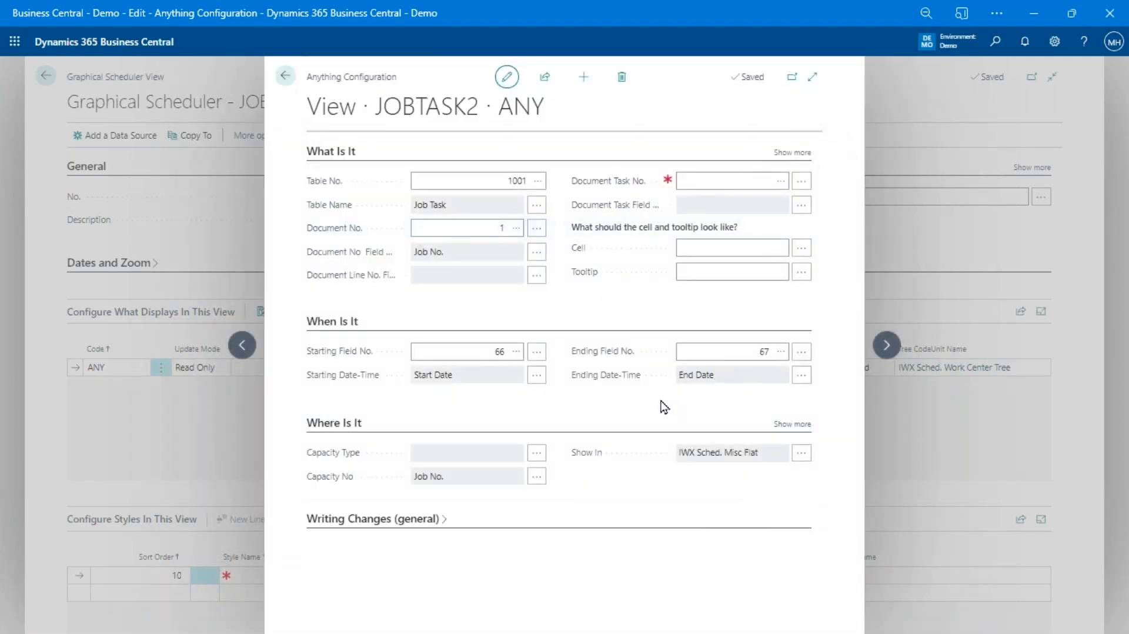
pyautogui.click(791, 424)
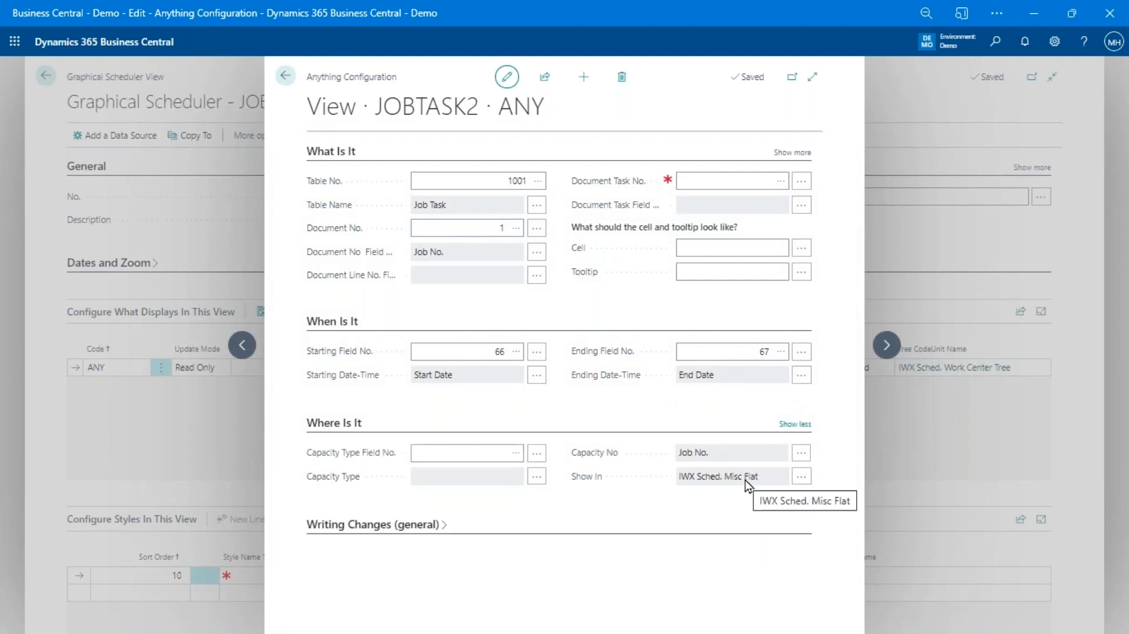
pyautogui.click(801, 452)
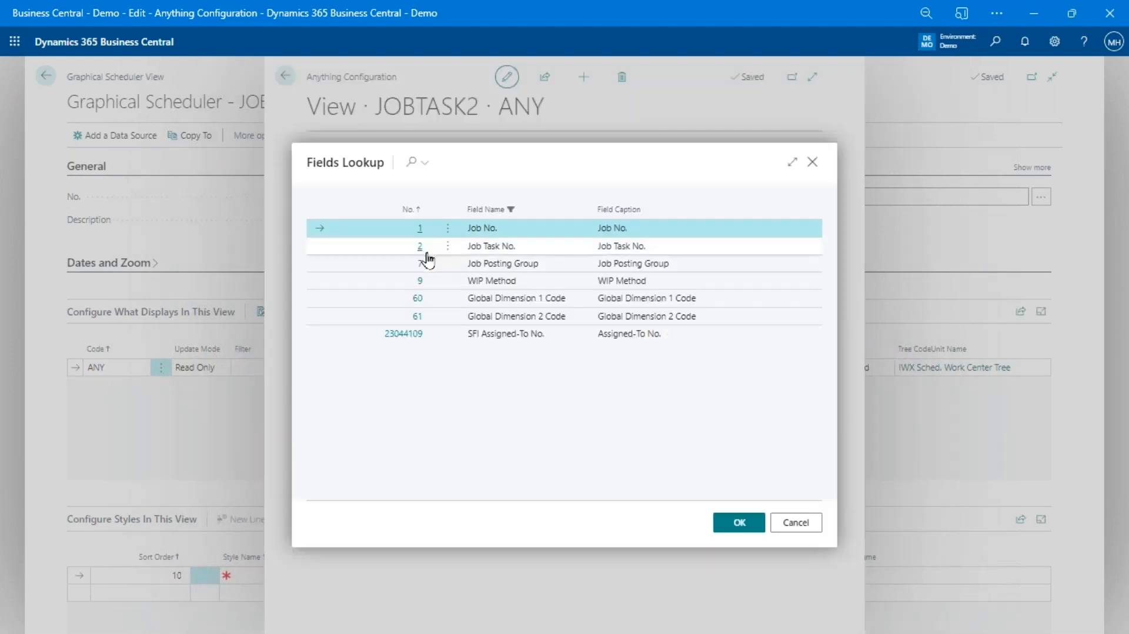
pyautogui.press('Escape')
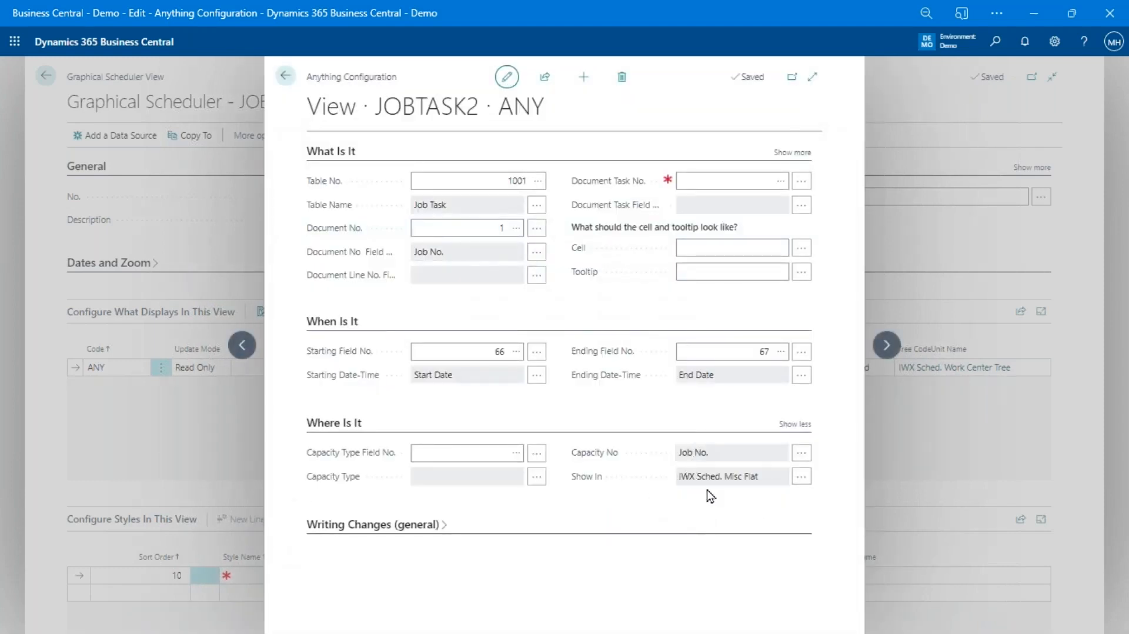
# Review the Allowing Changes setting, the additional What Is It fields and the JOBTASK2 view's lines, and return to the list of views
pyautogui.click(445, 526)
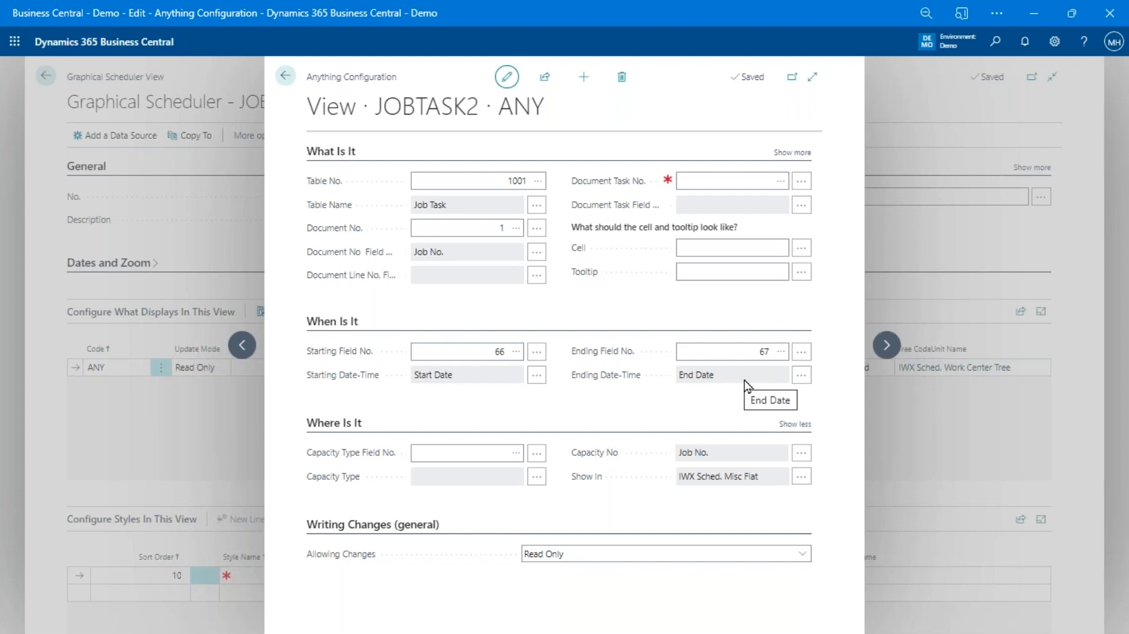
pyautogui.click(795, 153)
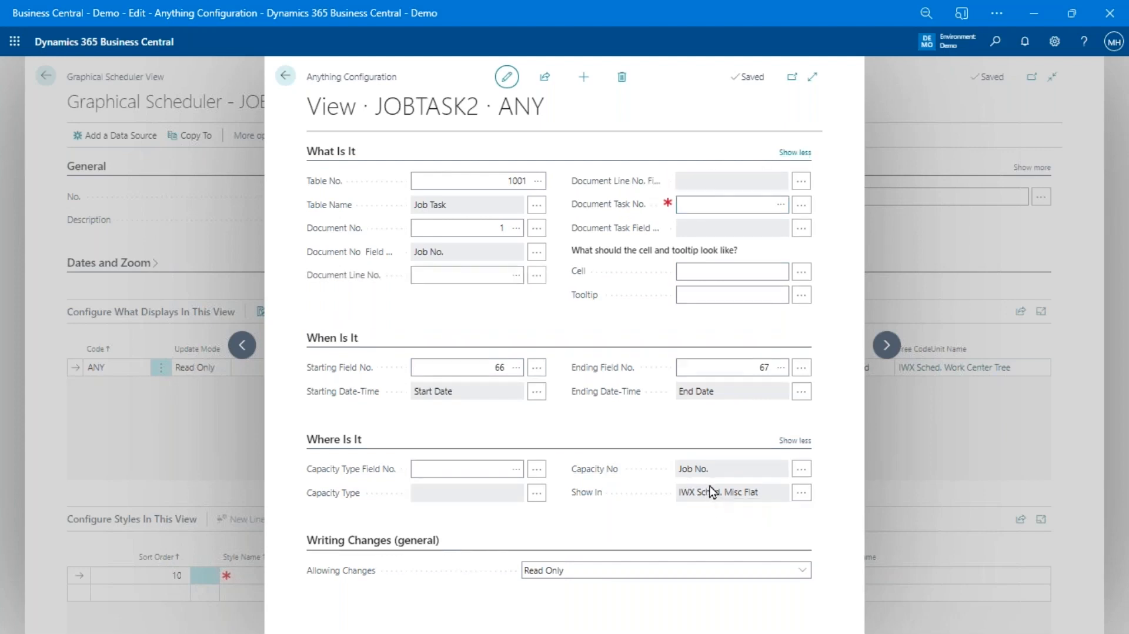
pyautogui.click(284, 77)
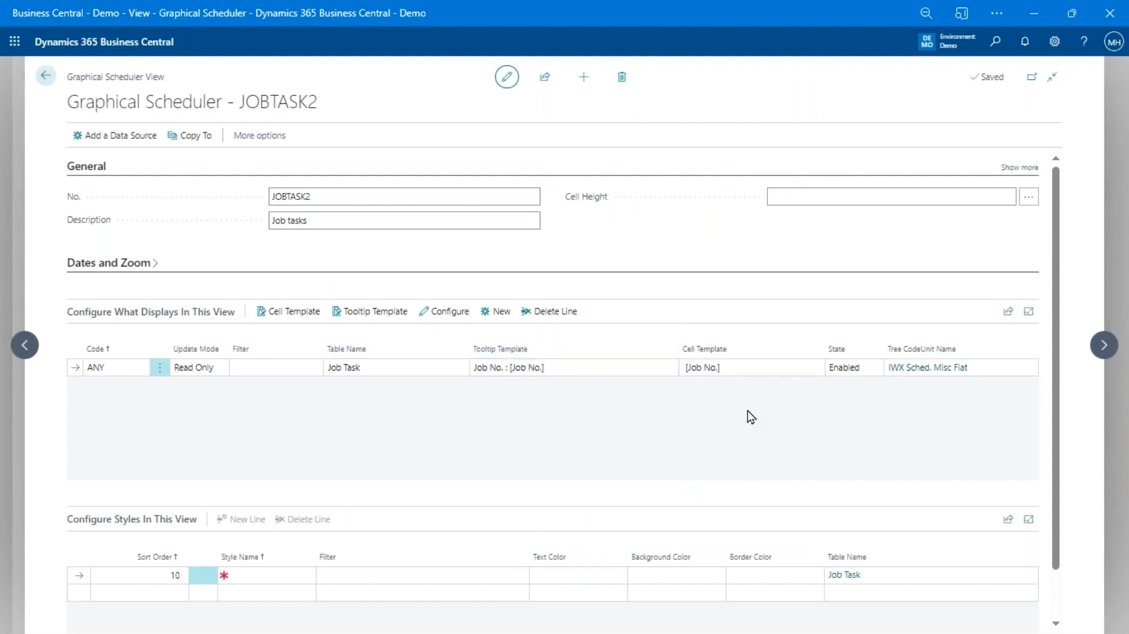
pyautogui.scroll(-1, 612, 466)
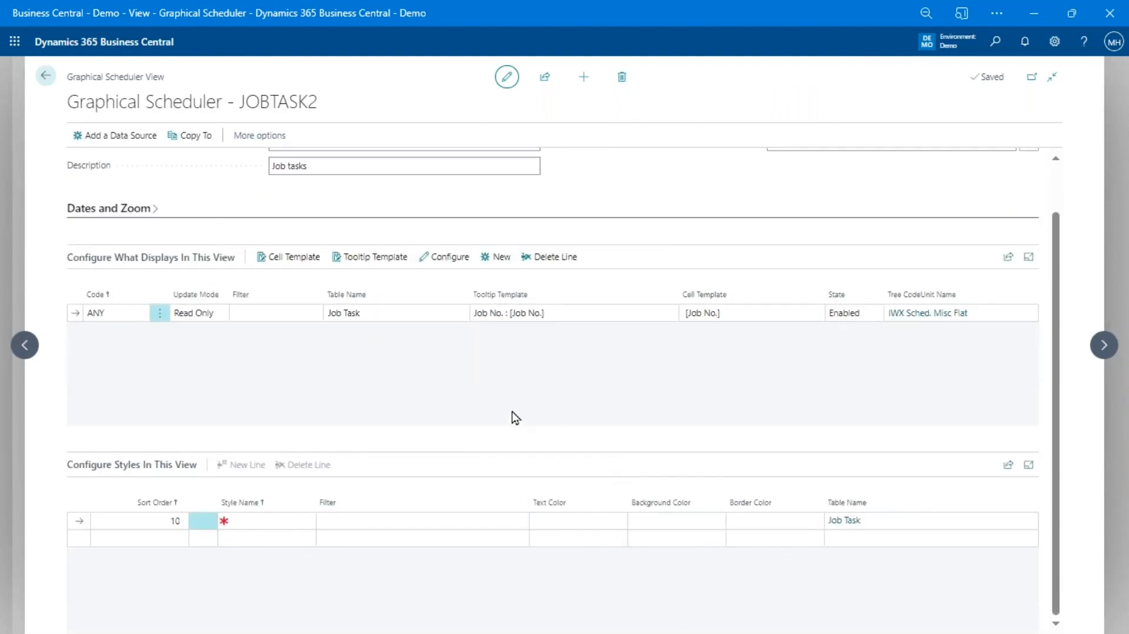
pyautogui.scroll(1, 513, 417)
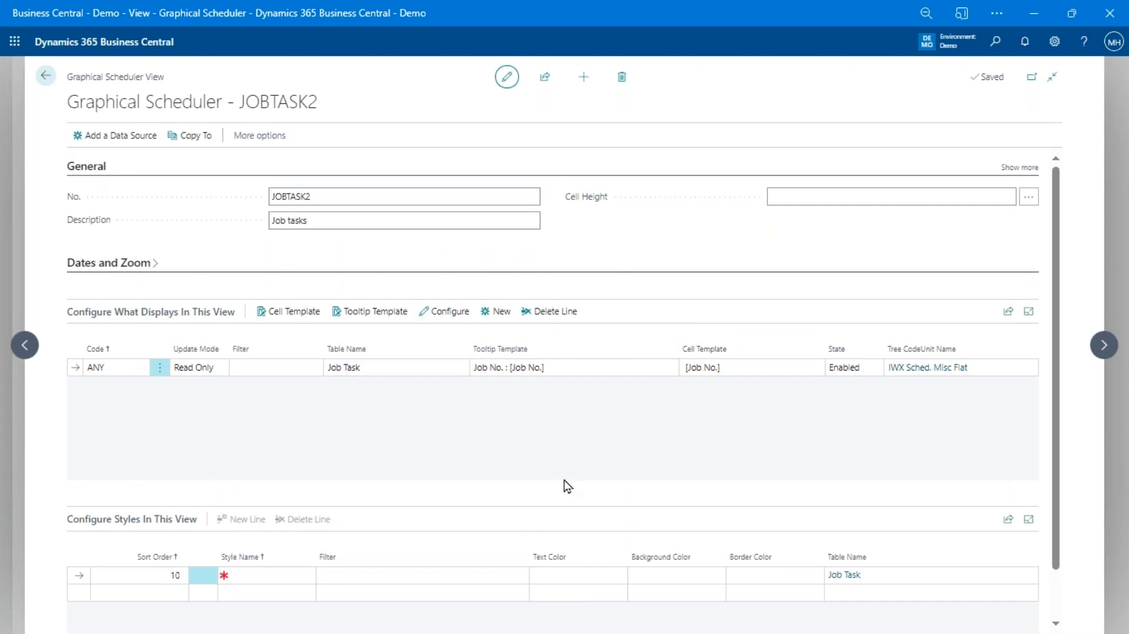
pyautogui.click(46, 76)
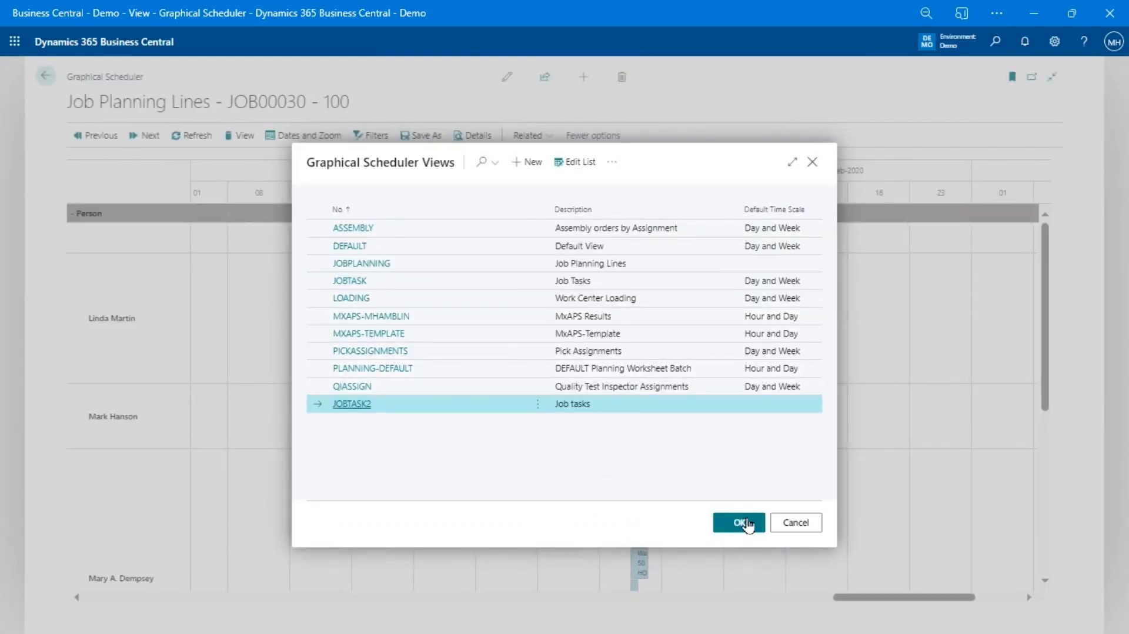
# Open the existing JOBTASK view for editing, review its Job Task data source configuration, and return to the list of views
pyautogui.click(537, 281)
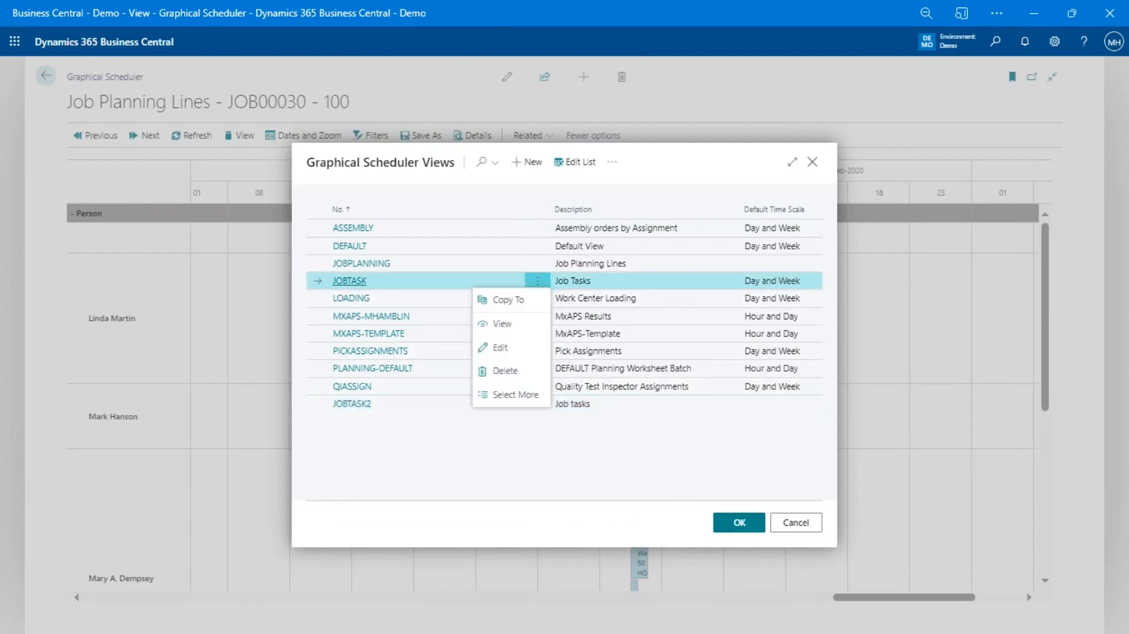
pyautogui.click(502, 348)
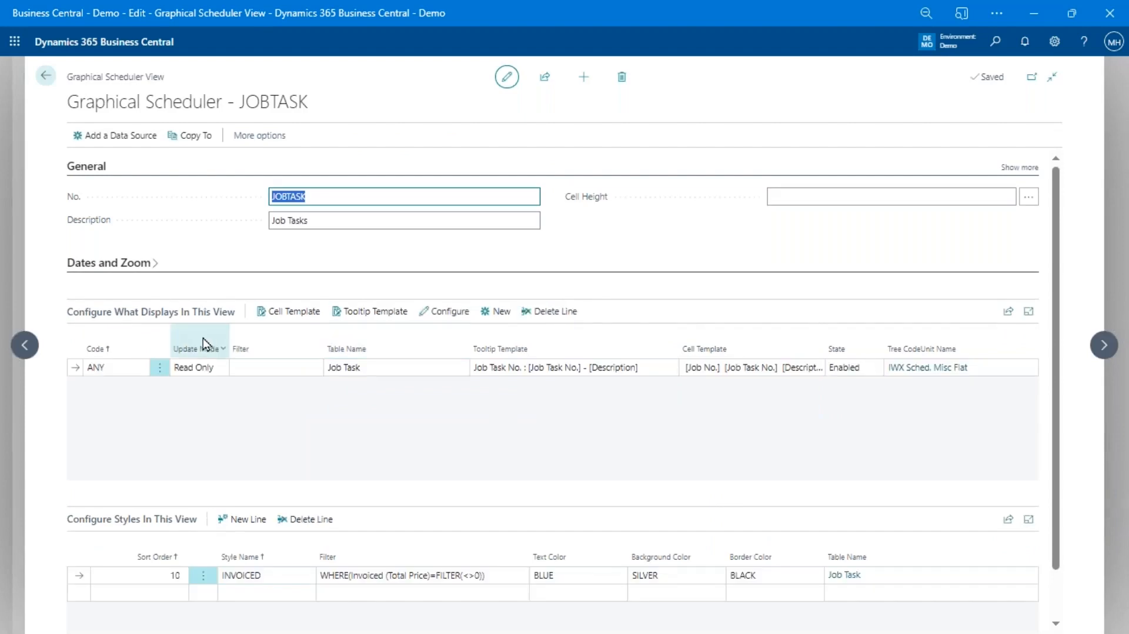
pyautogui.click(445, 311)
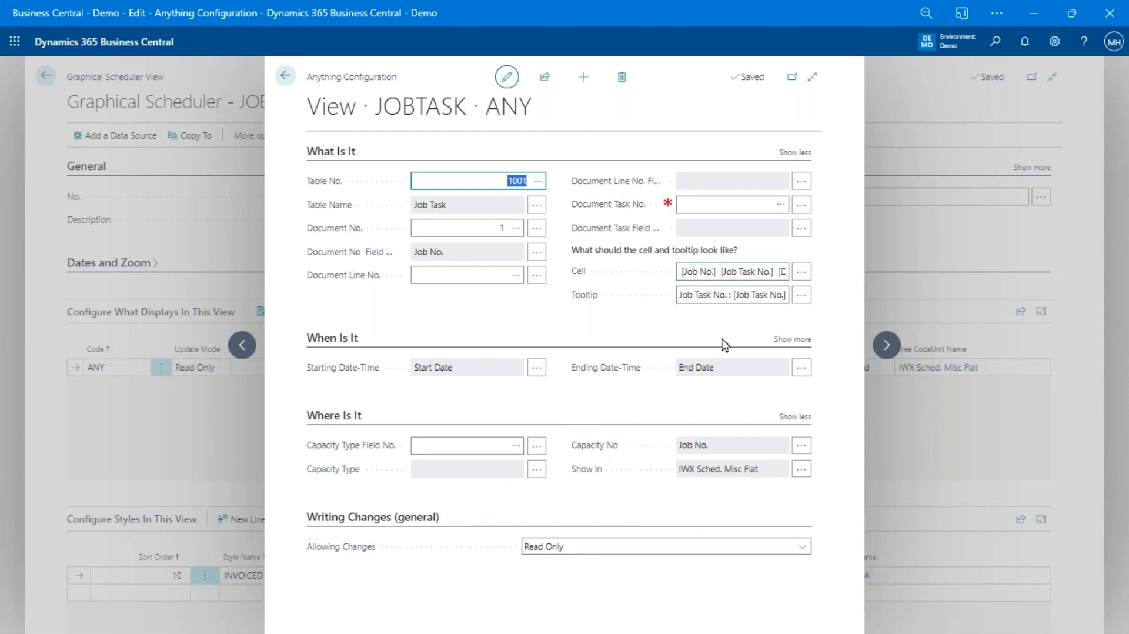
pyautogui.click(285, 76)
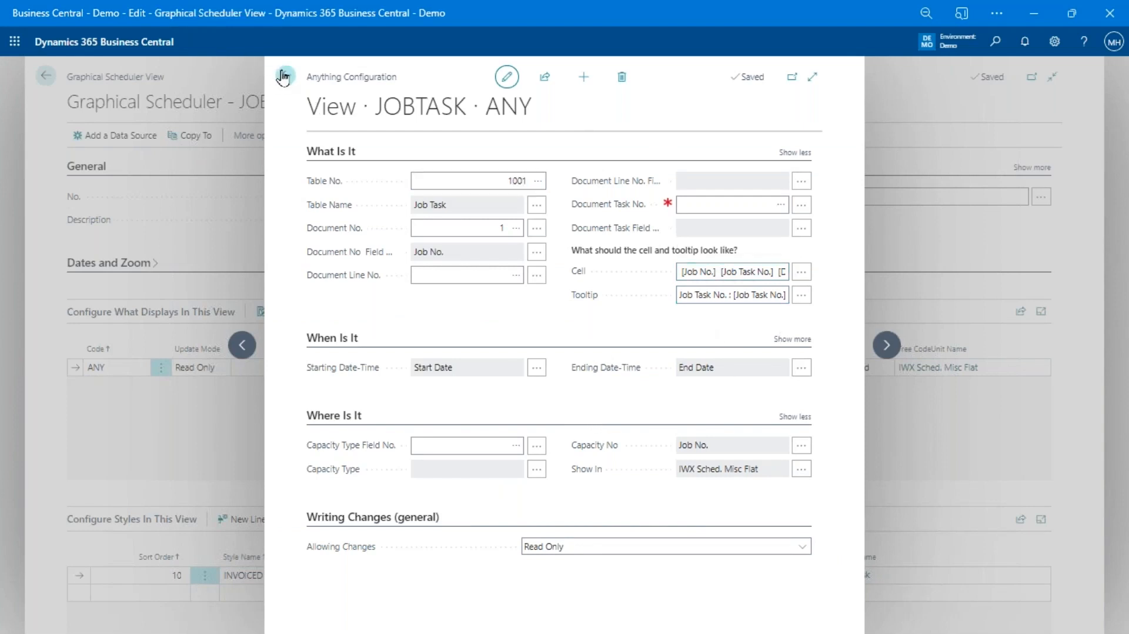
pyautogui.click(39, 87)
# Switch the scheduler to the JOBTASK view and select the first job's 1210 Walls task on 22 January 2020
pyautogui.click(735, 523)
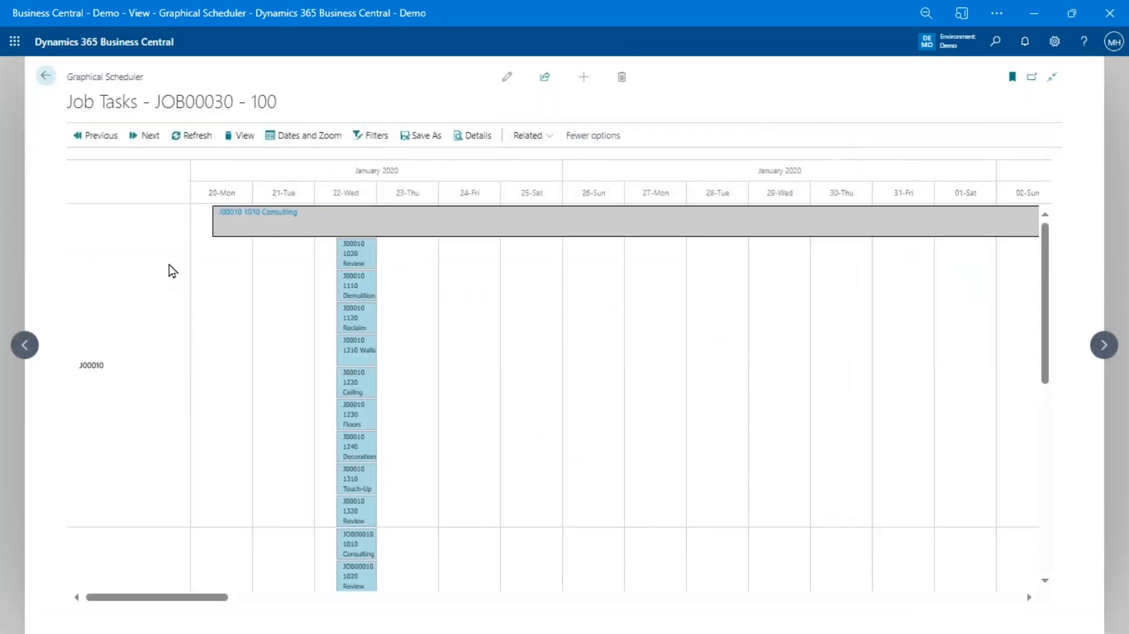
pyautogui.click(365, 265)
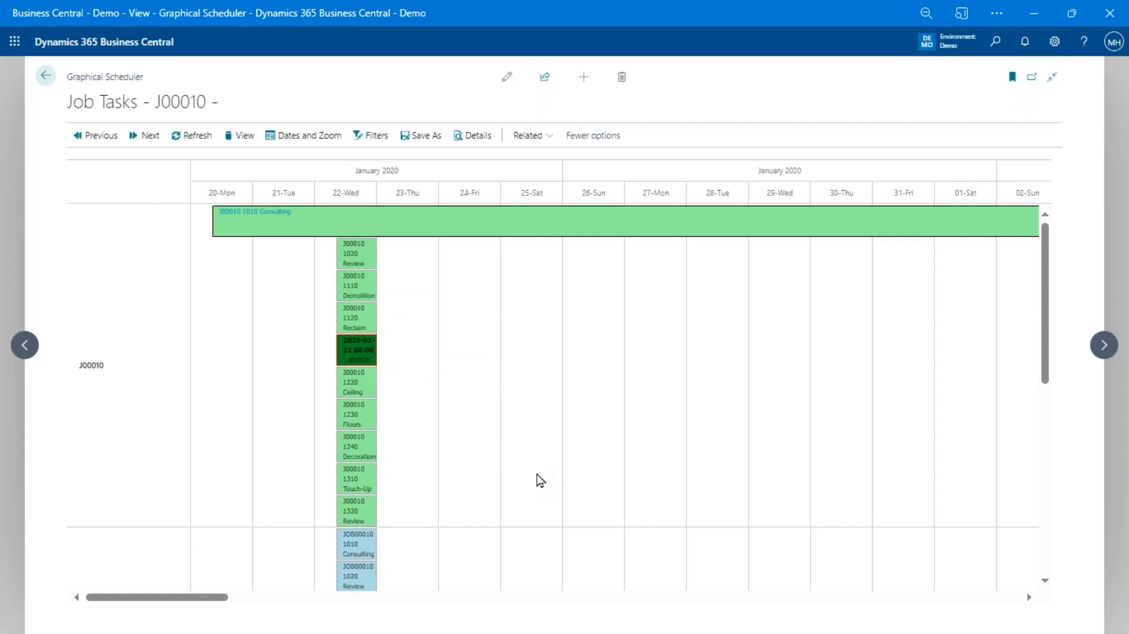
# Open the PLANNING-DEFAULT scheduler view for editing, review its setup, cancel the view selection and return to the home page
pyautogui.click(241, 136)
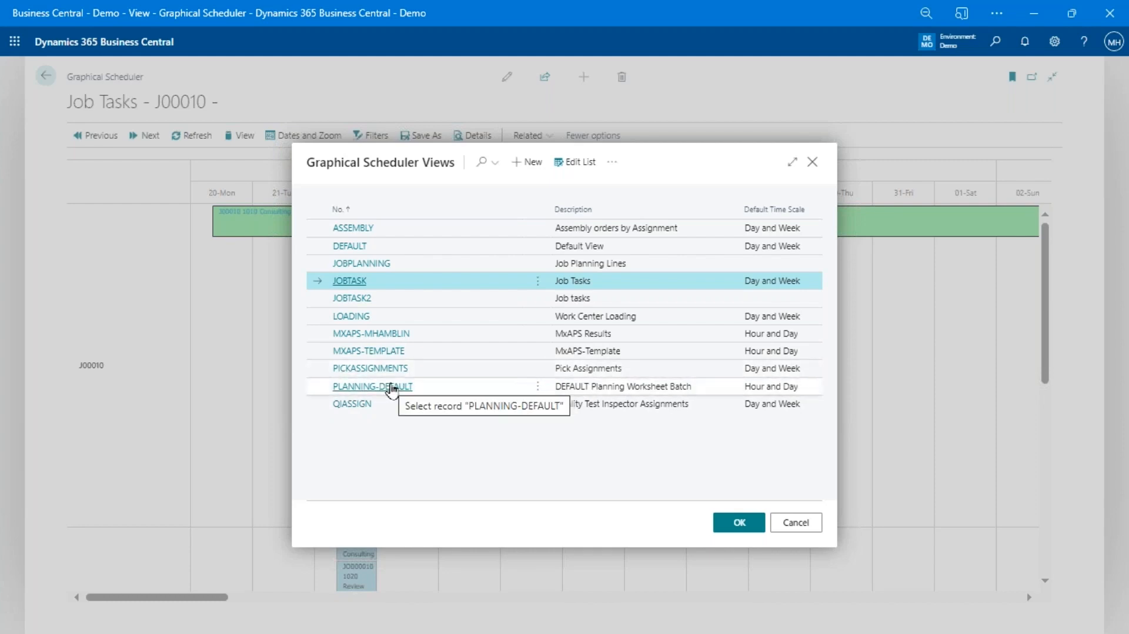
pyautogui.click(534, 393)
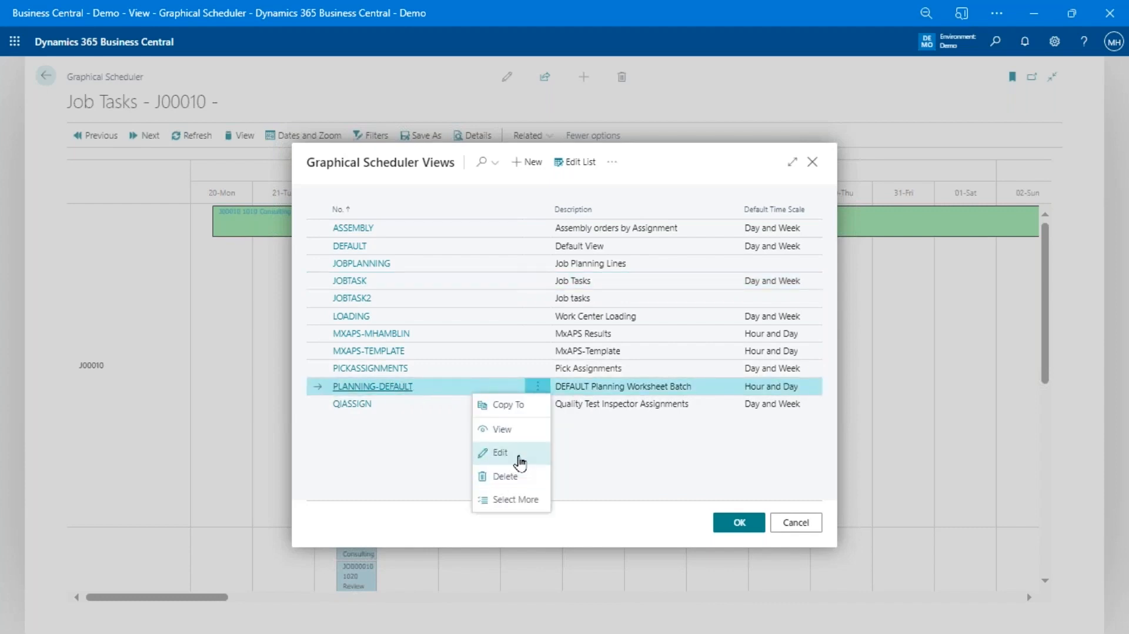
pyautogui.click(516, 455)
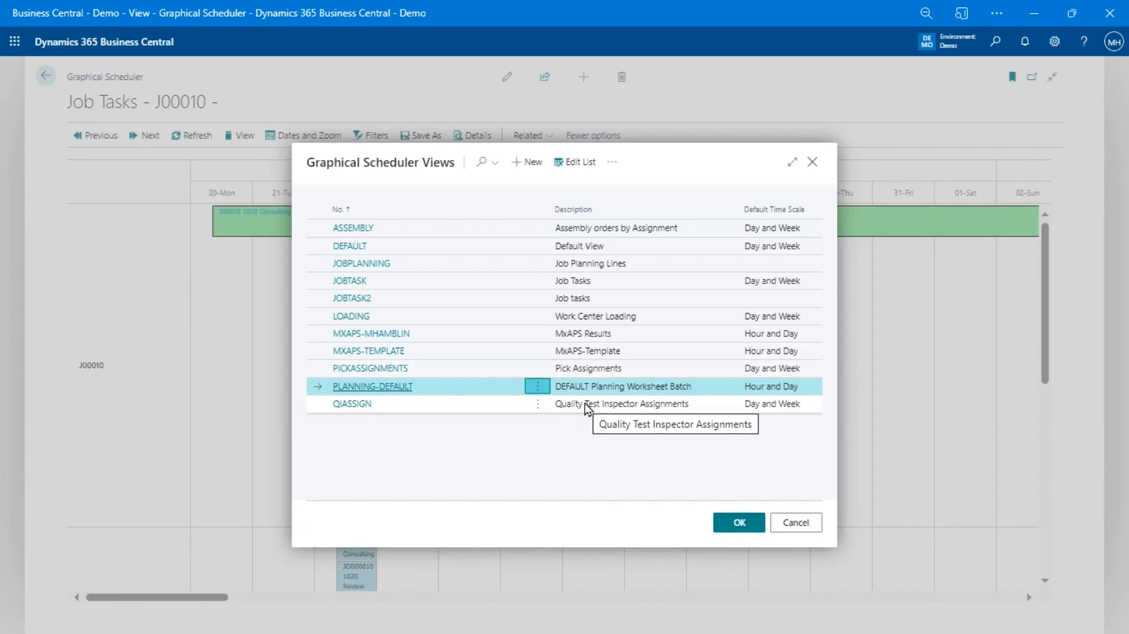
pyautogui.click(793, 528)
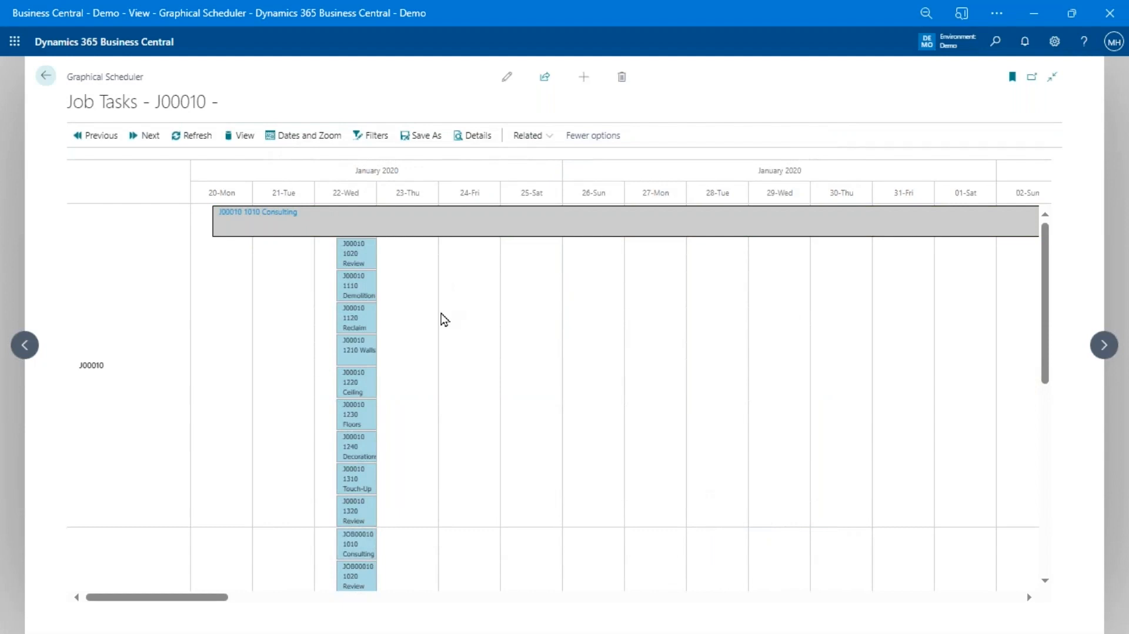
pyautogui.click(45, 75)
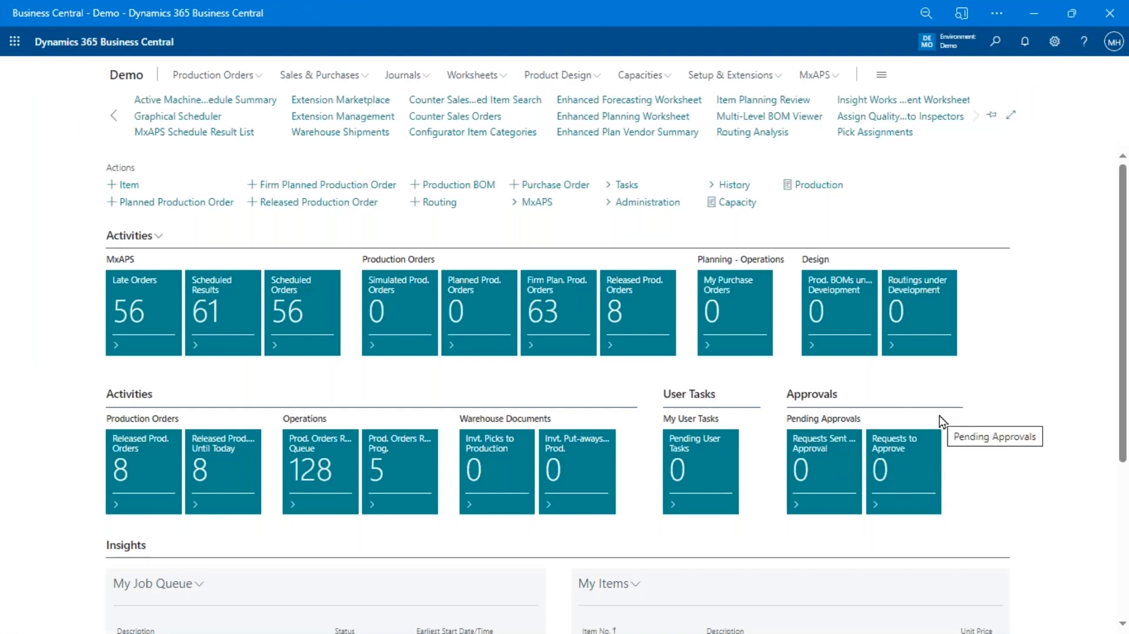
# In Pick Assignments, move the wider unassigned pick from 25 October 2023 to the first employee's row on 26 October, and check its estimated pick time
pyautogui.click(895, 136)
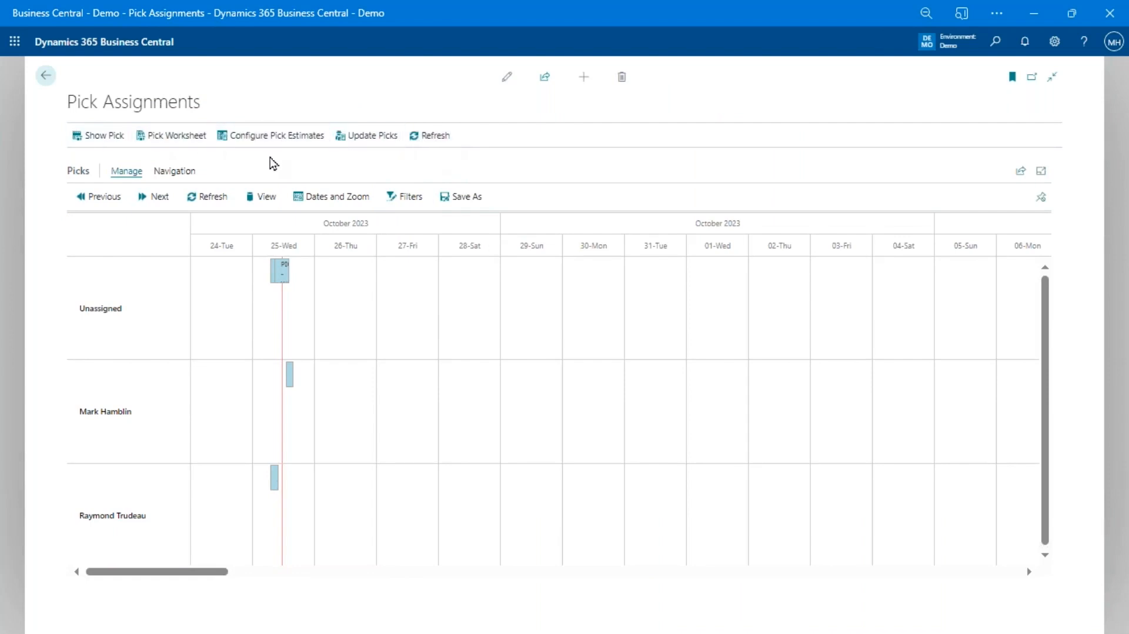
pyautogui.click(283, 281)
pyautogui.moveTo(292, 272); pyautogui.dragTo(322, 388)
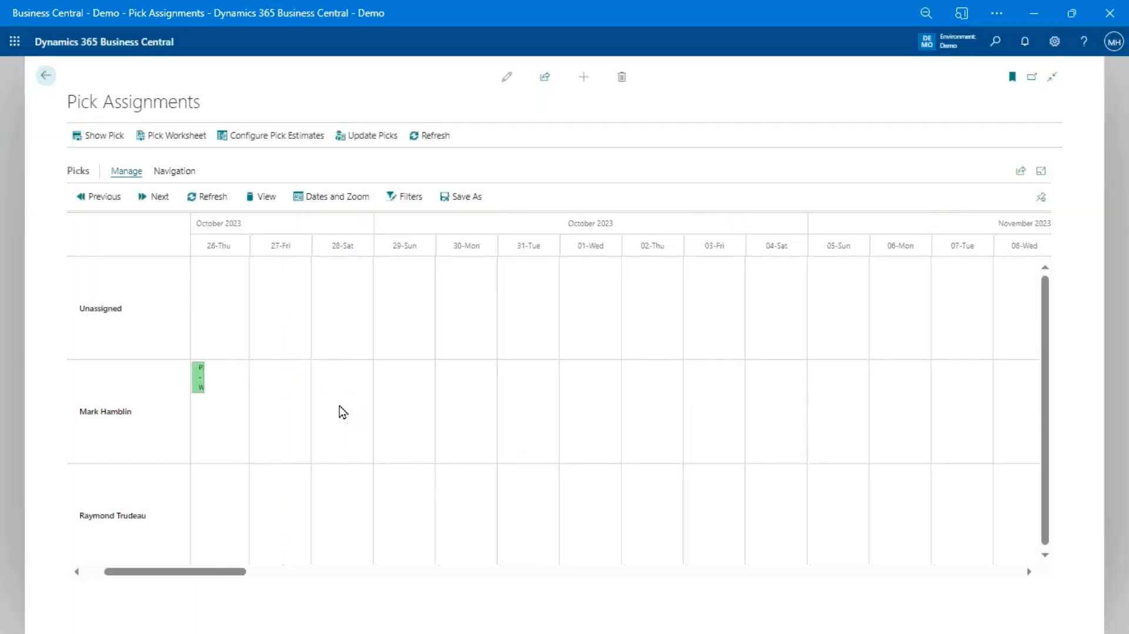
pyautogui.moveTo(205, 574); pyautogui.dragTo(148, 579)
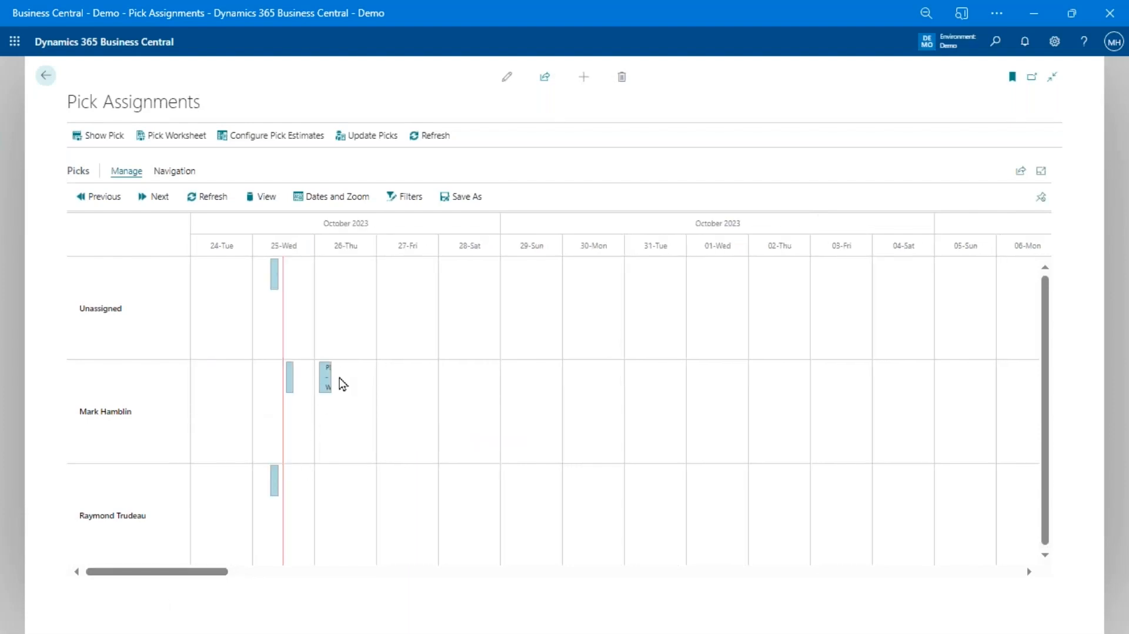
pyautogui.moveTo(324, 388)
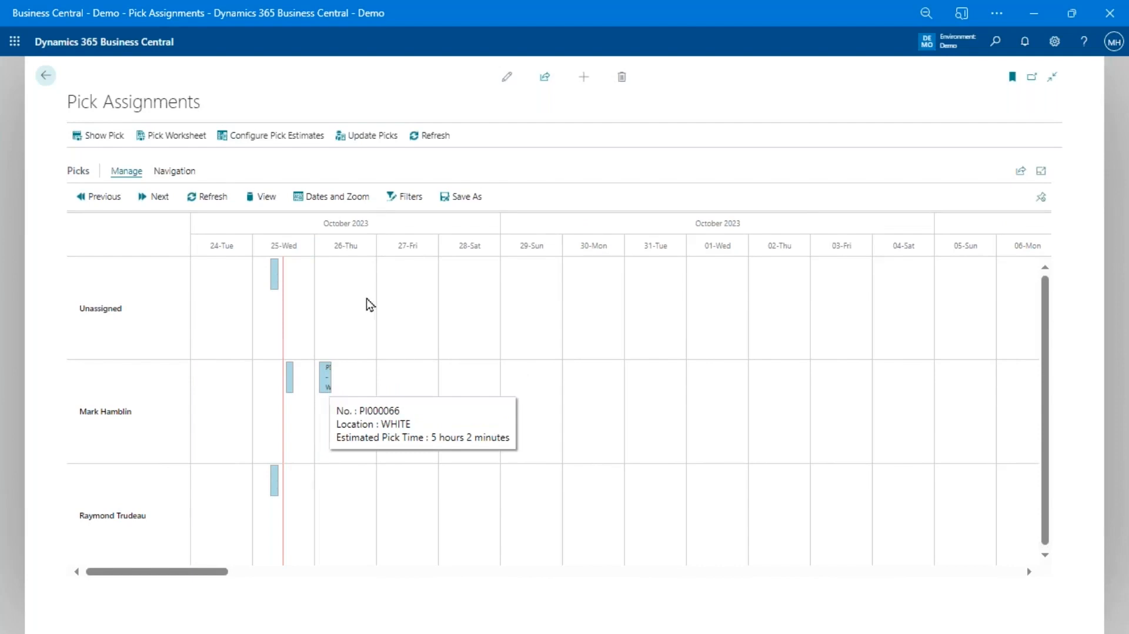
# Open the pick estimates configuration, examine the Type options available for a new line, and return to Pick Assignments
pyautogui.click(295, 147)
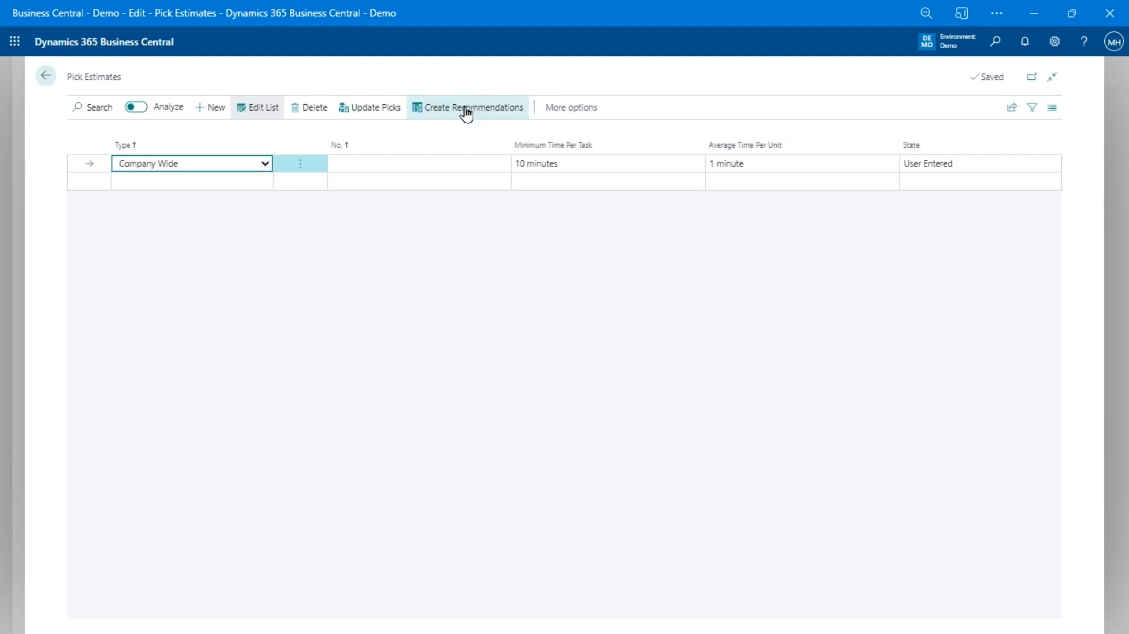
pyautogui.click(227, 182)
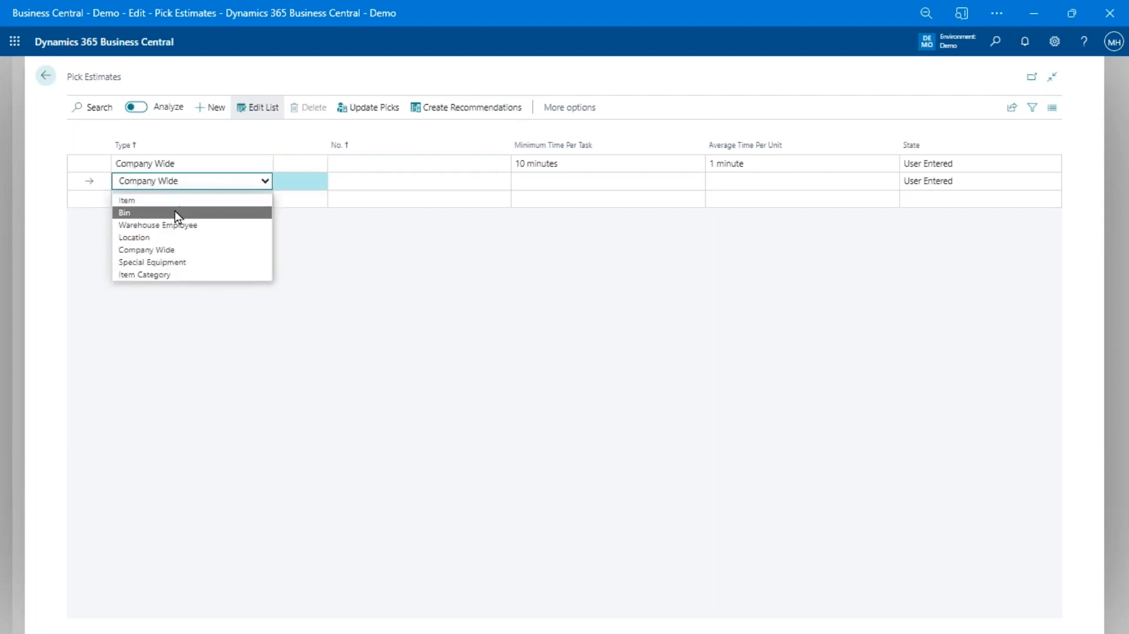
pyautogui.click(383, 260)
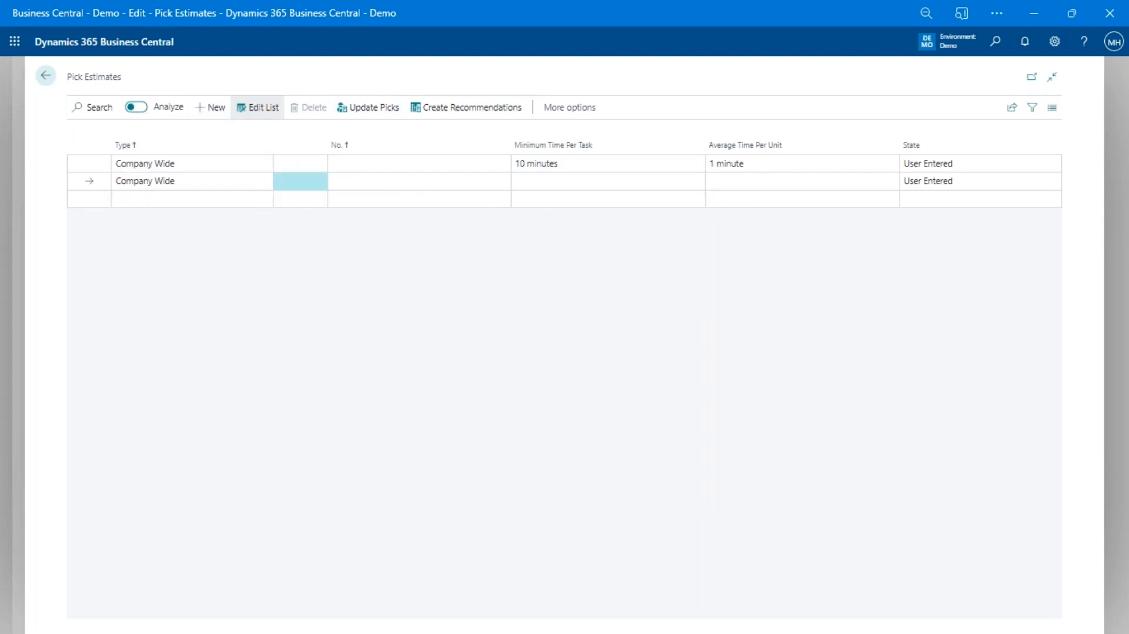
pyautogui.click(46, 77)
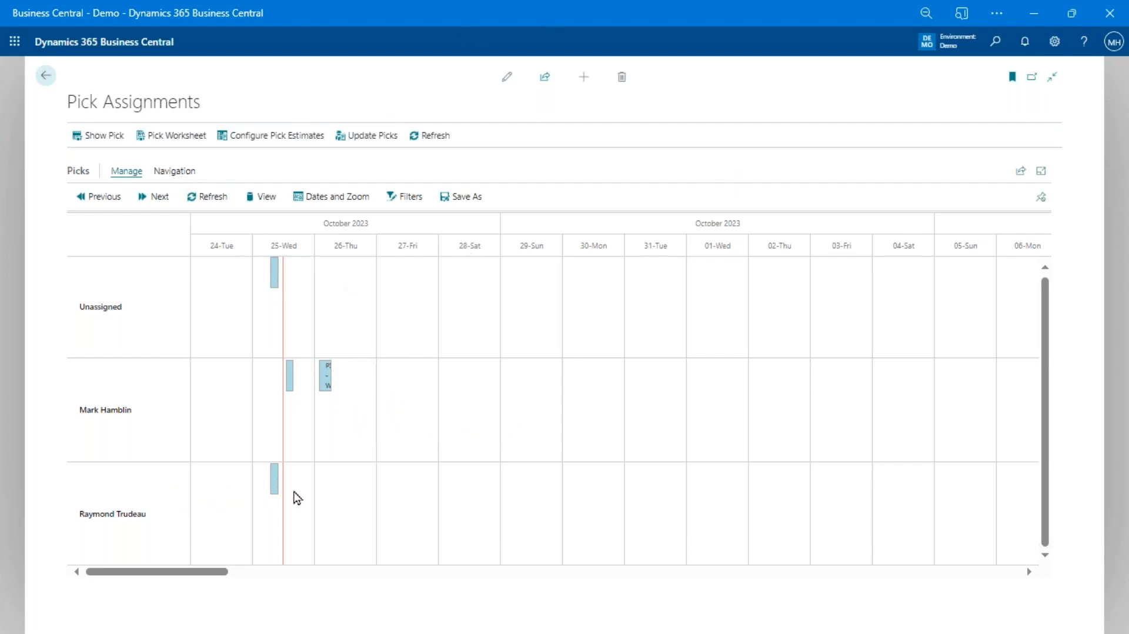
# View the warehouse pick details of the 26 October pick, cancel out of them and return to the home page
pyautogui.click(327, 388)
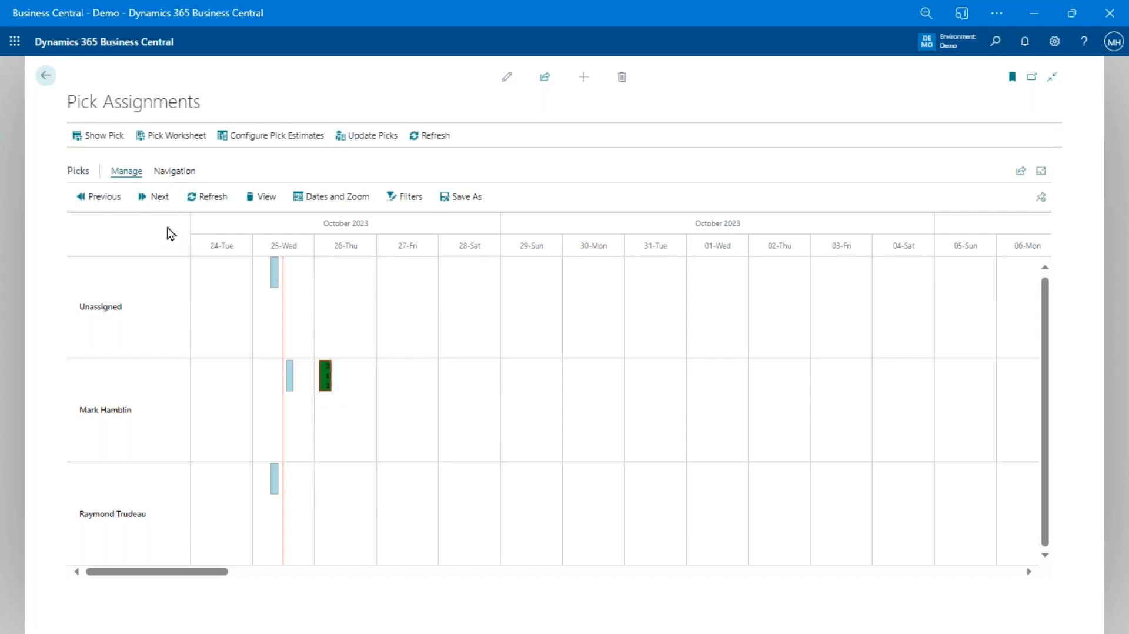
pyautogui.click(175, 172)
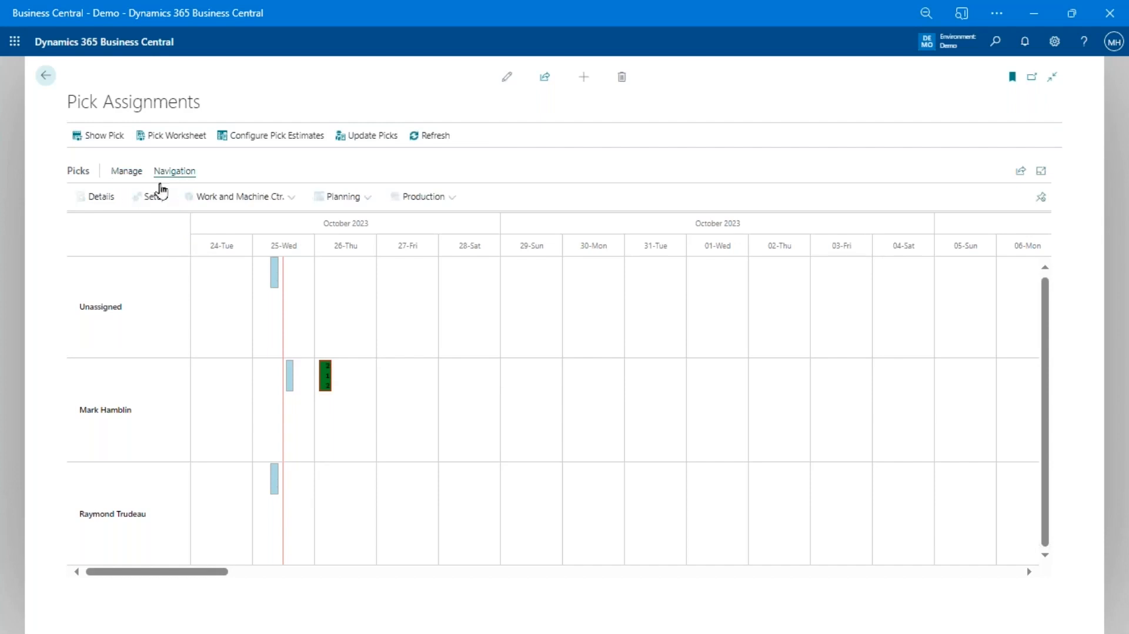
pyautogui.click(110, 205)
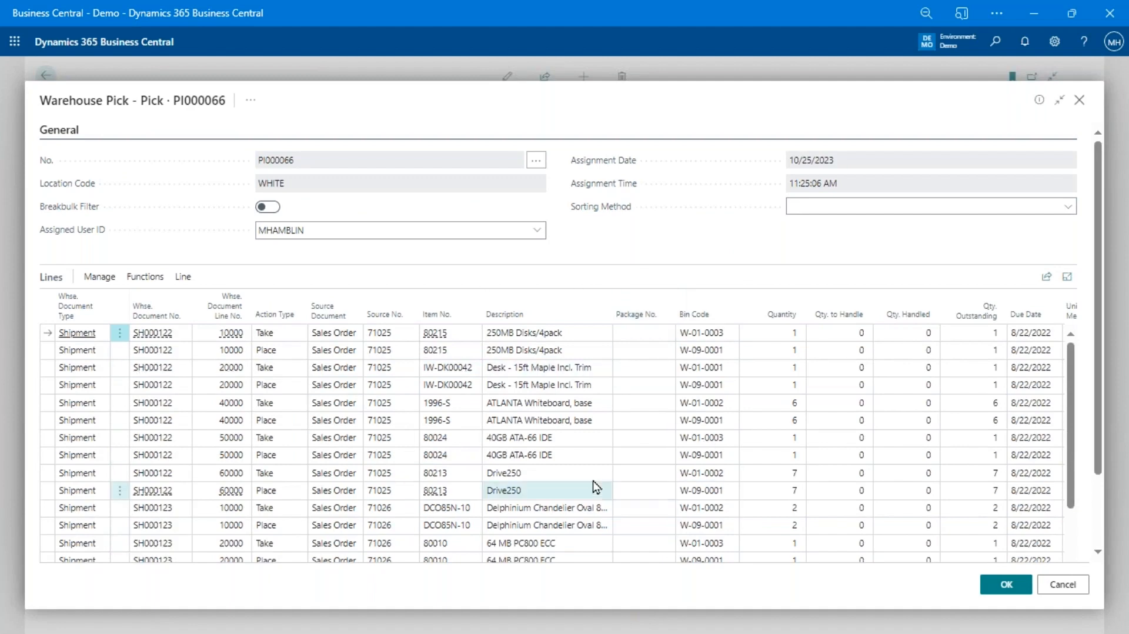
pyautogui.click(1061, 584)
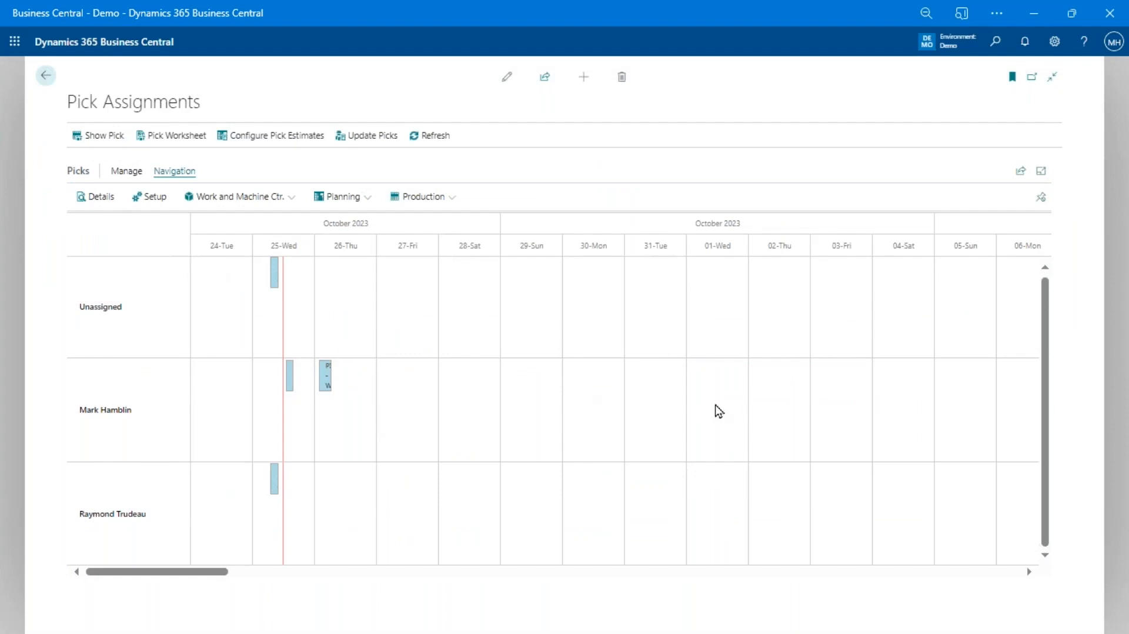
pyautogui.click(45, 75)
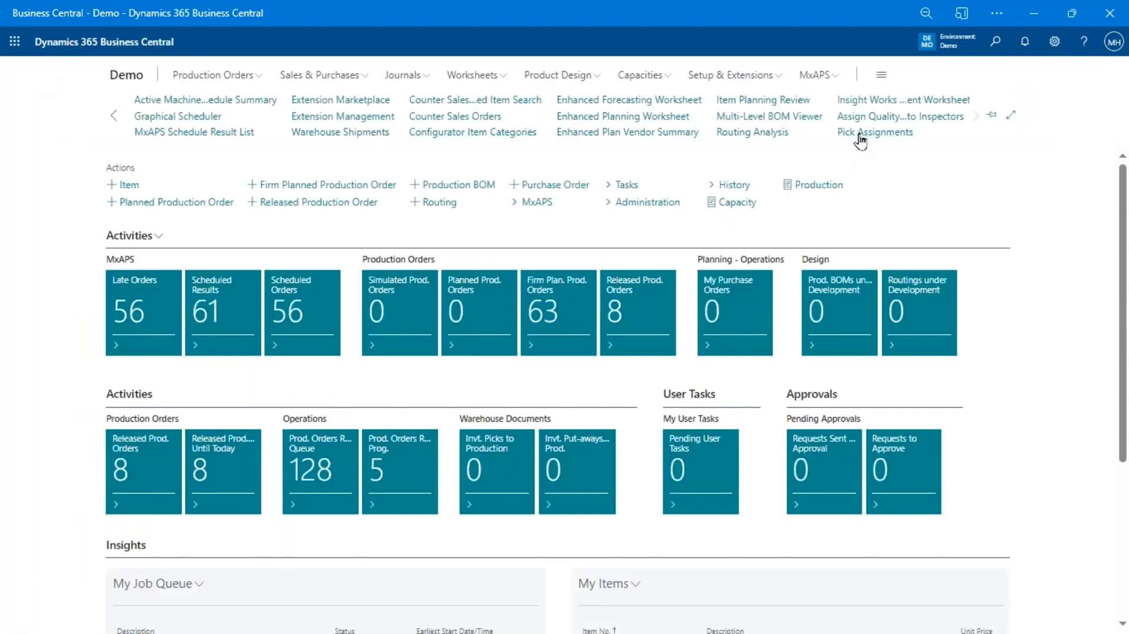
pyautogui.click(860, 133)
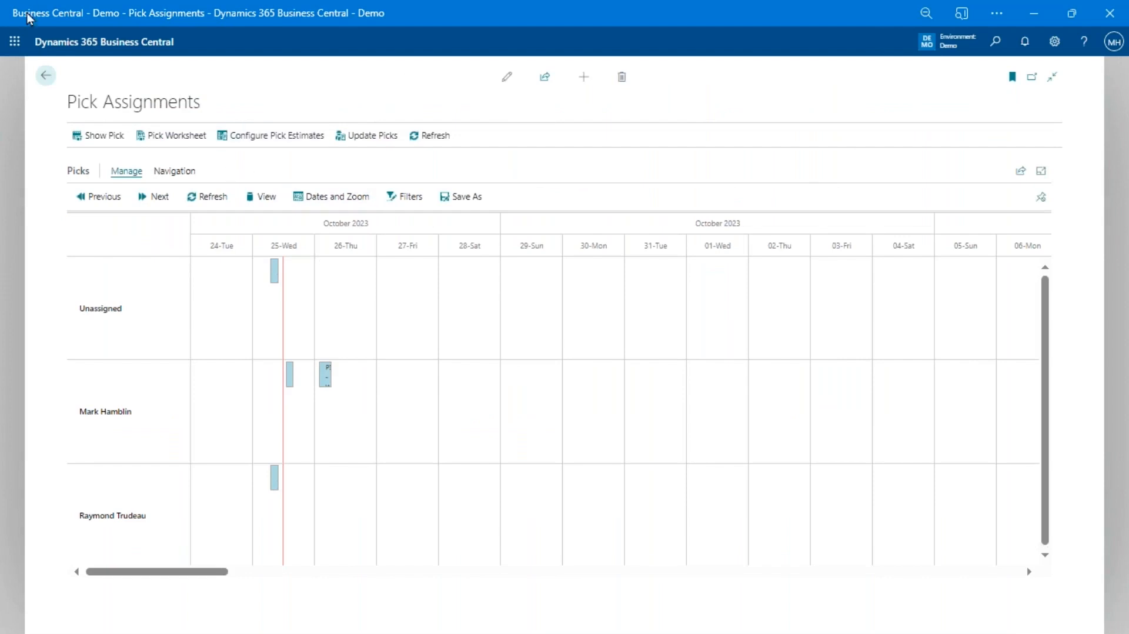
pyautogui.click(45, 76)
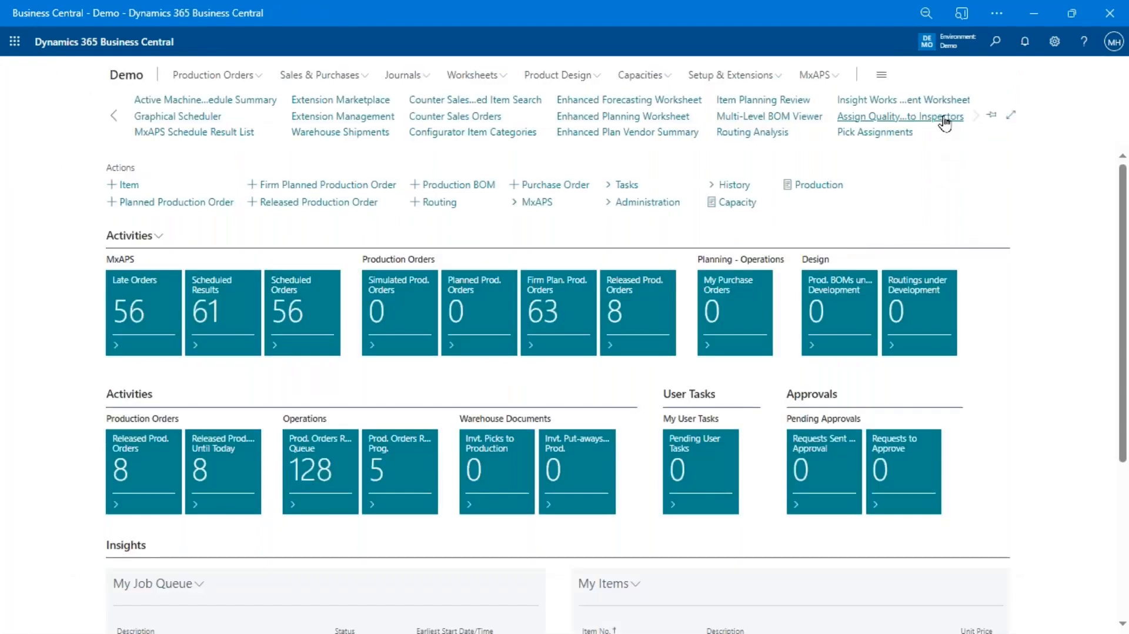
# Open Assign Quality Inspection Tests to Inspectors and examine the tests assigned to TEAMMEMBER1
pyautogui.click(944, 118)
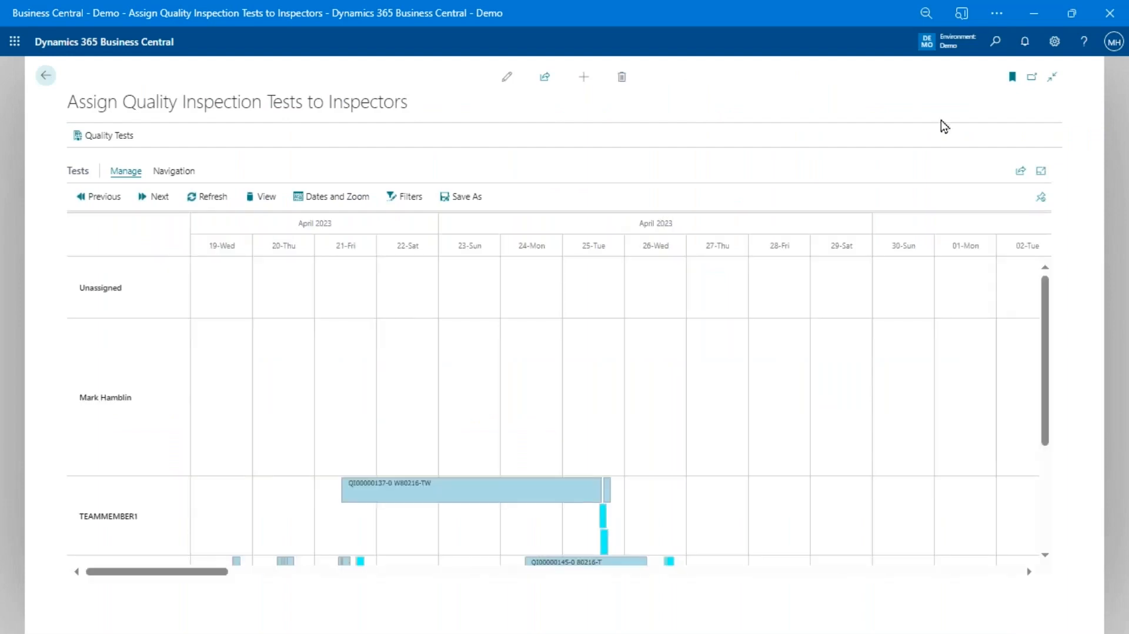
pyautogui.scroll(-3, 638, 443)
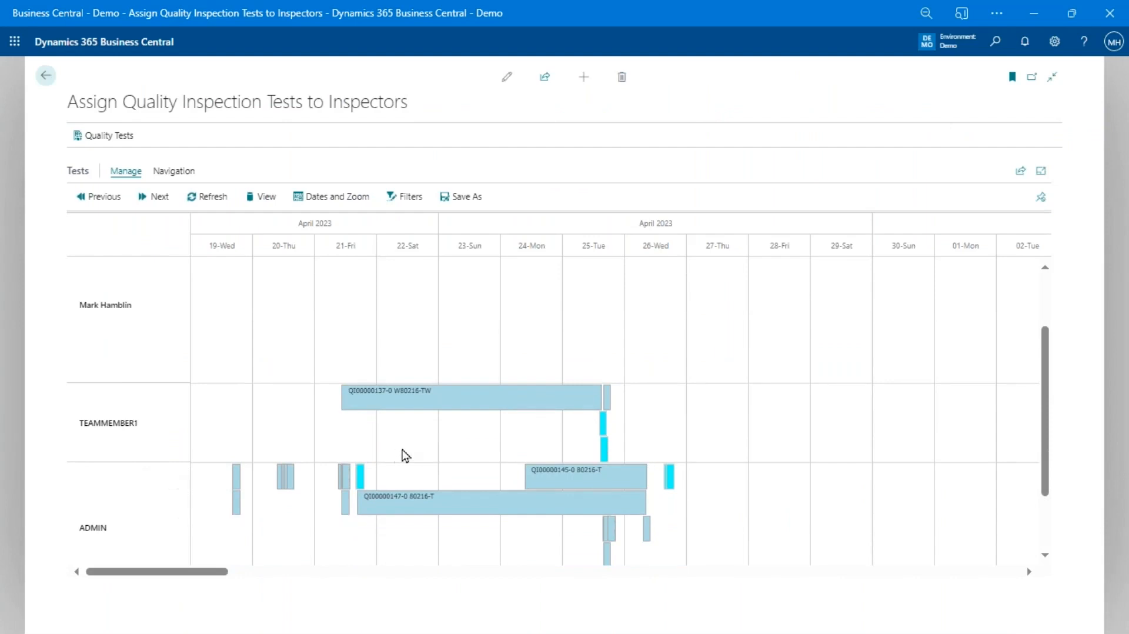
pyautogui.scroll(-1, 397, 304)
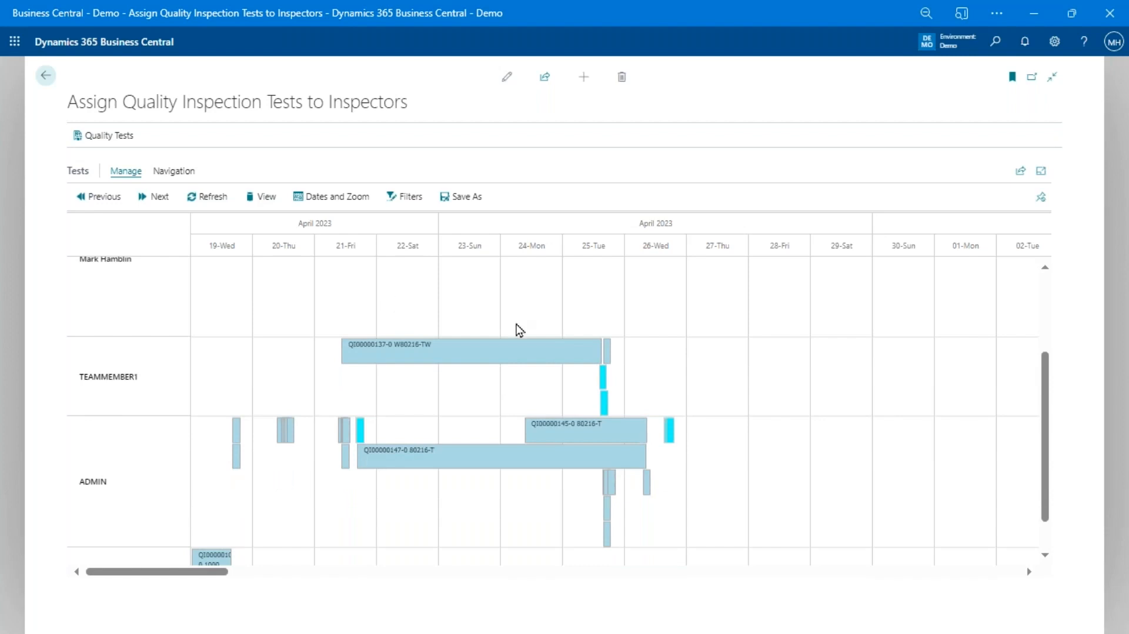
pyautogui.click(463, 354)
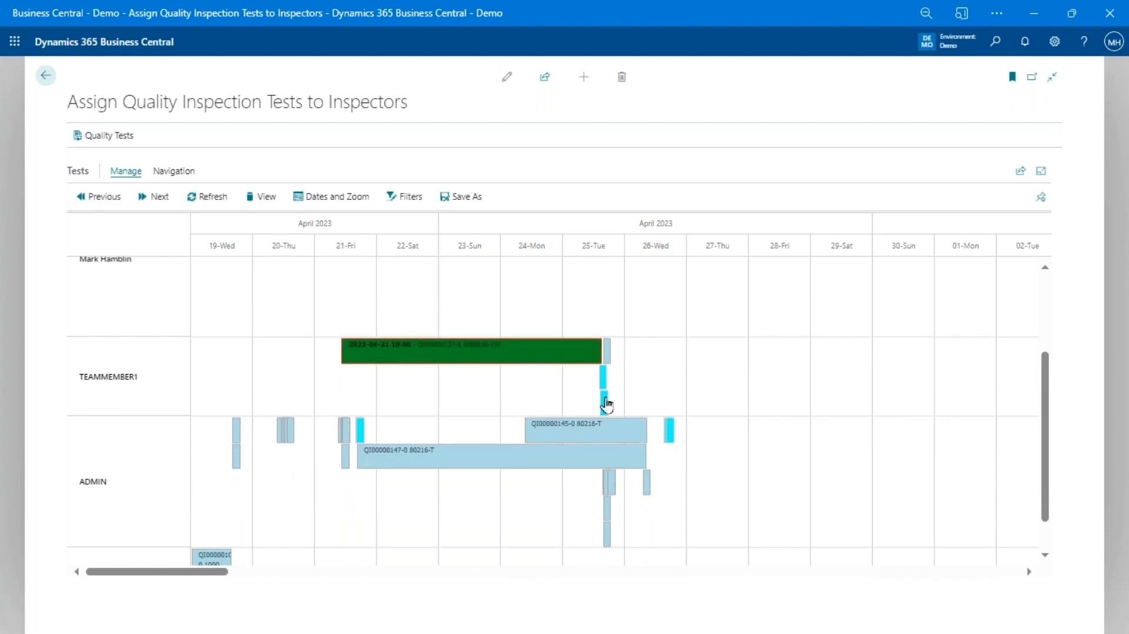
pyautogui.moveTo(605, 396)
pyautogui.click(604, 388)
pyautogui.moveTo(605, 406)
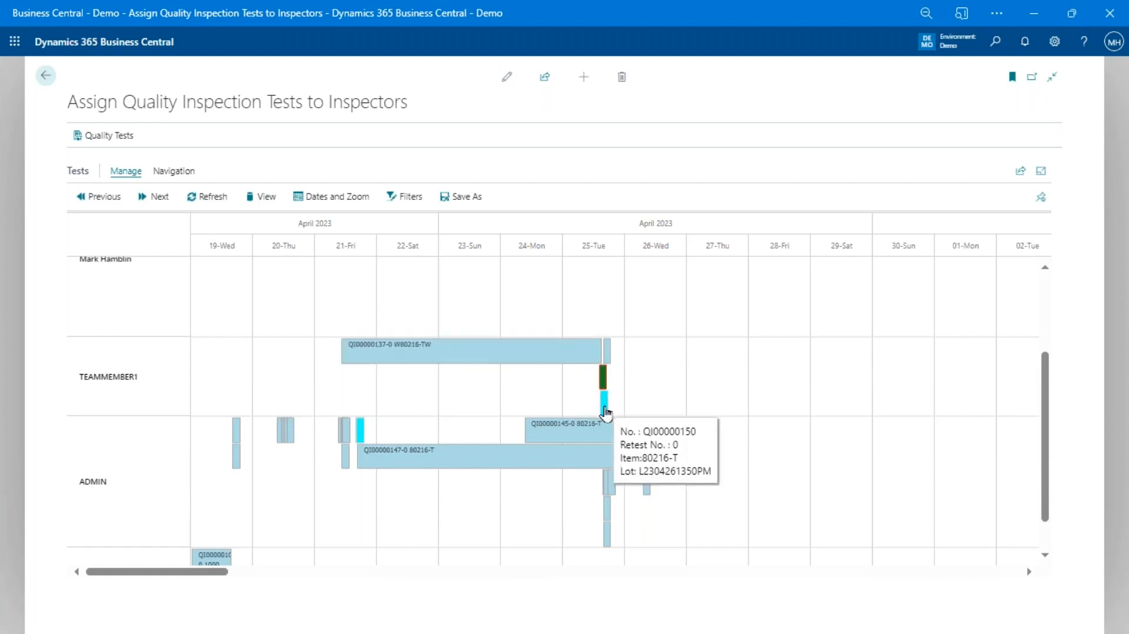
# Examine the quality tests assigned to the ADMIN inspector, including the long 80216-T tests, and check the TIM row below
pyautogui.moveTo(361, 445)
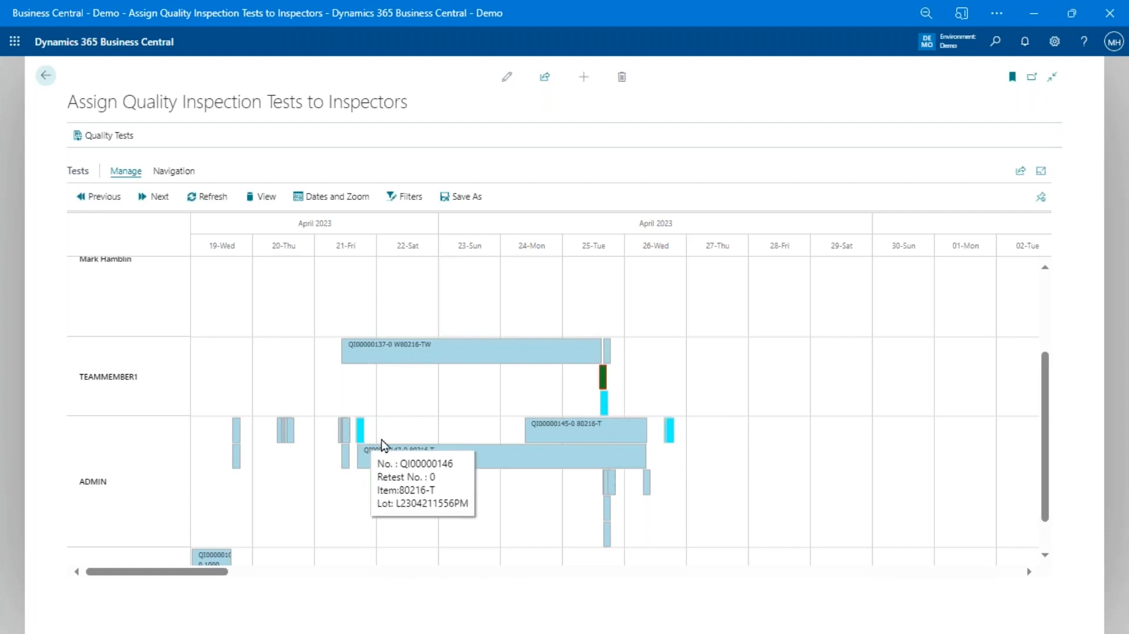
pyautogui.moveTo(668, 432)
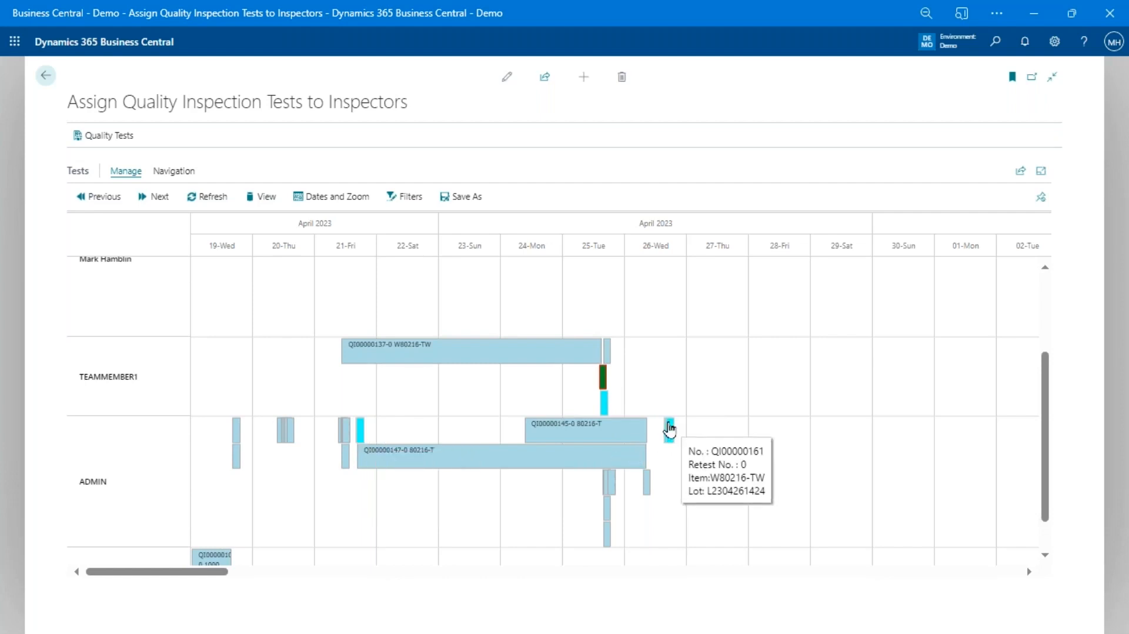
pyautogui.click(585, 438)
pyautogui.click(567, 461)
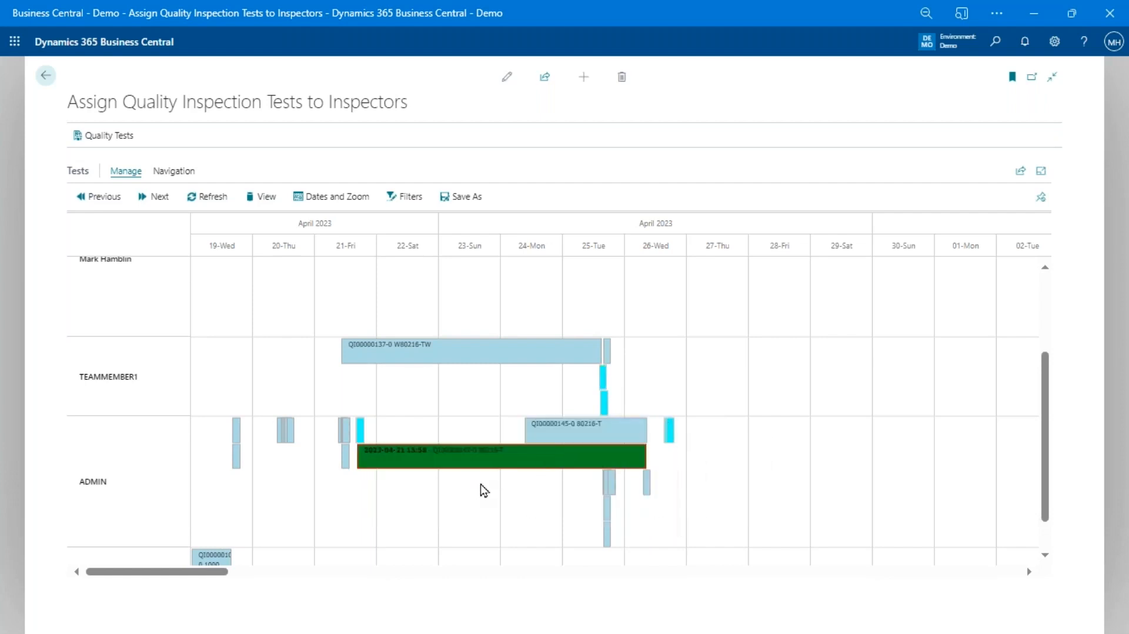
pyautogui.moveTo(494, 361)
pyautogui.scroll(-1, 404, 495)
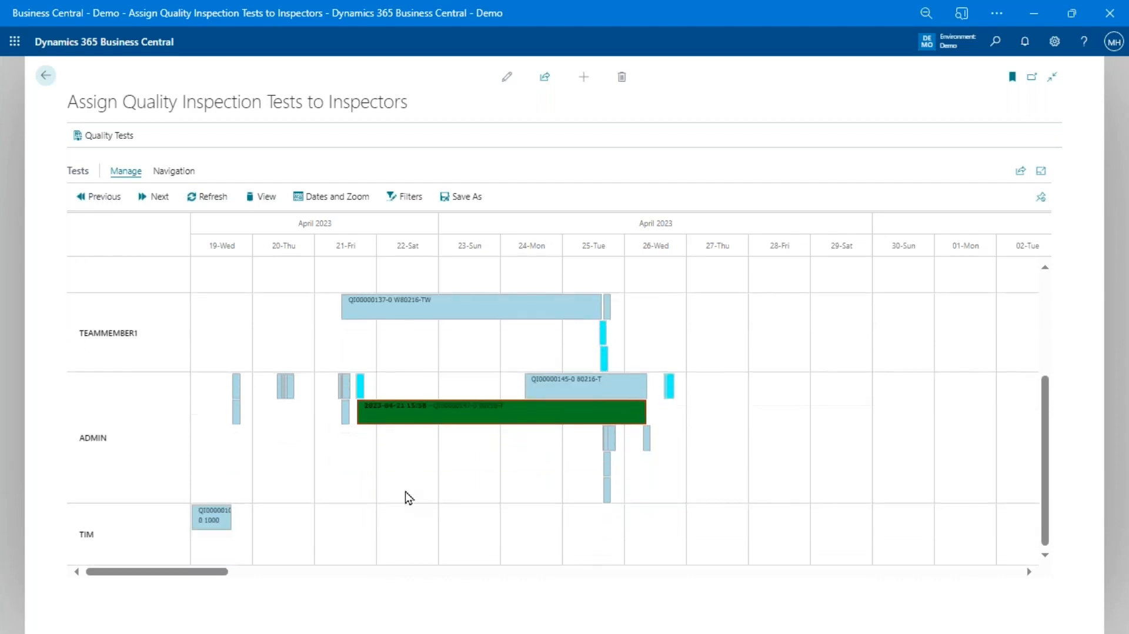
# Try to reassign TEAMMEMBER1's long W80216-TW test to the inspector in the row above, declining further details
pyautogui.moveTo(468, 323)
pyautogui.scroll(3, 442, 394)
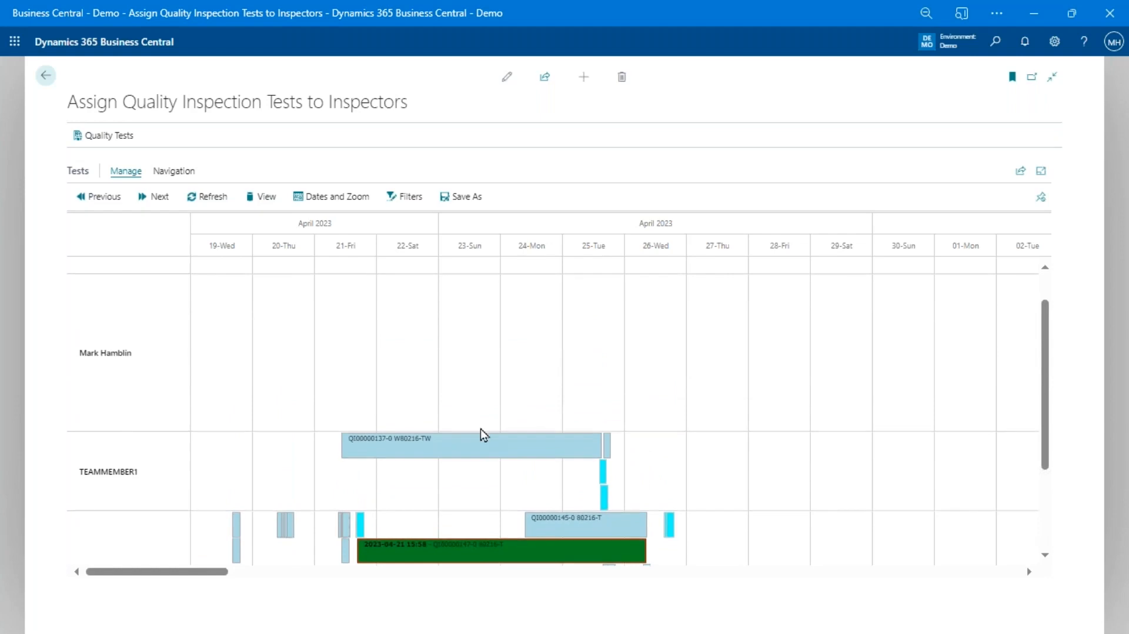
pyautogui.moveTo(468, 461)
pyautogui.moveTo(469, 462); pyautogui.dragTo(471, 416)
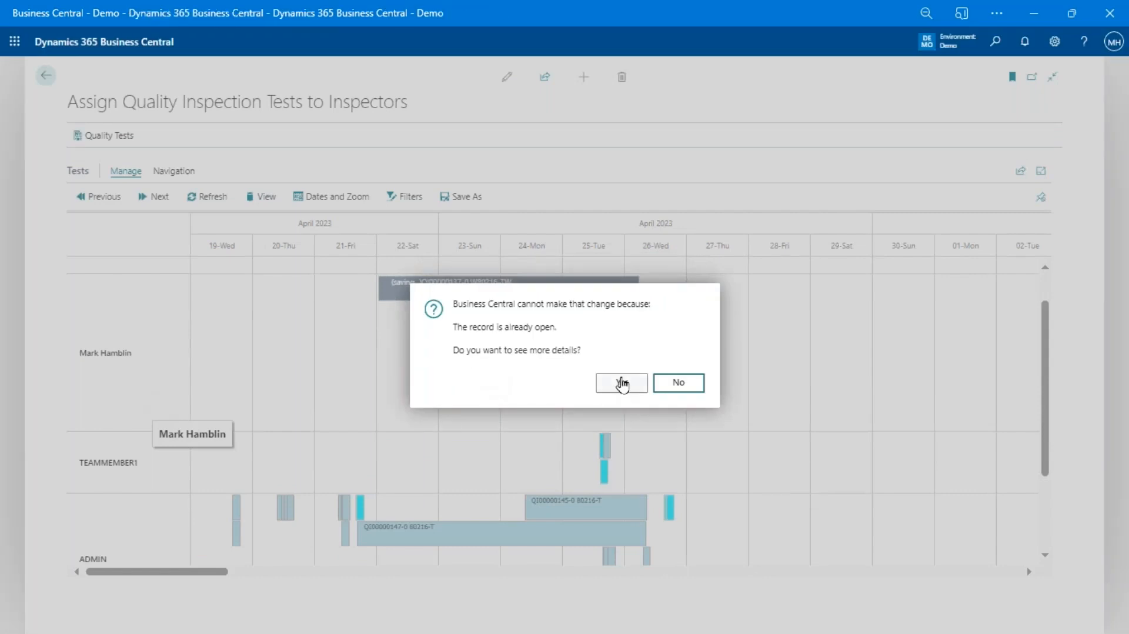
pyautogui.click(676, 387)
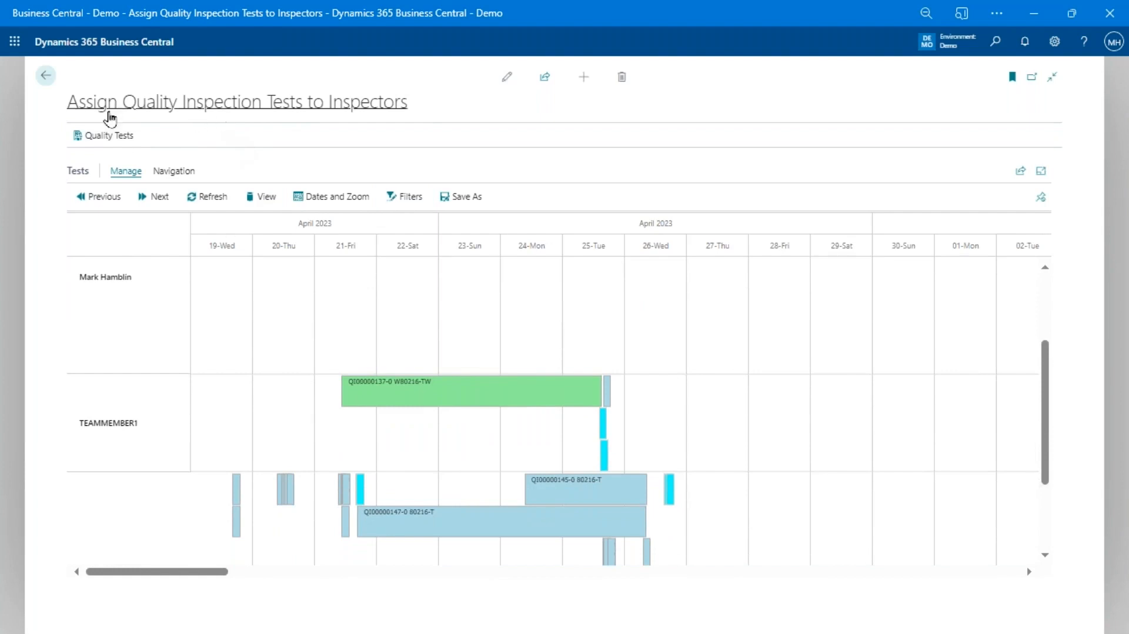
# Open the Graphical Scheduler's default view and examine the 4000 WATT LASER capacity load on 10 April 2020
pyautogui.click(45, 76)
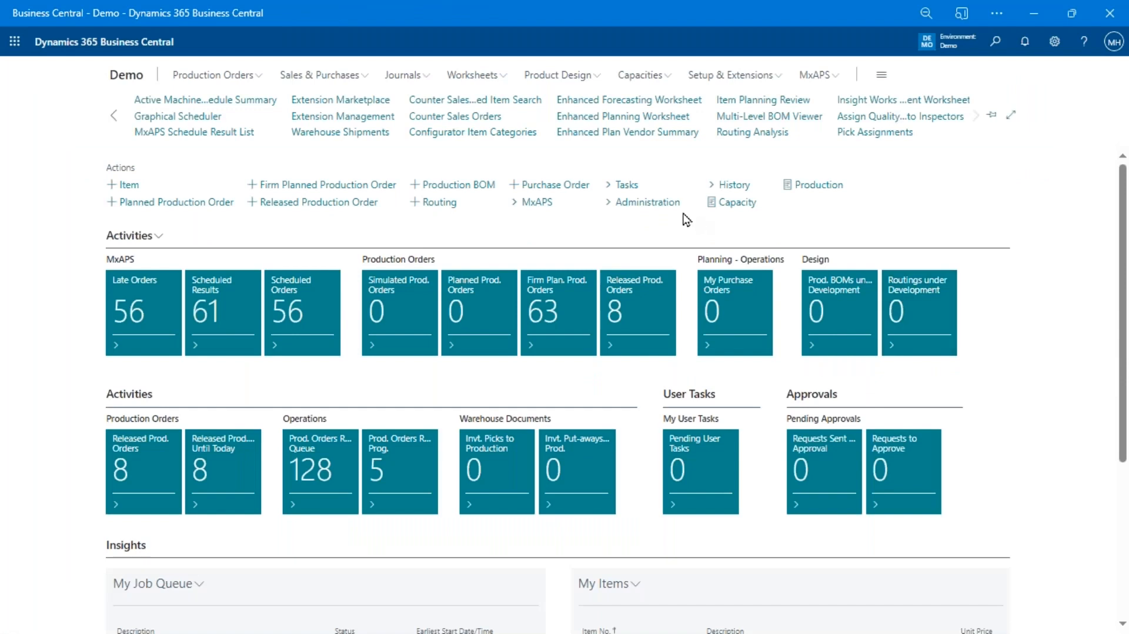
pyautogui.click(176, 119)
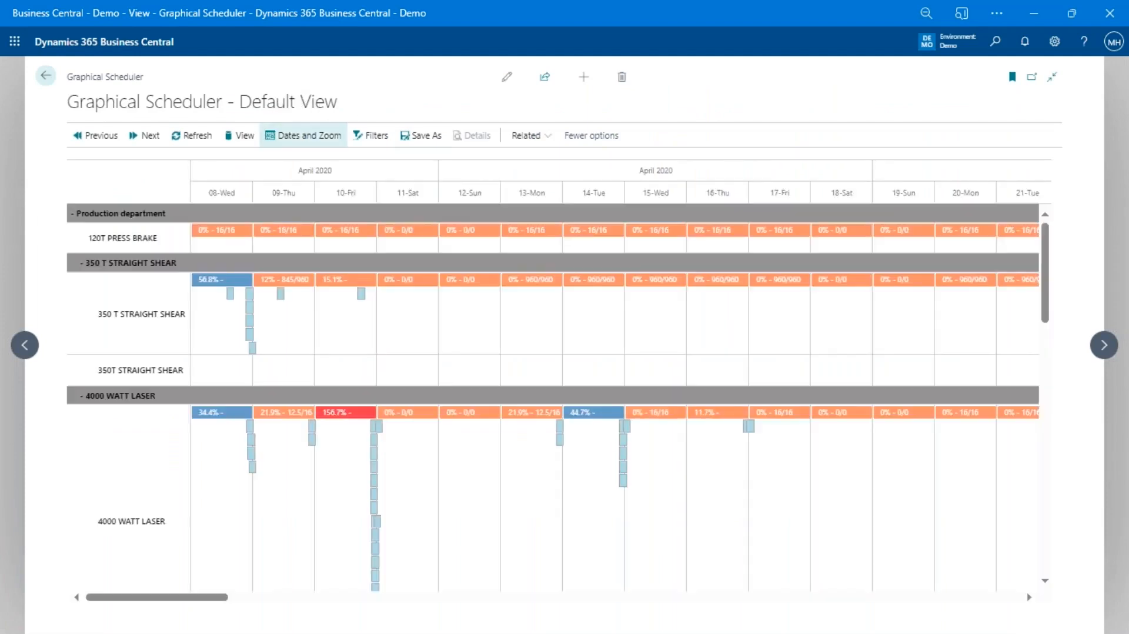
pyautogui.scroll(-2, 515, 373)
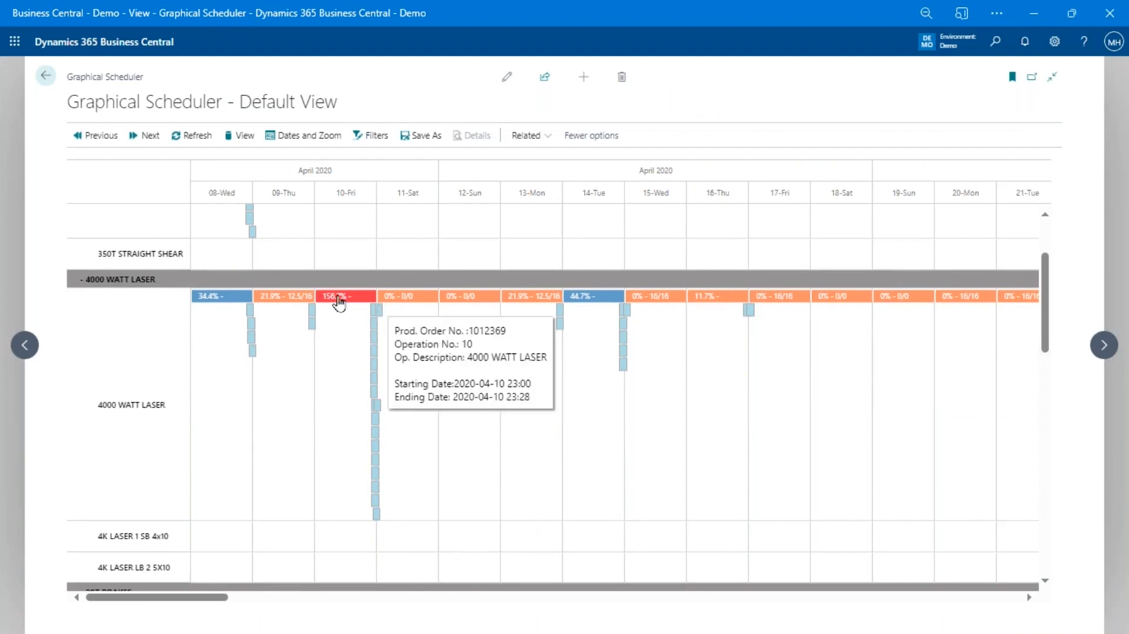
# Select production order 1012365's operation at the end of the 10 April 4000 WATT LASER stack and trace its link to 90T BRAKES
pyautogui.moveTo(338, 302)
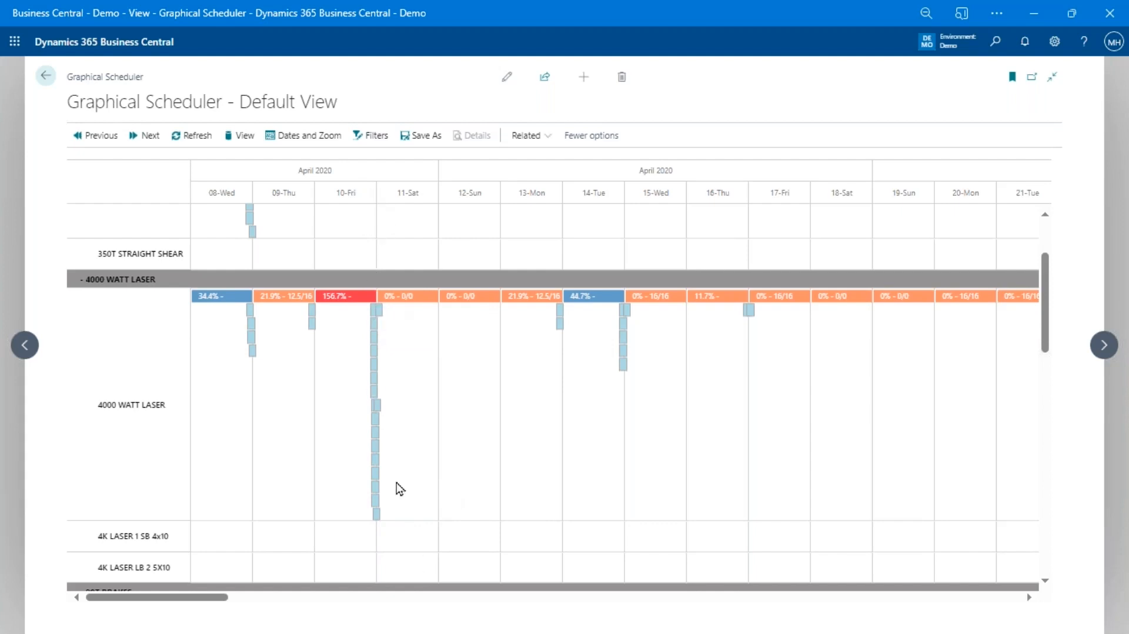
pyautogui.moveTo(376, 497)
pyautogui.click(376, 522)
pyautogui.scroll(-3, 411, 517)
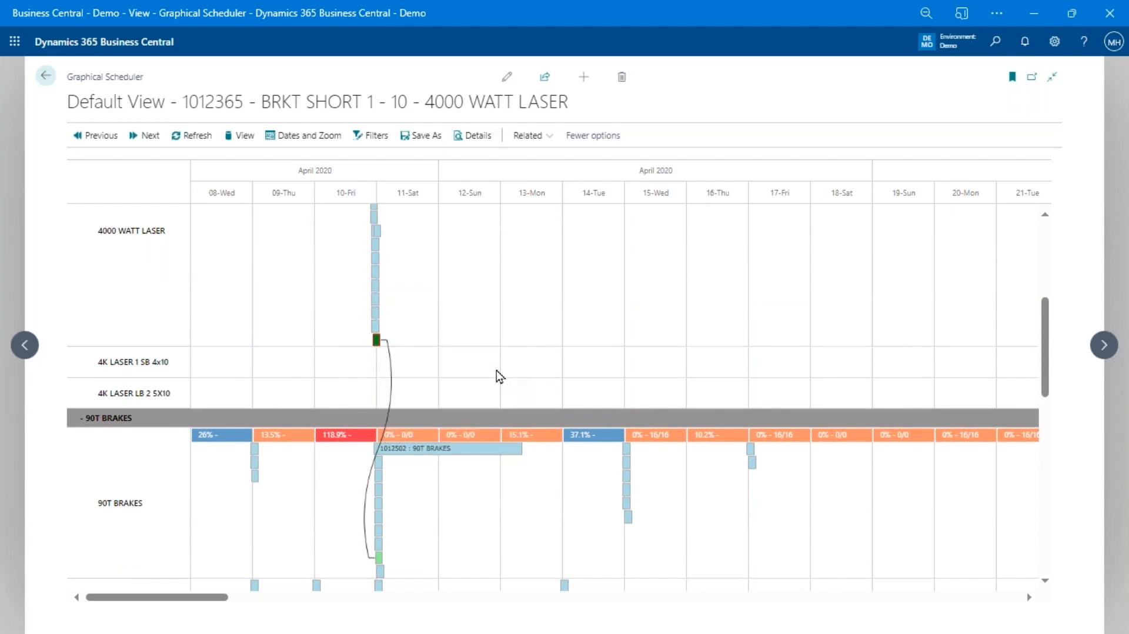
pyautogui.scroll(2, 389, 282)
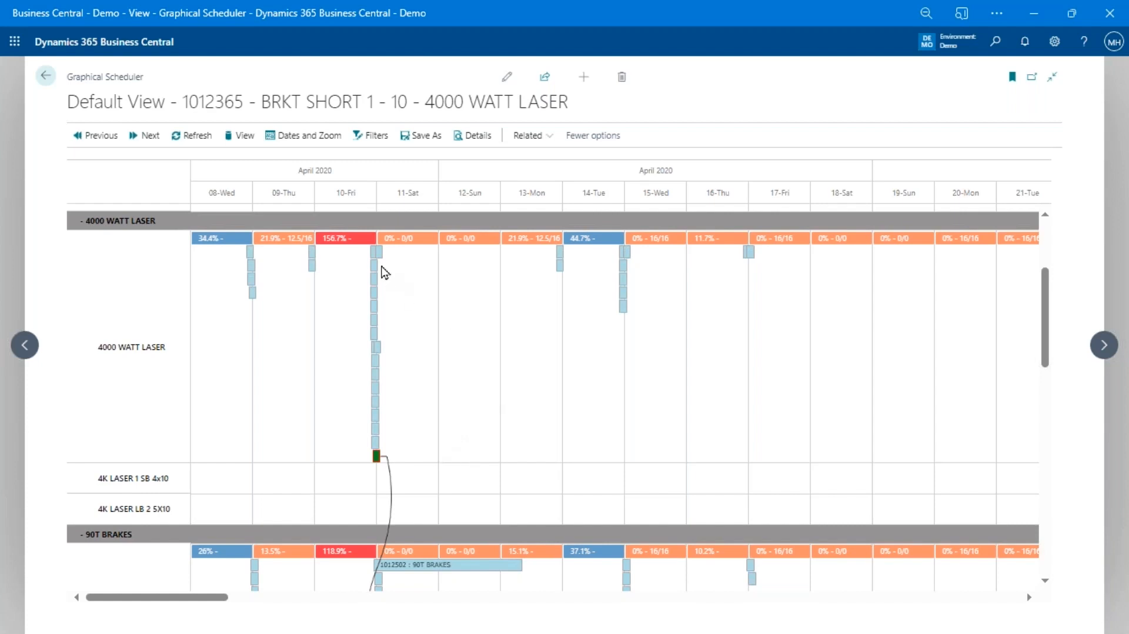
# Change the scheduler's time scale to Hour and Day
pyautogui.moveTo(332, 251)
pyautogui.click(331, 143)
pyautogui.click(547, 410)
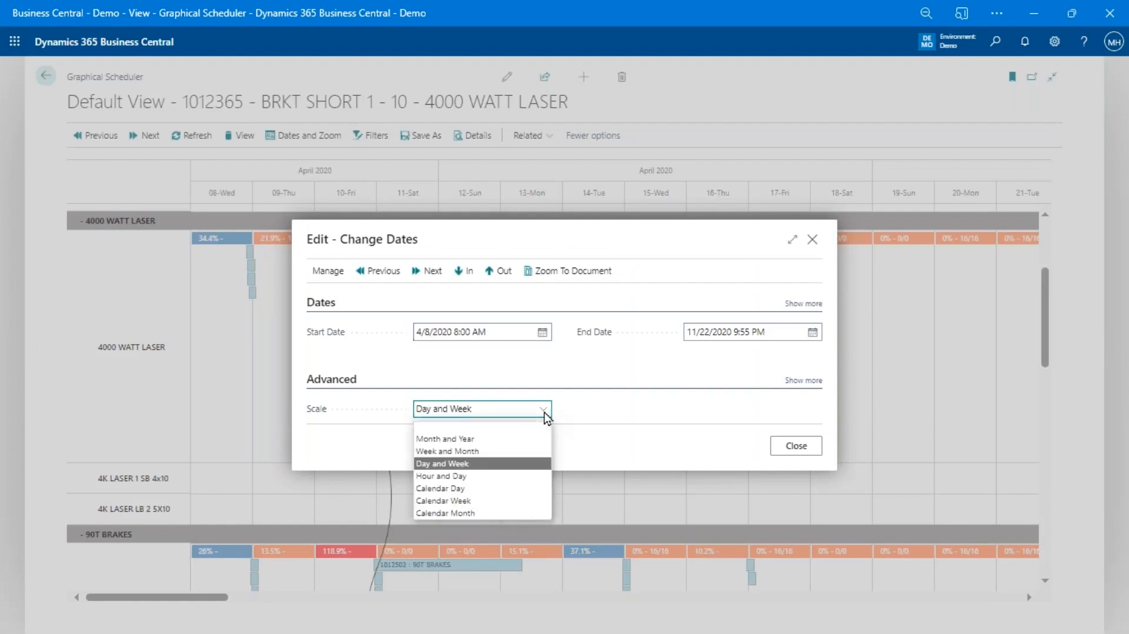
pyautogui.click(469, 475)
pyautogui.click(813, 453)
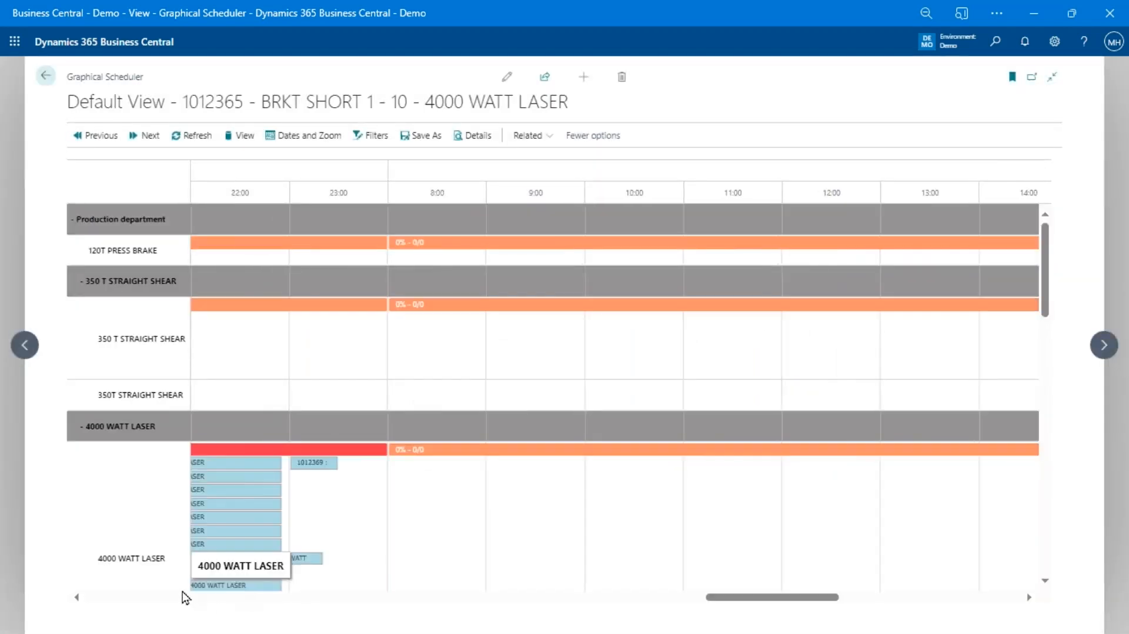
# Examine the overlapping 4000 WATT LASER operations scheduled for the evening of 10 April, including orders 1012348 and 1012355
pyautogui.click(211, 467)
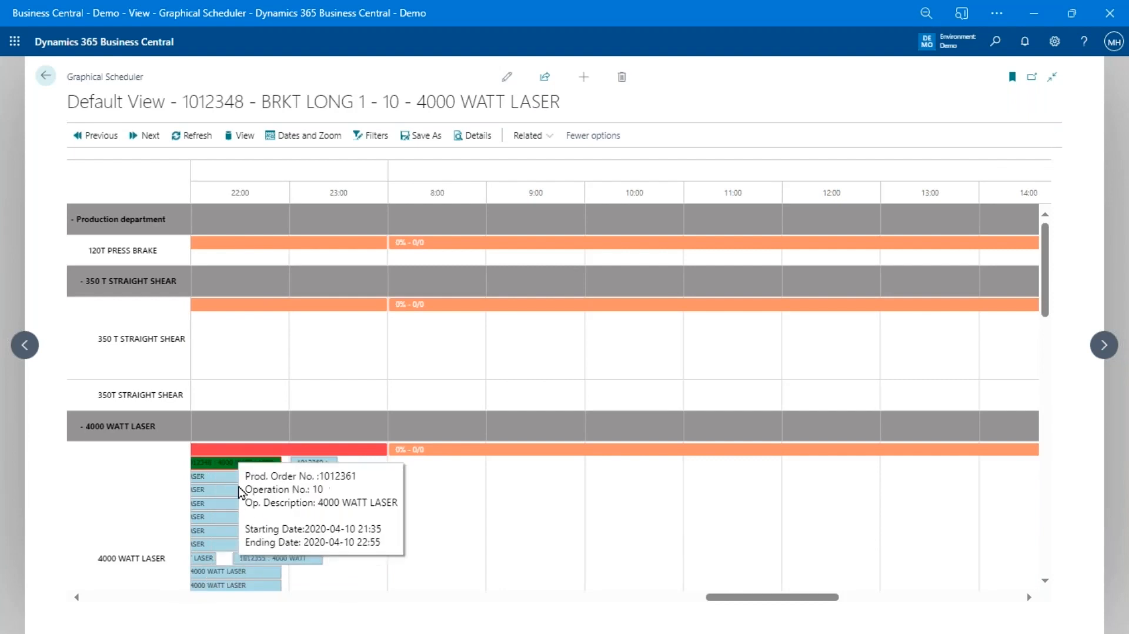
pyautogui.click(77, 597)
pyautogui.click(676, 560)
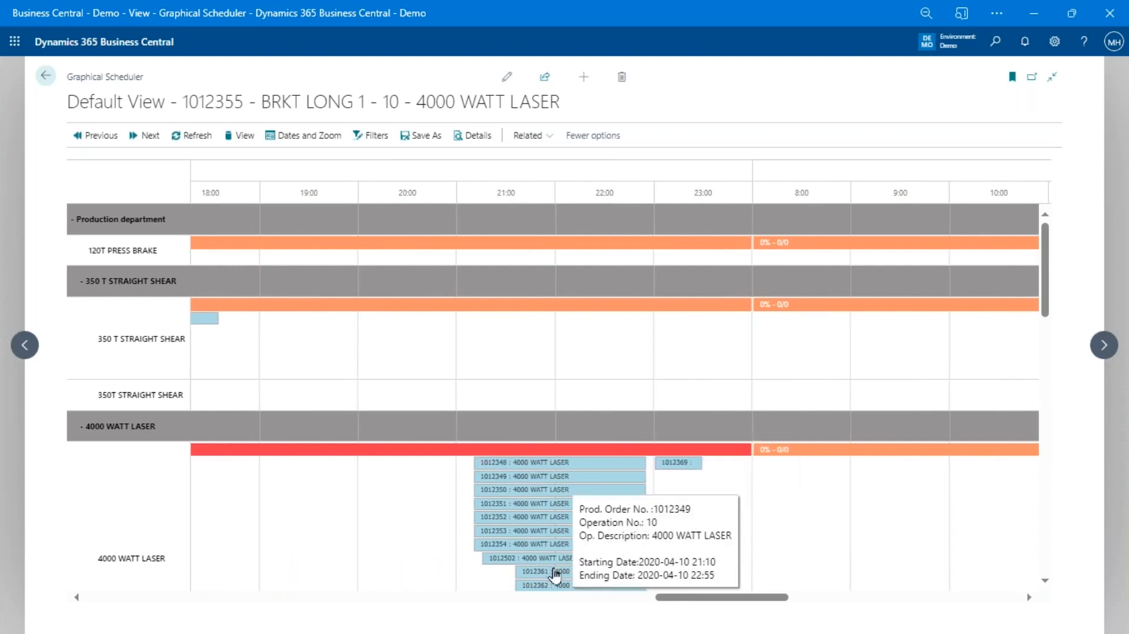
pyautogui.scroll(-3, 585, 555)
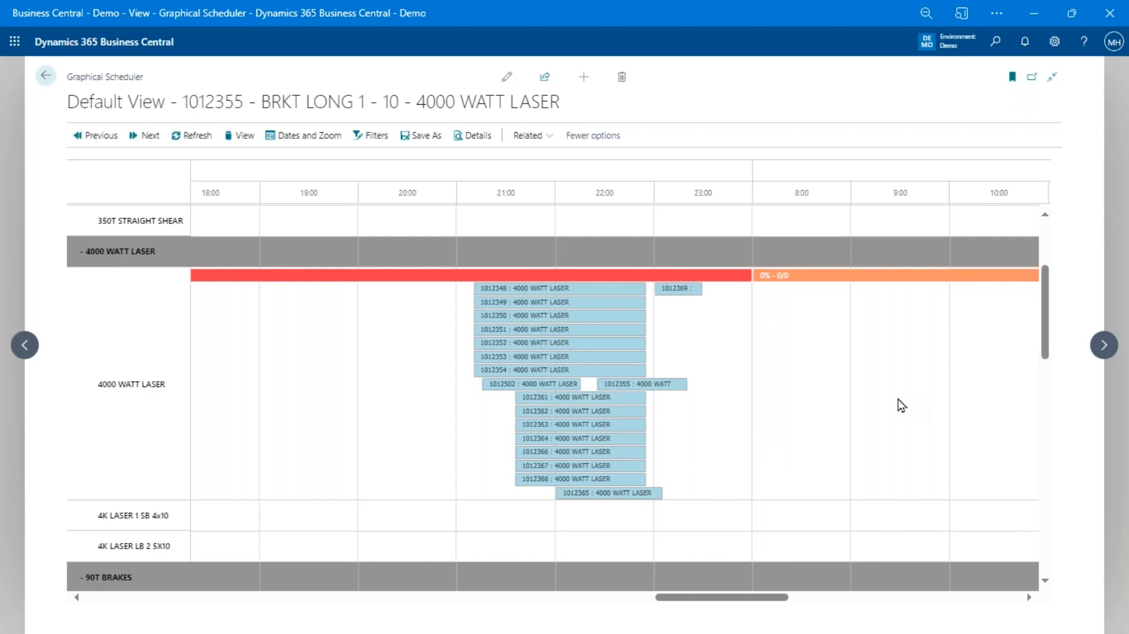
# Leave the scheduler for the role center and open Generate Production Schedule
pyautogui.click(45, 75)
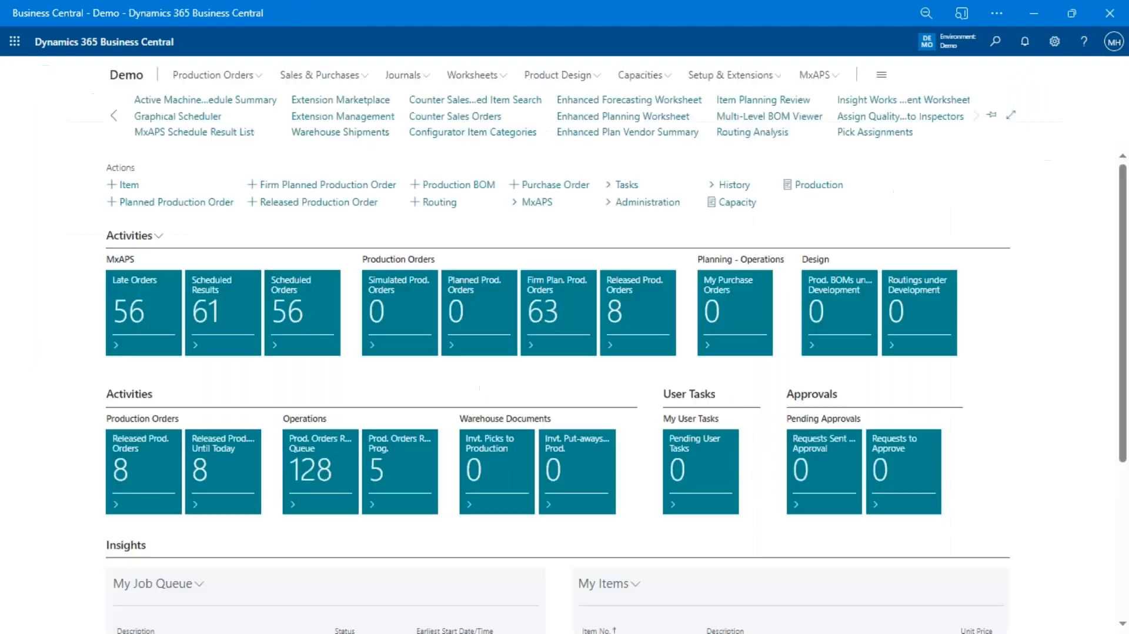
pyautogui.moveTo(835, 304)
pyautogui.click(114, 118)
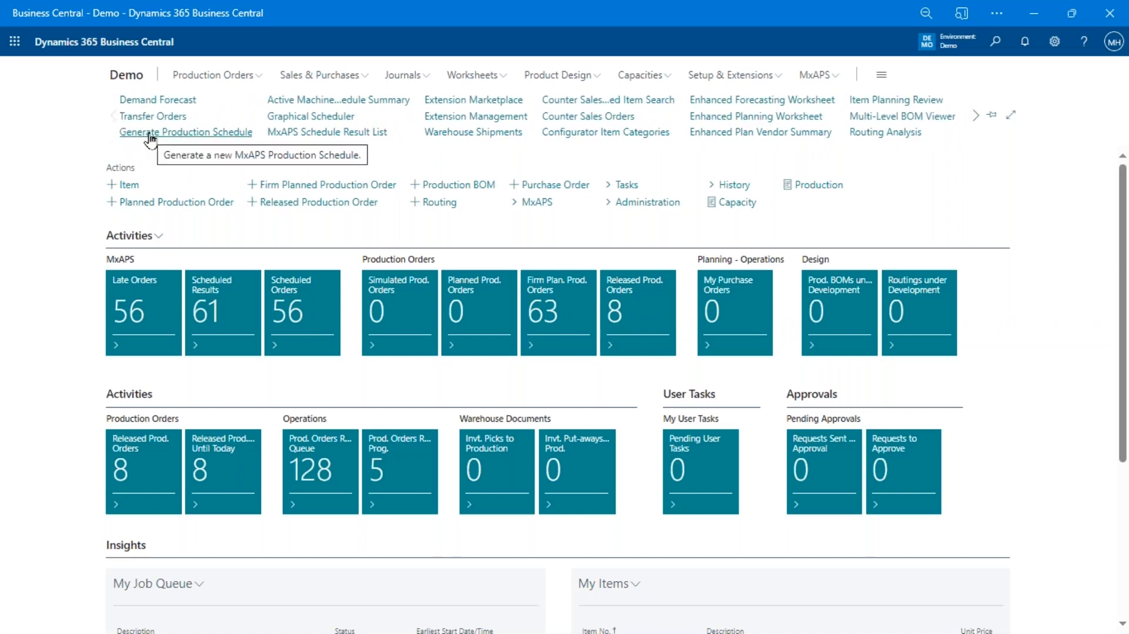
pyautogui.click(153, 135)
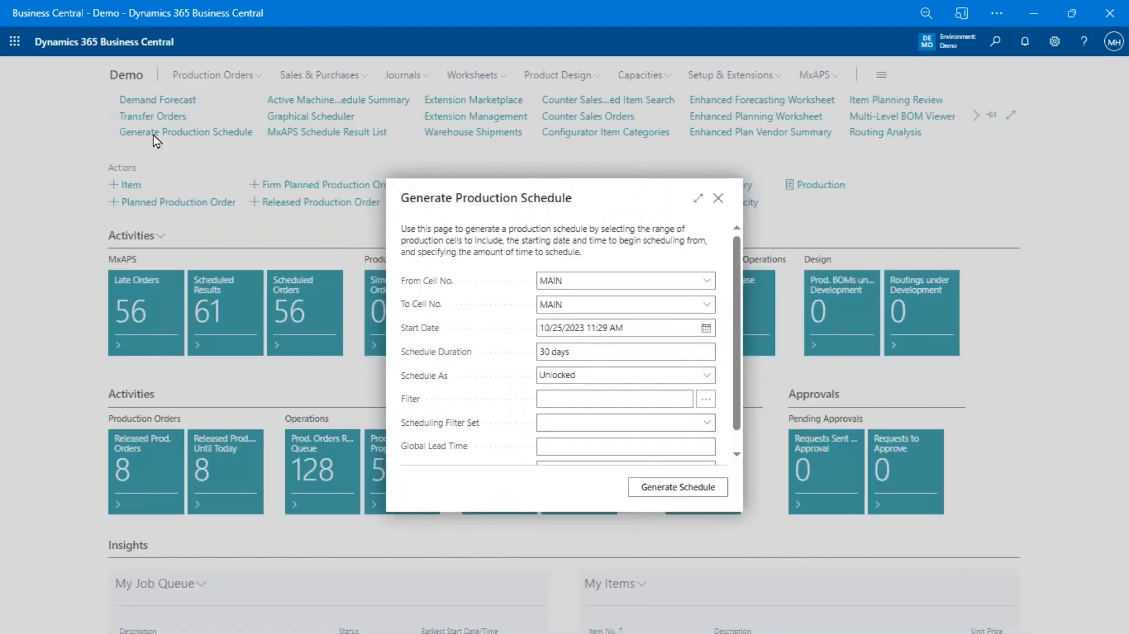
# Set the production schedule's start date to 4/10/2020 8:00 AM
pyautogui.click(644, 329)
pyautogui.write('0')
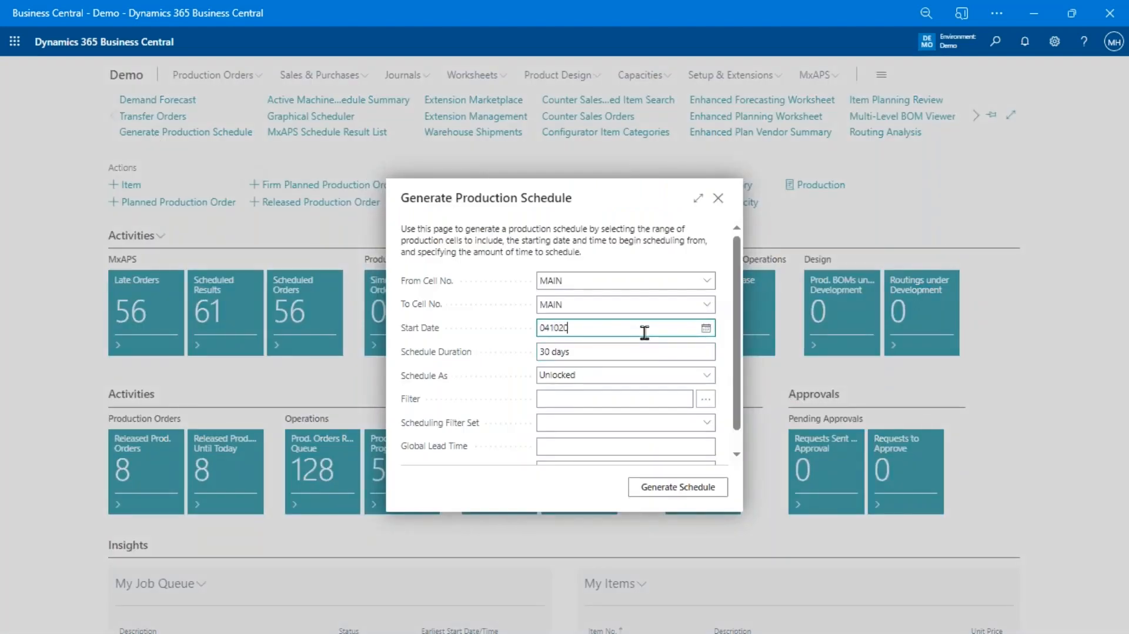
pyautogui.write('41020')
pyautogui.press('Tab')
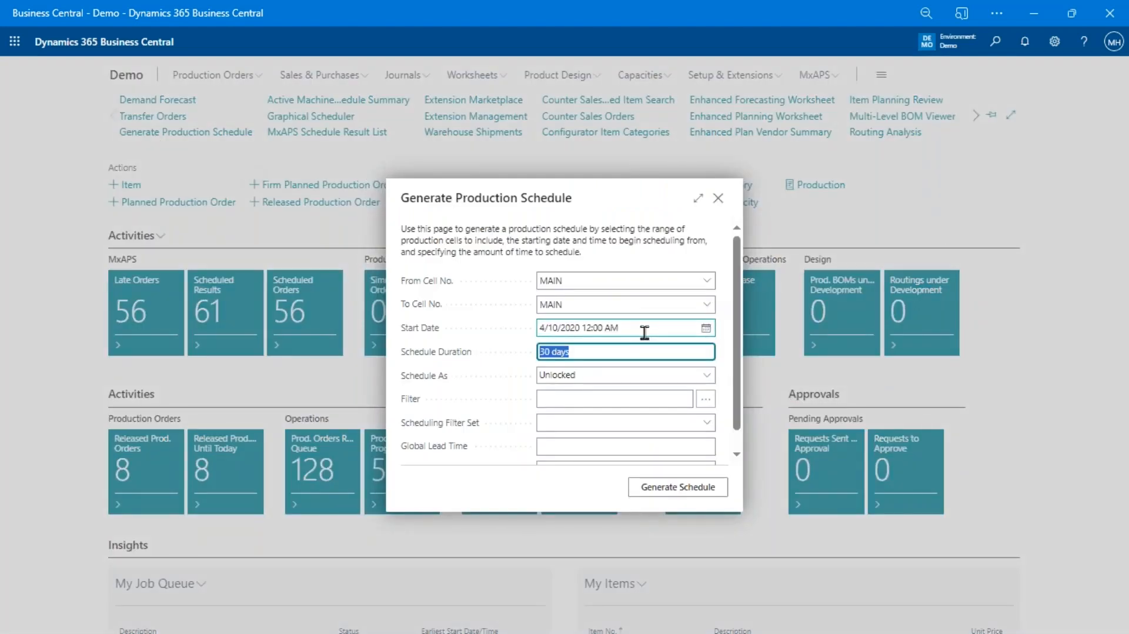
pyautogui.click(611, 328)
pyautogui.press('End')
pyautogui.hotkey('shift', 'Left')
pyautogui.hotkey('shift', 'Left')
pyautogui.hotkey('shift', 'Left')
pyautogui.hotkey('shift', 'Left')
pyautogui.hotkey('shift', 'Left')
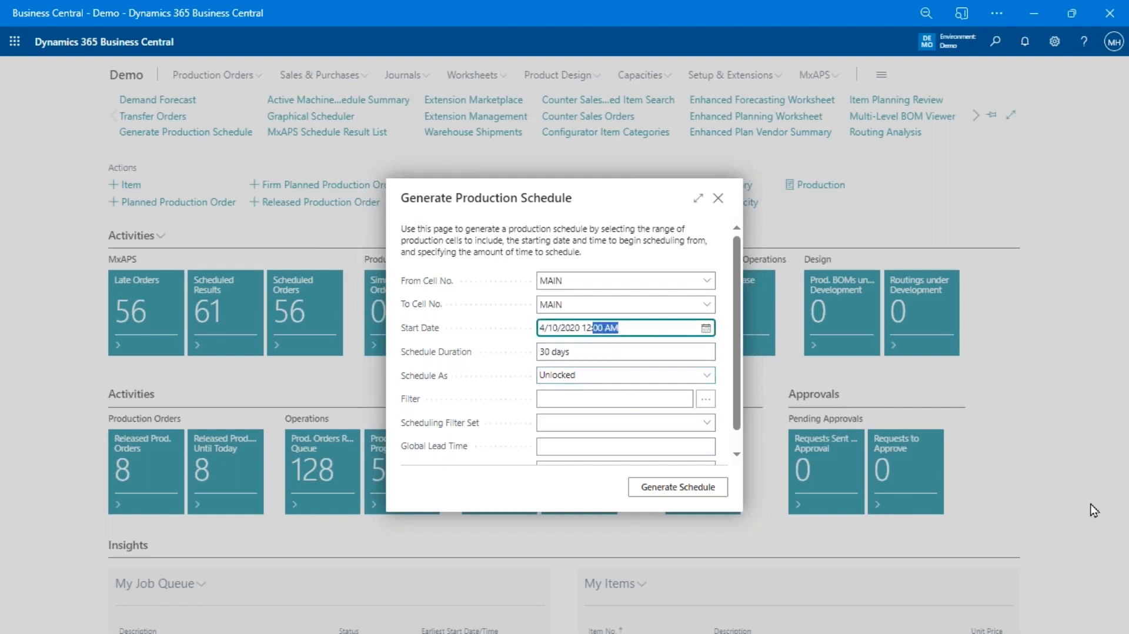
pyautogui.write('8am')
pyautogui.press('Tab')
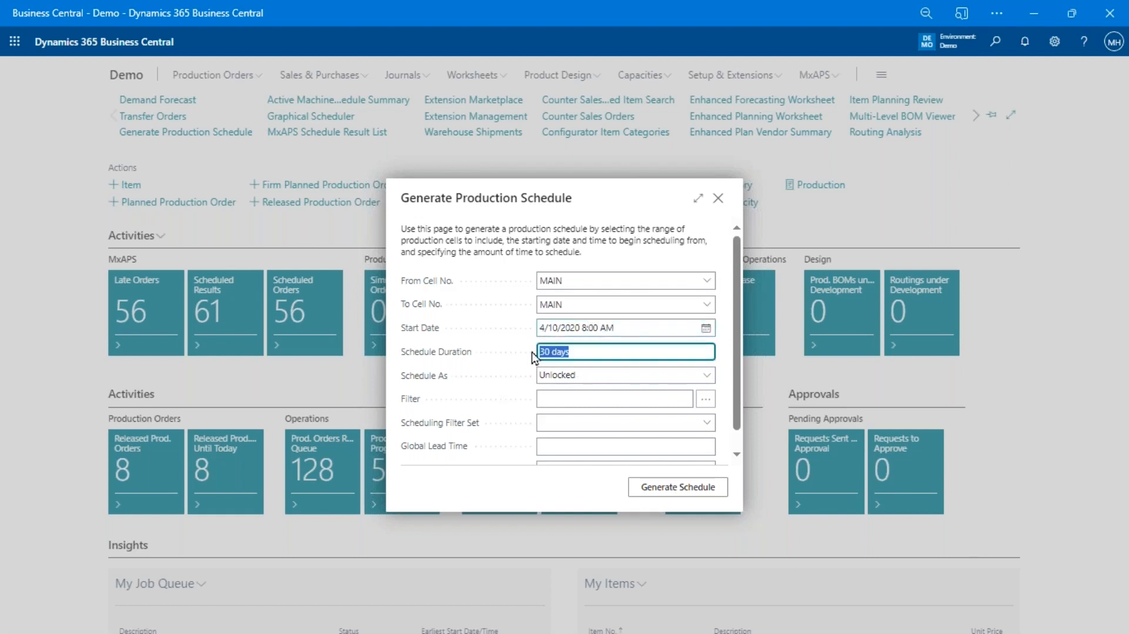
# Generate the production schedule, then graph the newest MxAPS result and look over its work centers across 10 April 2020
pyautogui.click(679, 487)
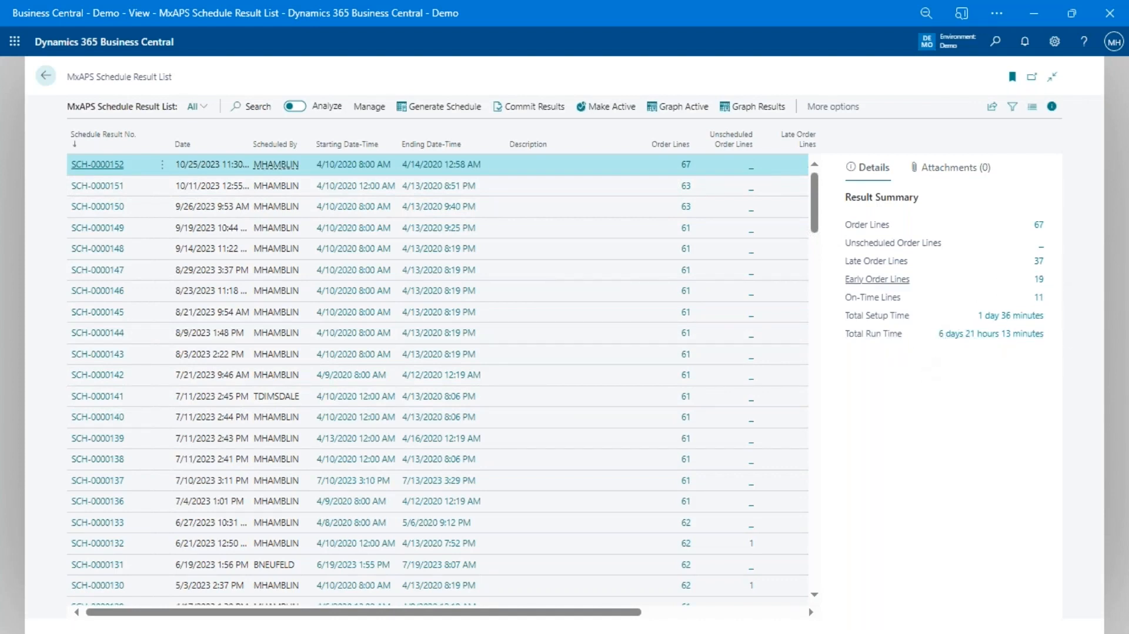
pyautogui.click(757, 117)
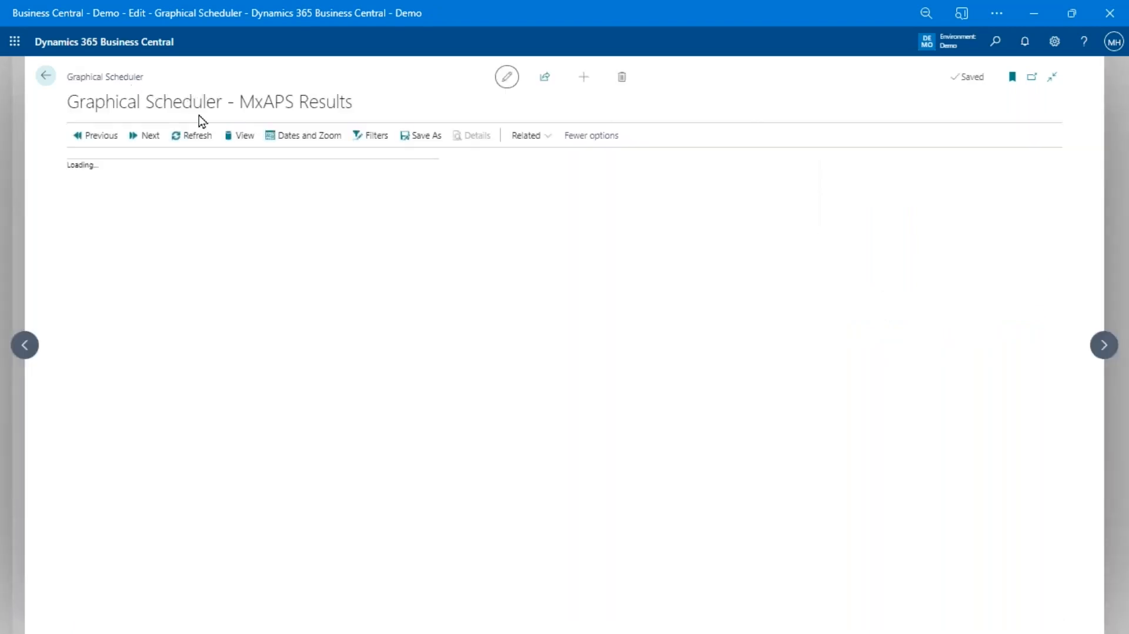
pyautogui.scroll(-3, 526, 388)
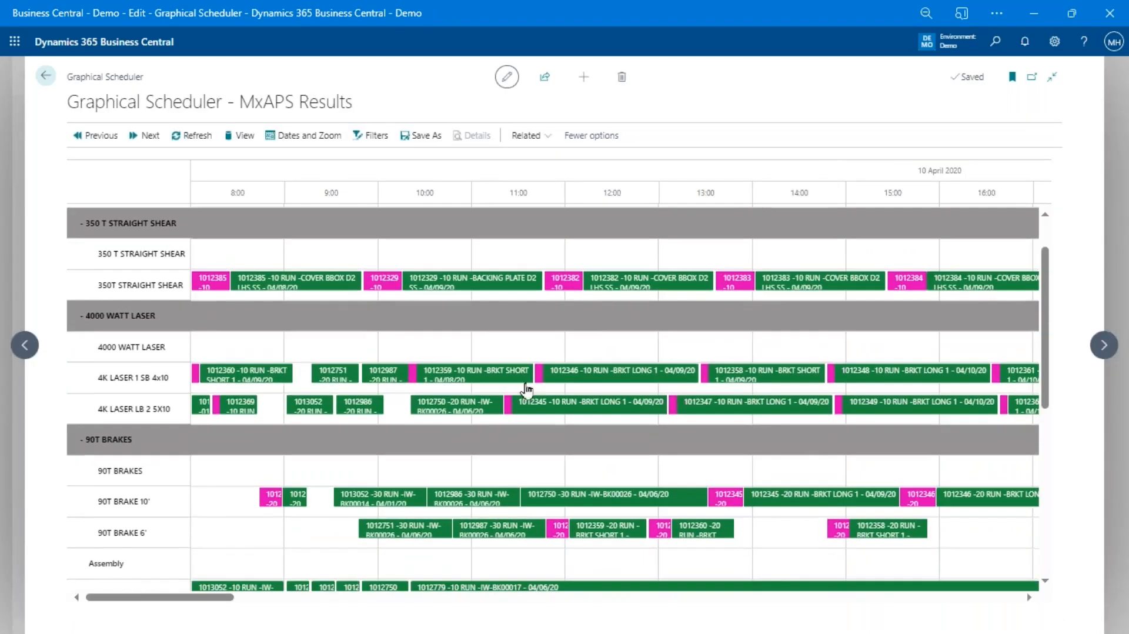
pyautogui.scroll(2, 525, 391)
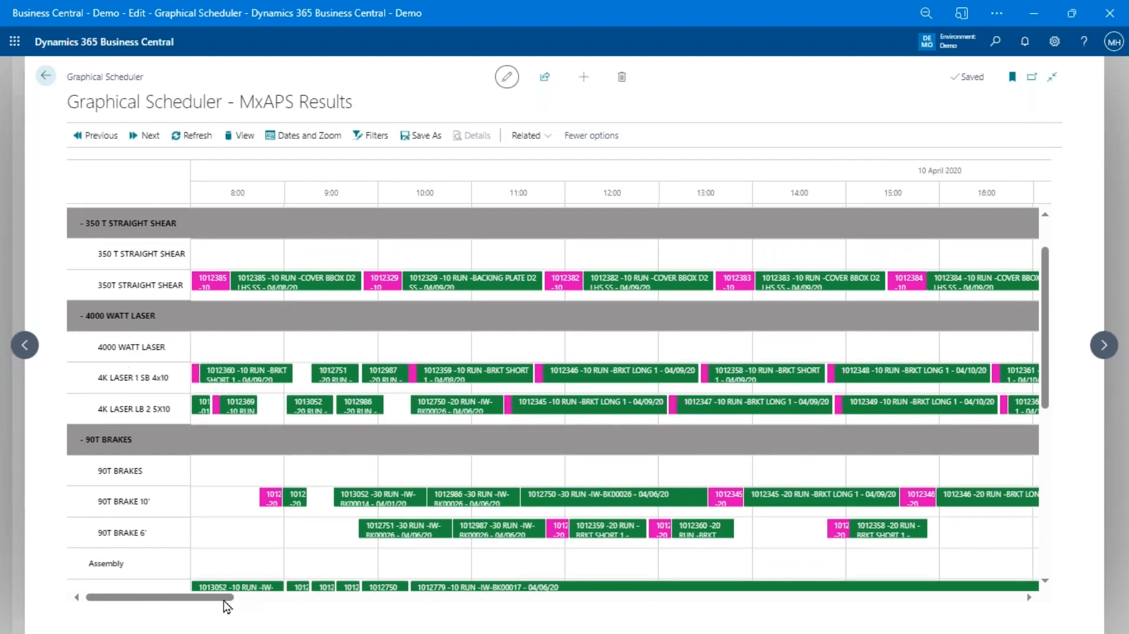
pyautogui.moveTo(224, 601); pyautogui.dragTo(262, 601)
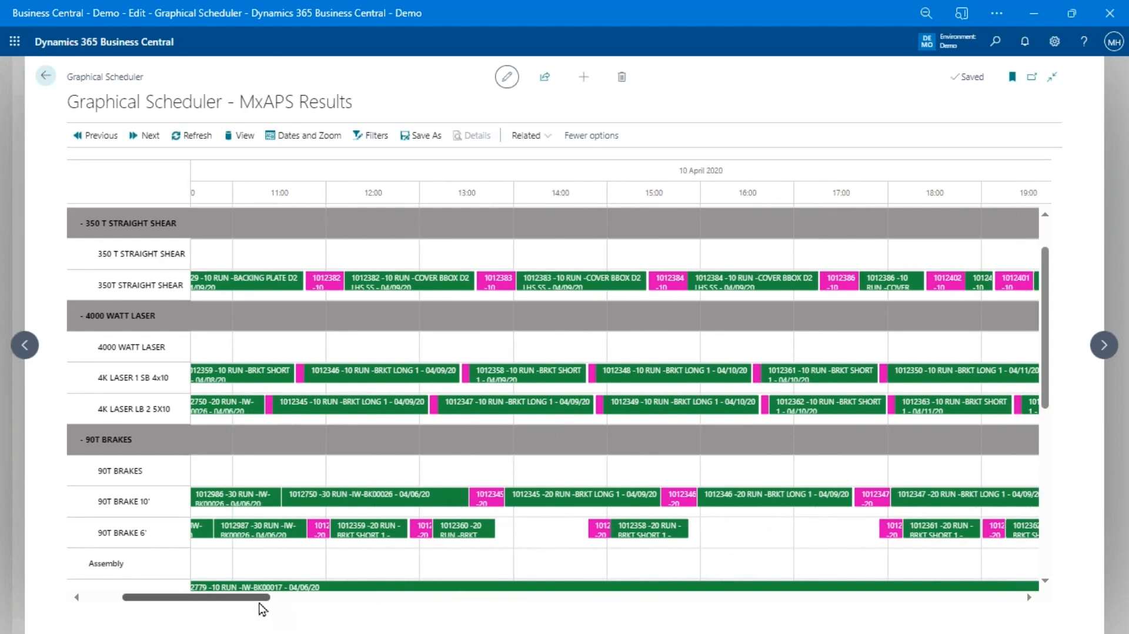
pyautogui.moveTo(258, 604); pyautogui.dragTo(147, 611)
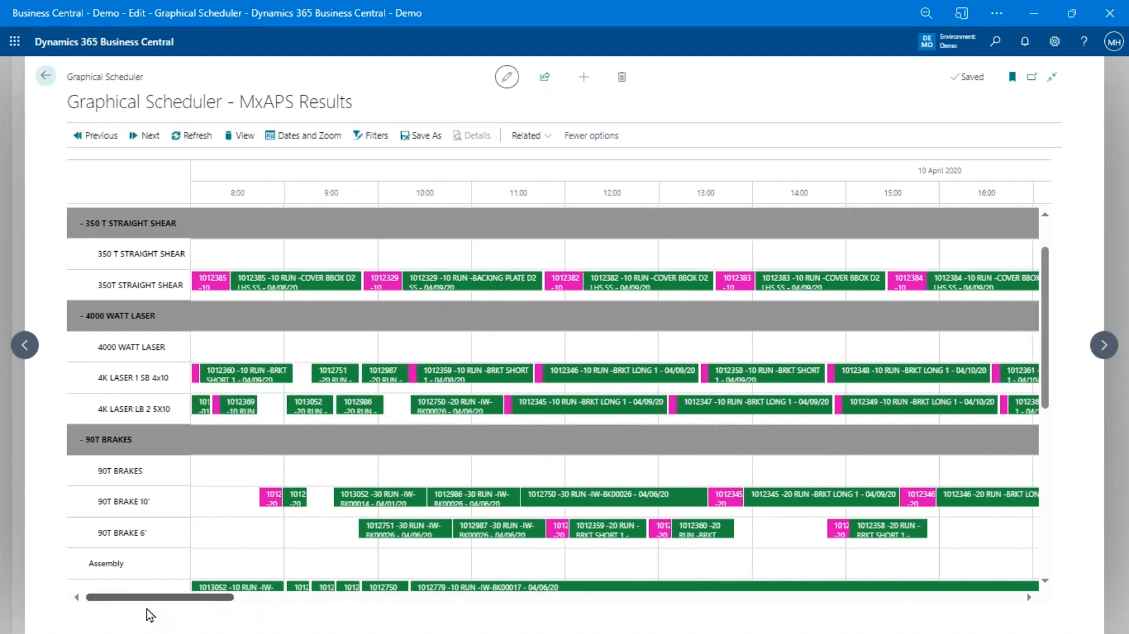
# Select the run segment of order 1012750, operation 20, on 4K LASER LB 2 5X10 and inspect its linked operations and details
pyautogui.click(469, 409)
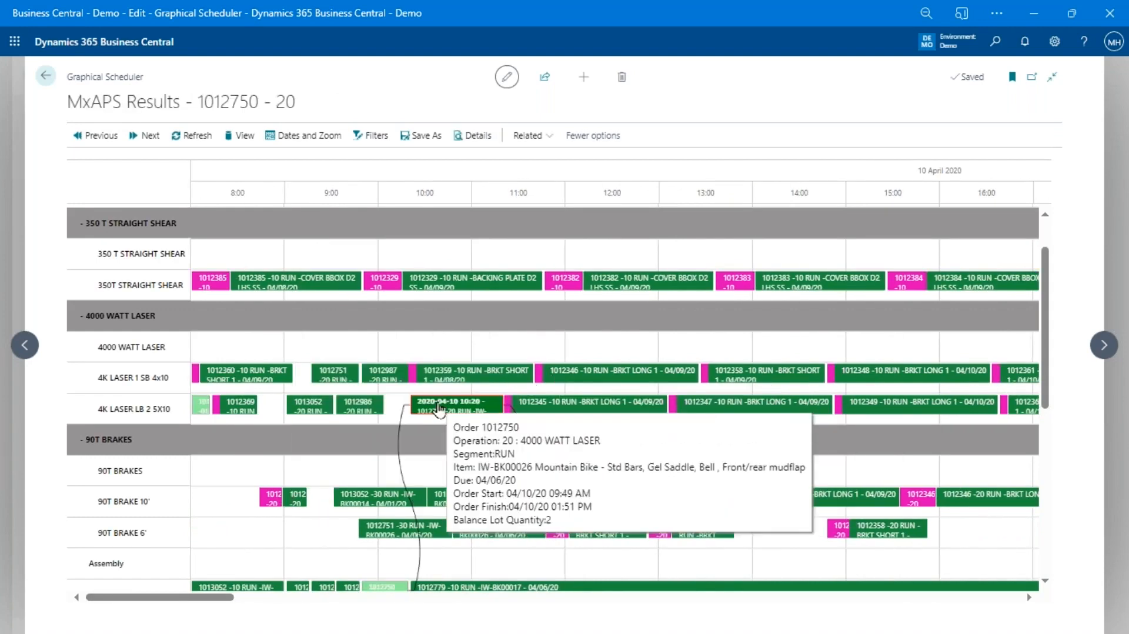
pyautogui.moveTo(440, 408)
pyautogui.mouseDown()
pyautogui.moveTo(444, 354)
pyautogui.moveTo(443, 413)
pyautogui.mouseUp()
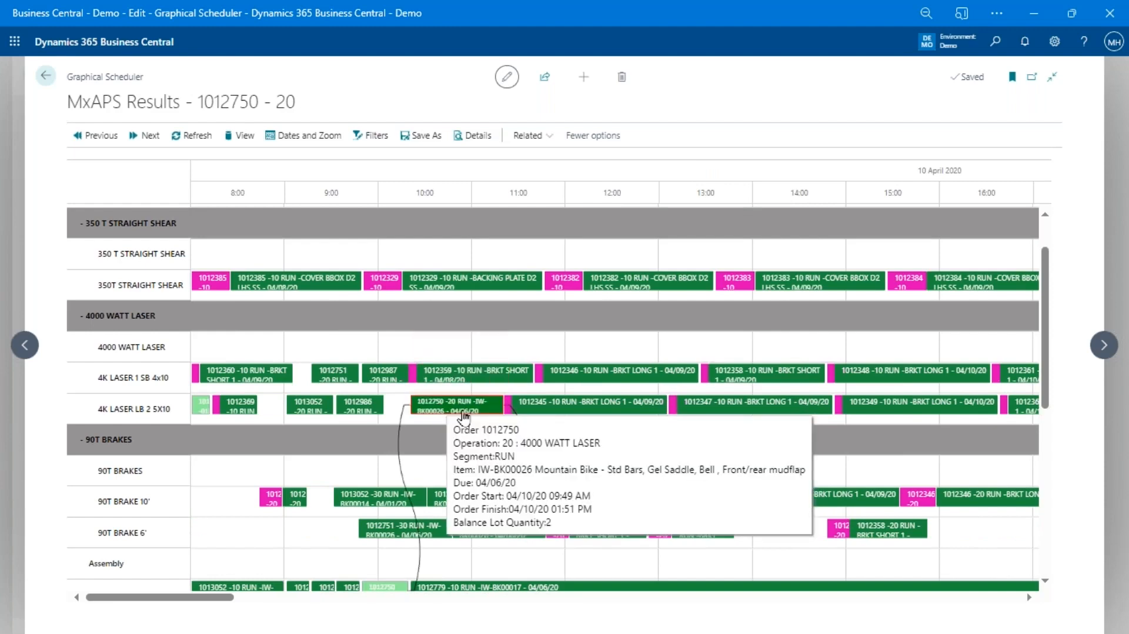
pyautogui.click(821, 476)
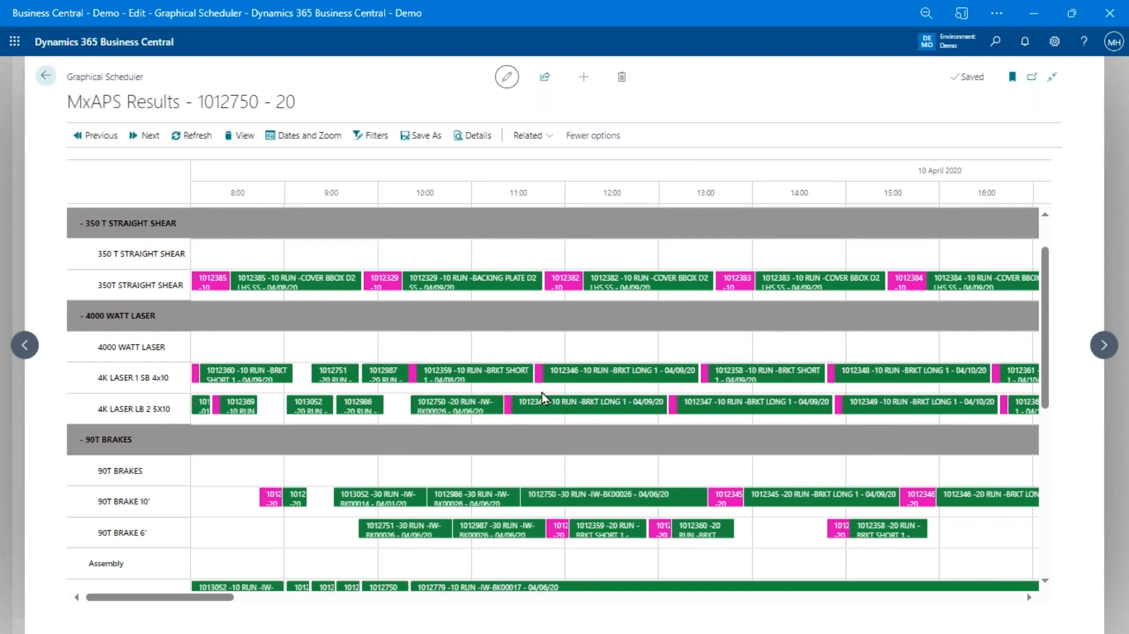
# Examine the setup and run segments of order 1012329 on 350T STRAIGHT SHEAR and the operations on the two lasers
pyautogui.moveTo(615, 415)
pyautogui.moveTo(387, 292)
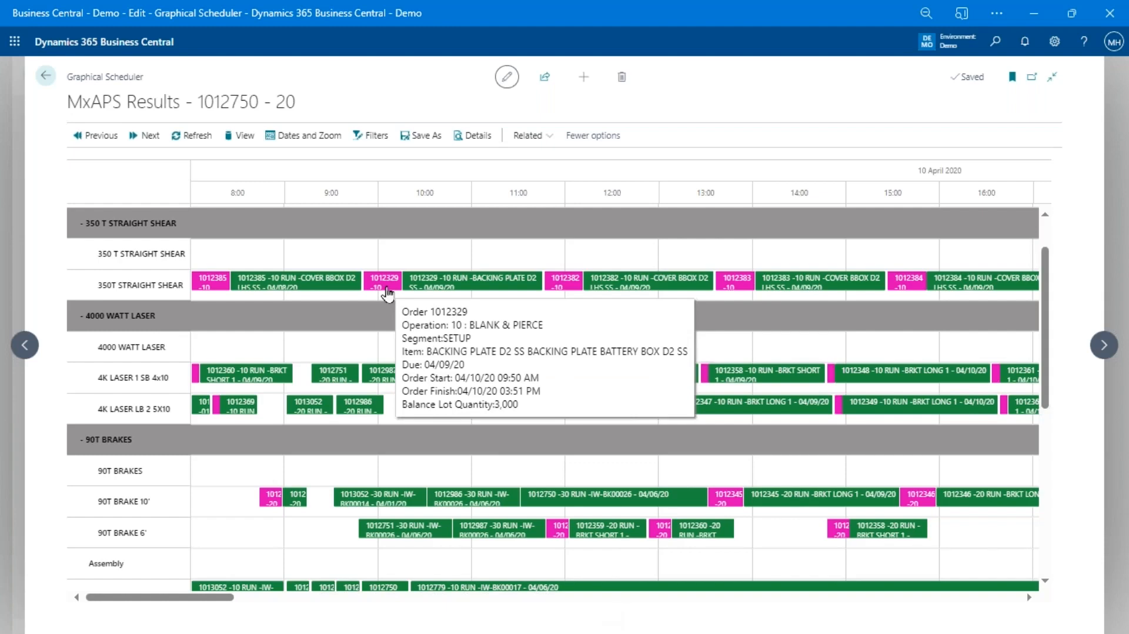
pyautogui.moveTo(465, 288)
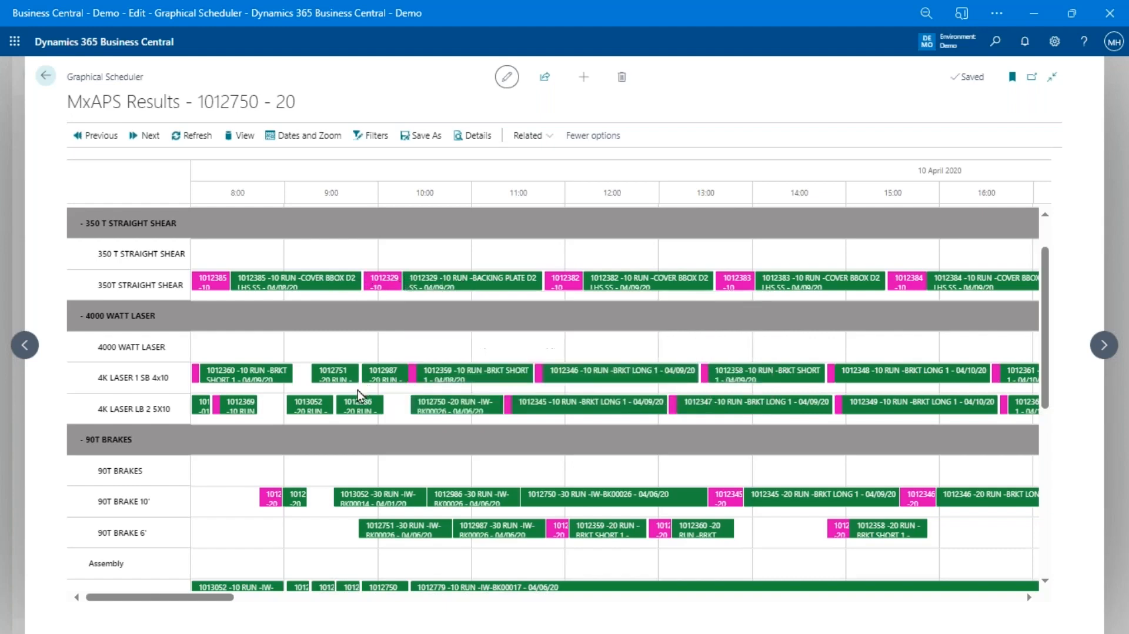
pyautogui.moveTo(323, 404)
# Examine the battery box operations on WELD BOOTH 1 and WELD BOOTH 2, then return to the start of the schedule
pyautogui.scroll(-8, 321, 538)
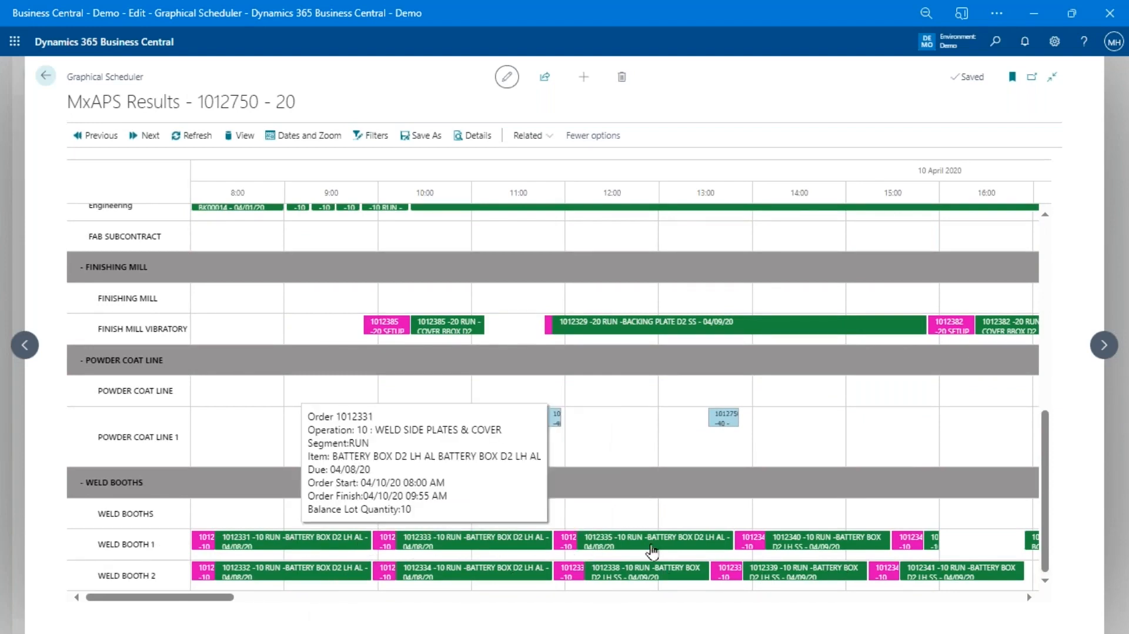
pyautogui.moveTo(432, 554)
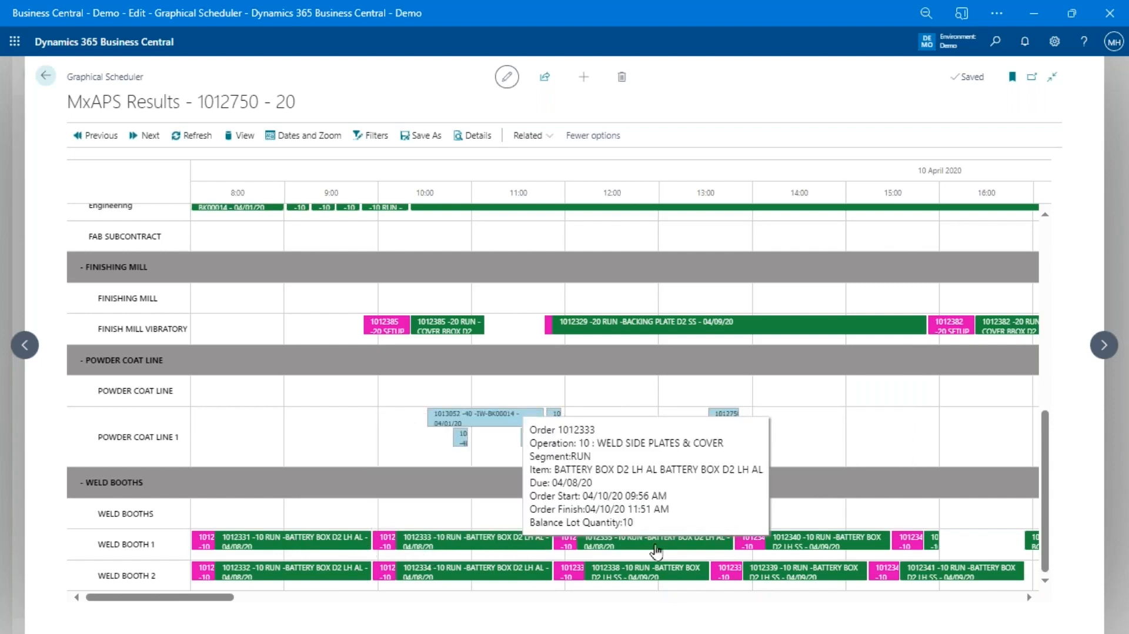
pyautogui.moveTo(803, 555)
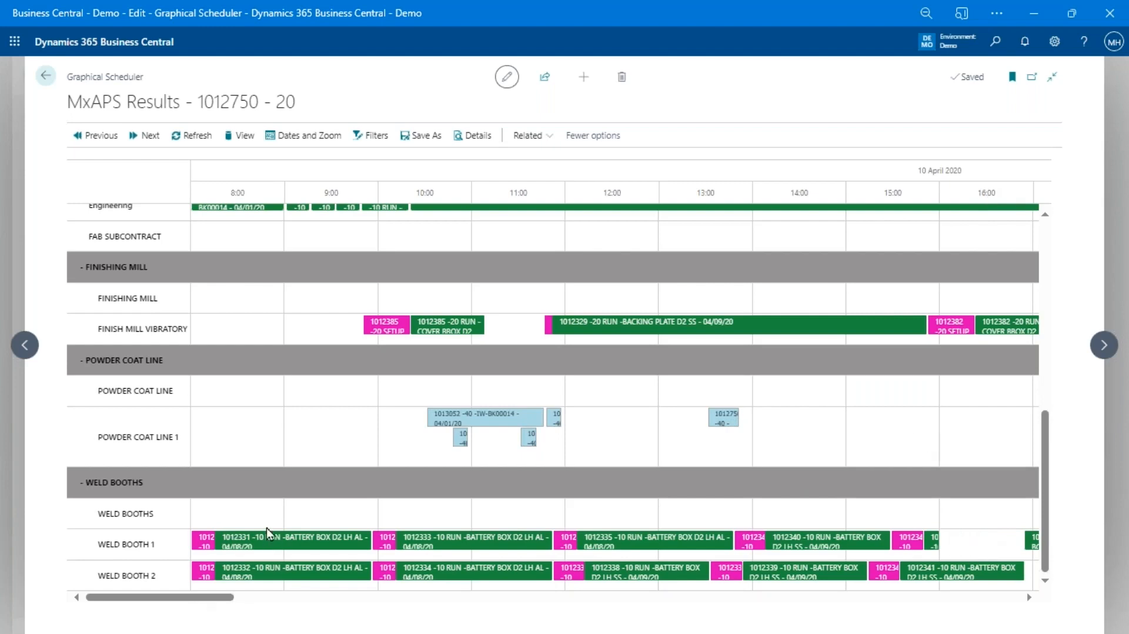
pyautogui.moveTo(203, 595); pyautogui.dragTo(251, 597)
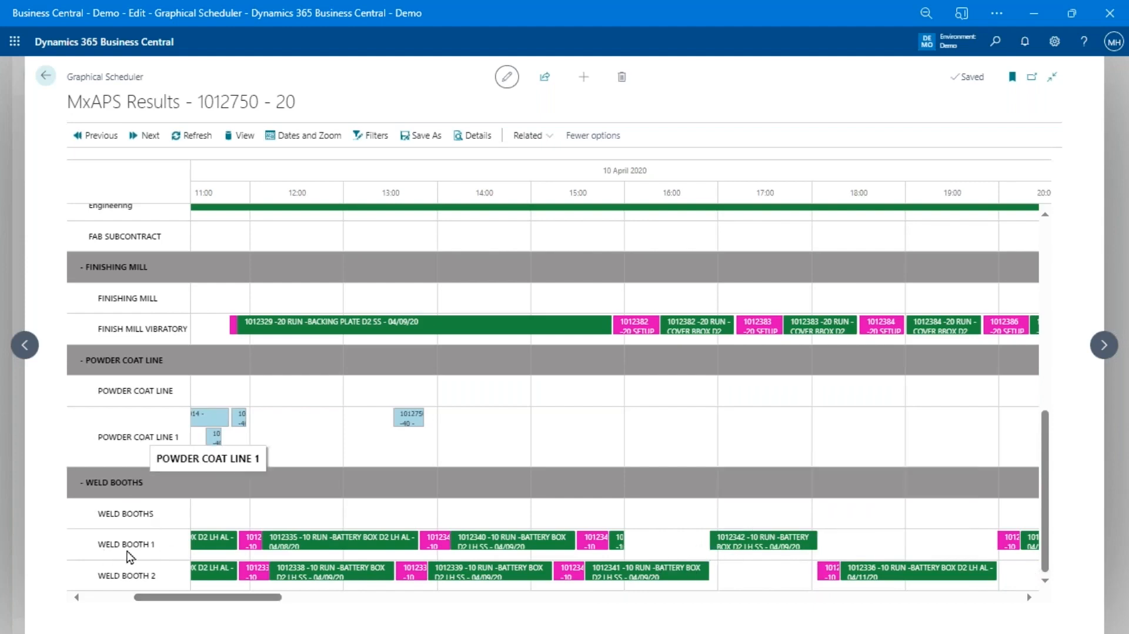
pyautogui.scroll(5, 623, 494)
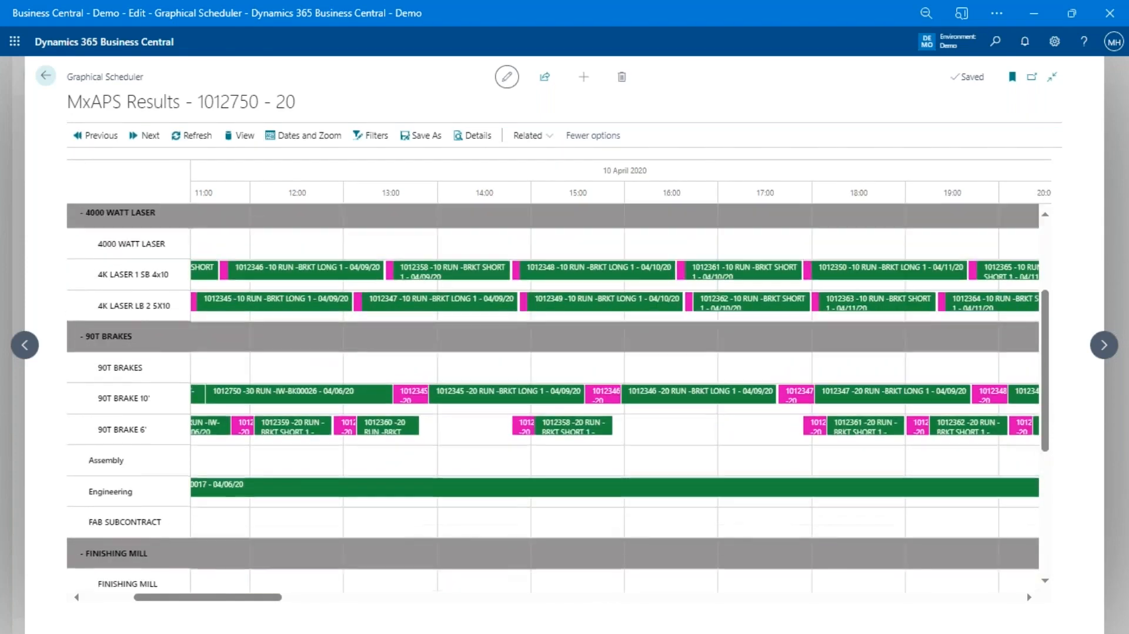
pyautogui.moveTo(239, 597); pyautogui.dragTo(191, 598)
pyautogui.scroll(3, 412, 394)
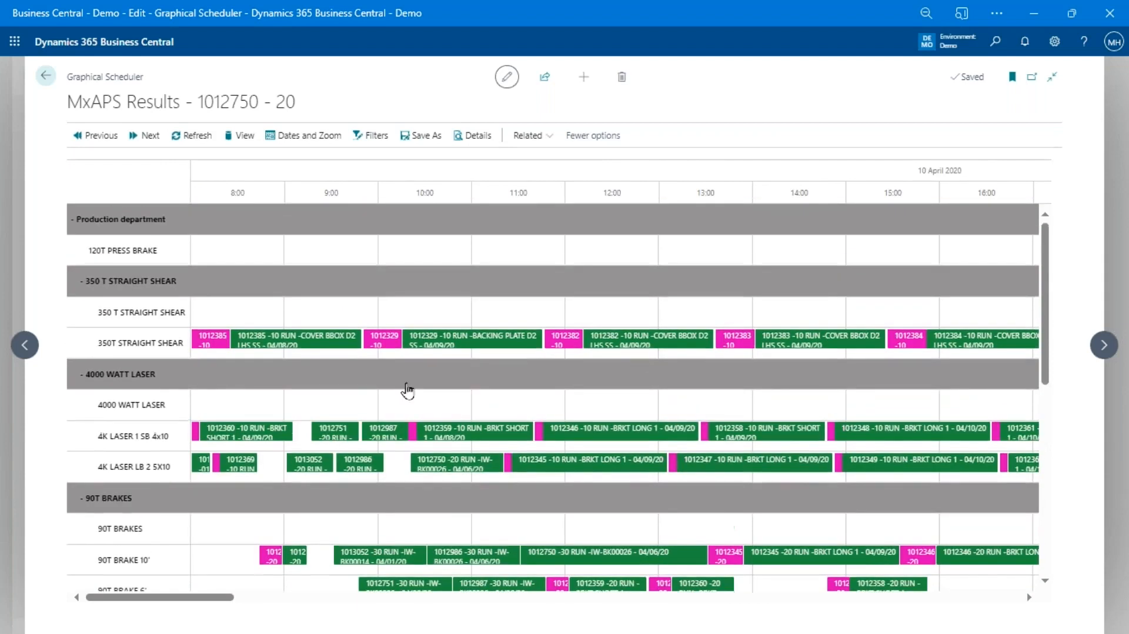
# Open the MxAPS Results view's configuration for editing and examine its data sources and the SETUP and RUN style lines
pyautogui.click(245, 140)
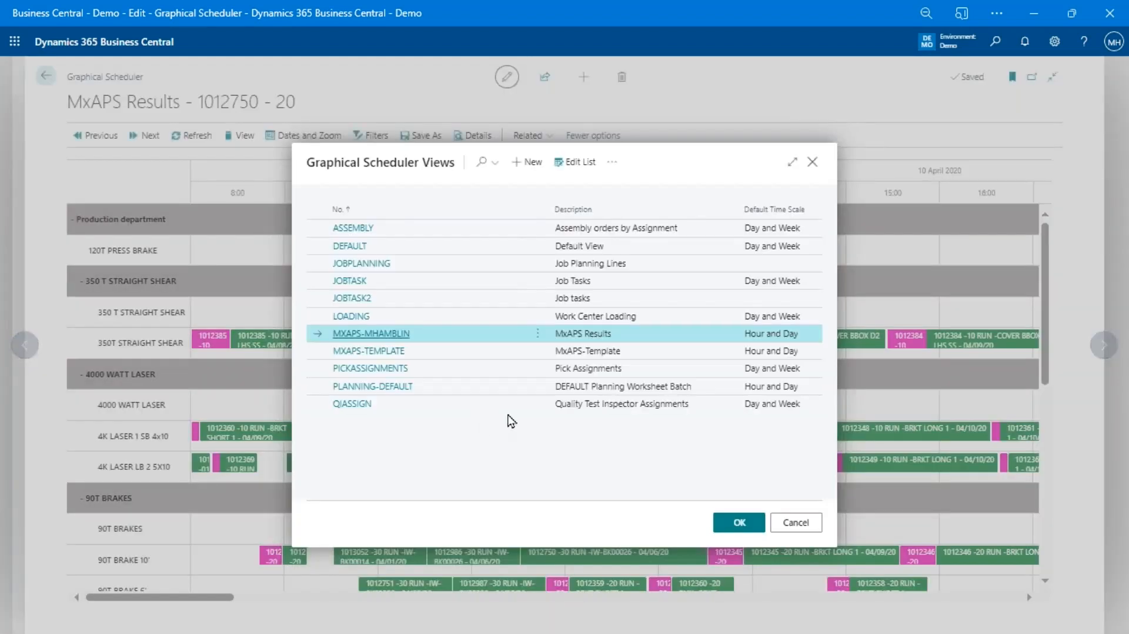
pyautogui.click(538, 333)
pyautogui.click(534, 410)
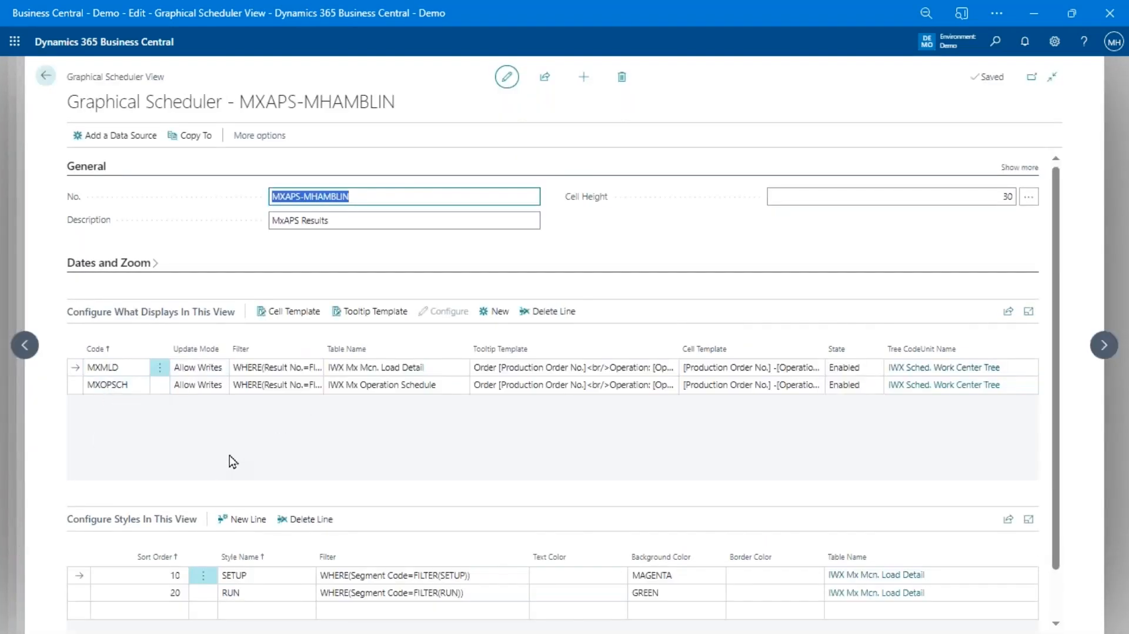
pyautogui.scroll(-1, 231, 456)
pyautogui.scroll(1, 462, 501)
pyautogui.scroll(-1, 579, 526)
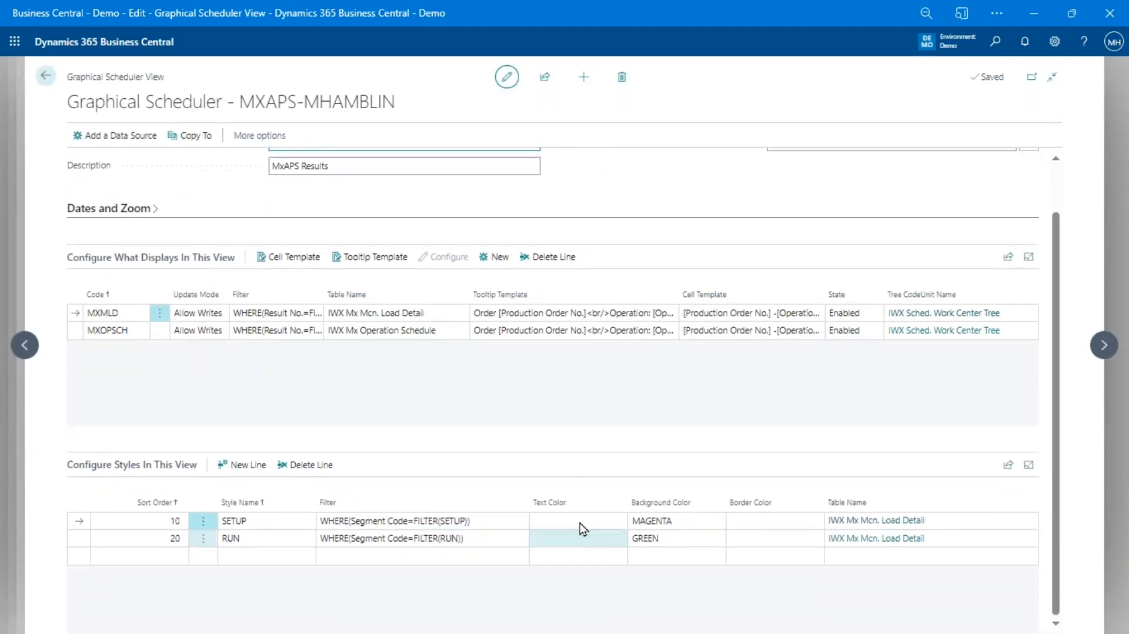
# Leave the view configuration without choosing another view and examine the 4K LASER LB 2 5X10 operations in the MxAPS Results schedule
pyautogui.scroll(1, 492, 440)
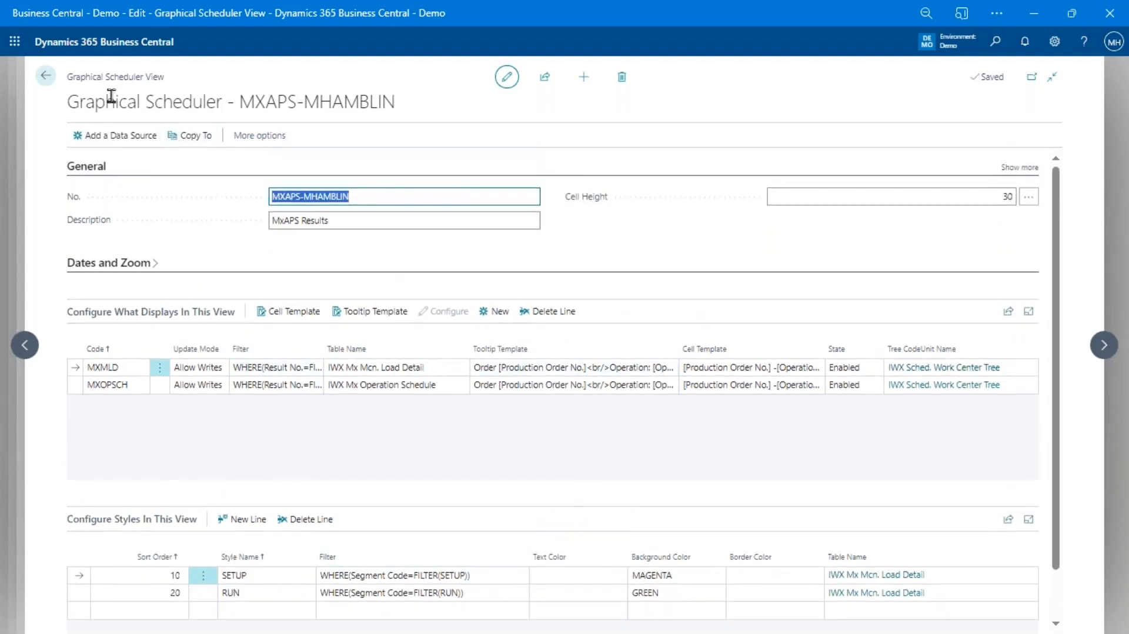
pyautogui.click(46, 76)
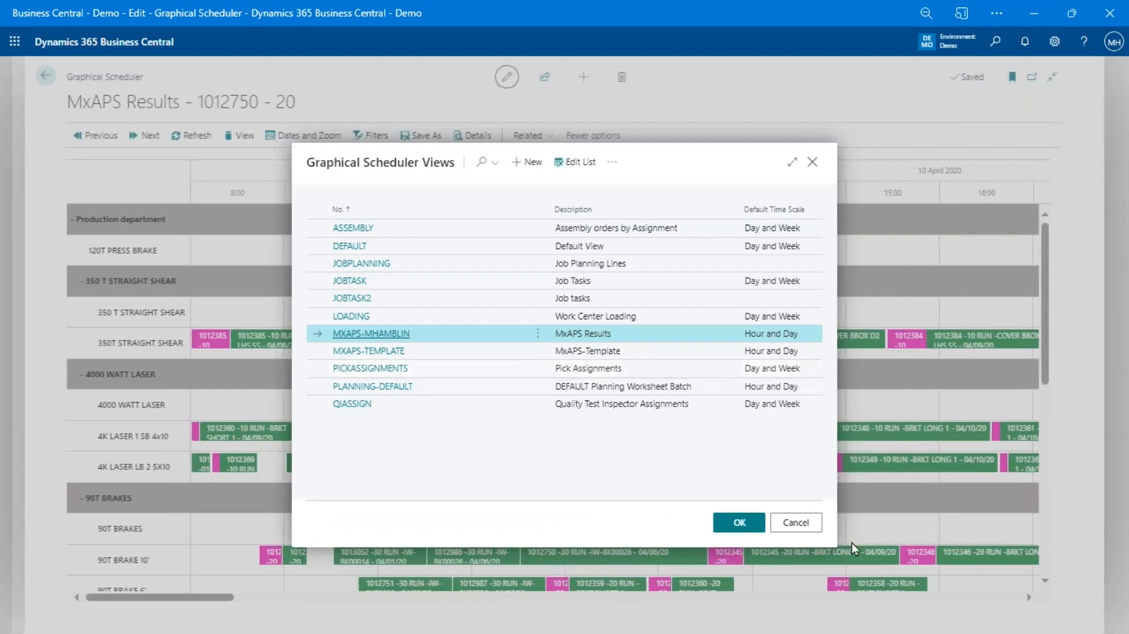
pyautogui.click(820, 531)
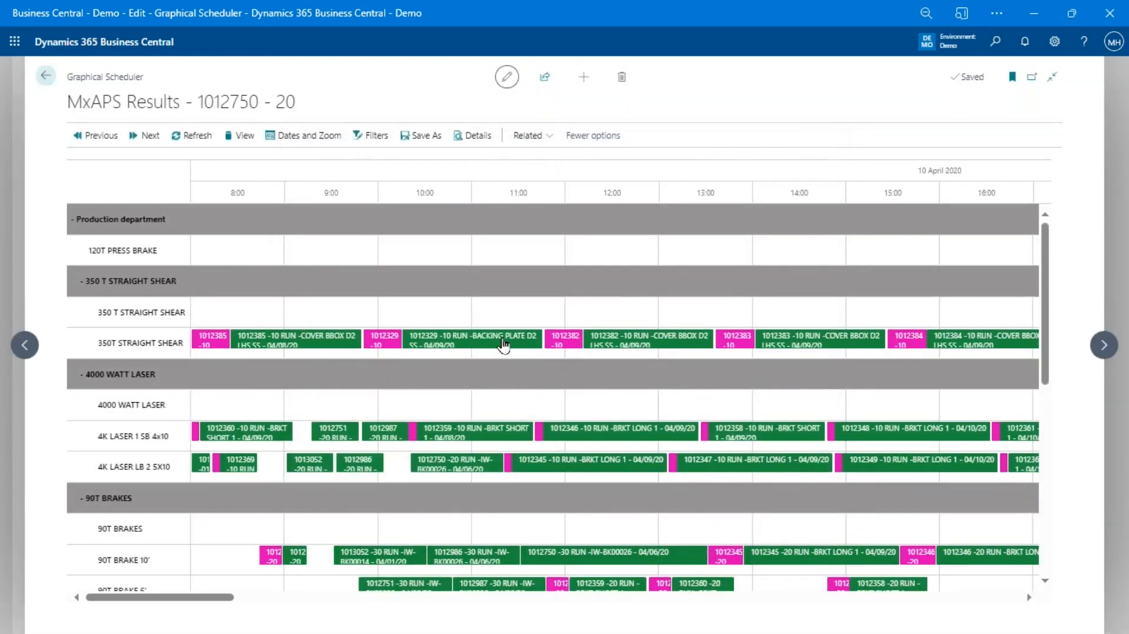
pyautogui.moveTo(599, 473)
pyautogui.moveTo(509, 472)
# Switch the scheduler to the DEFAULT view and examine the daily capacity load and operations of the 4000 WATT LASER
pyautogui.click(255, 147)
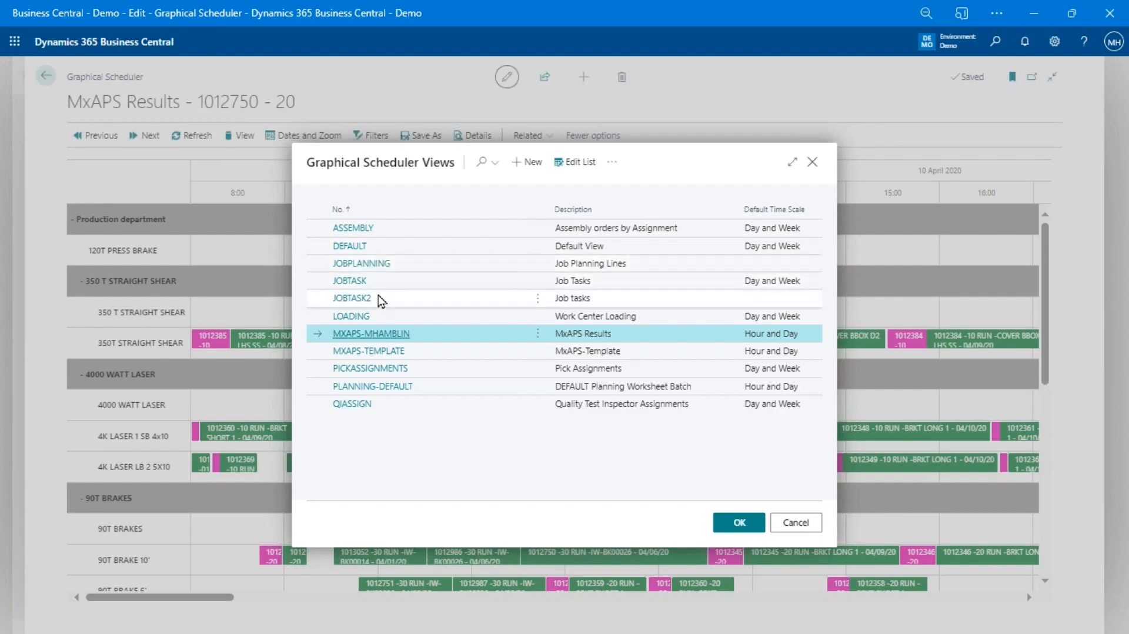
pyautogui.click(353, 247)
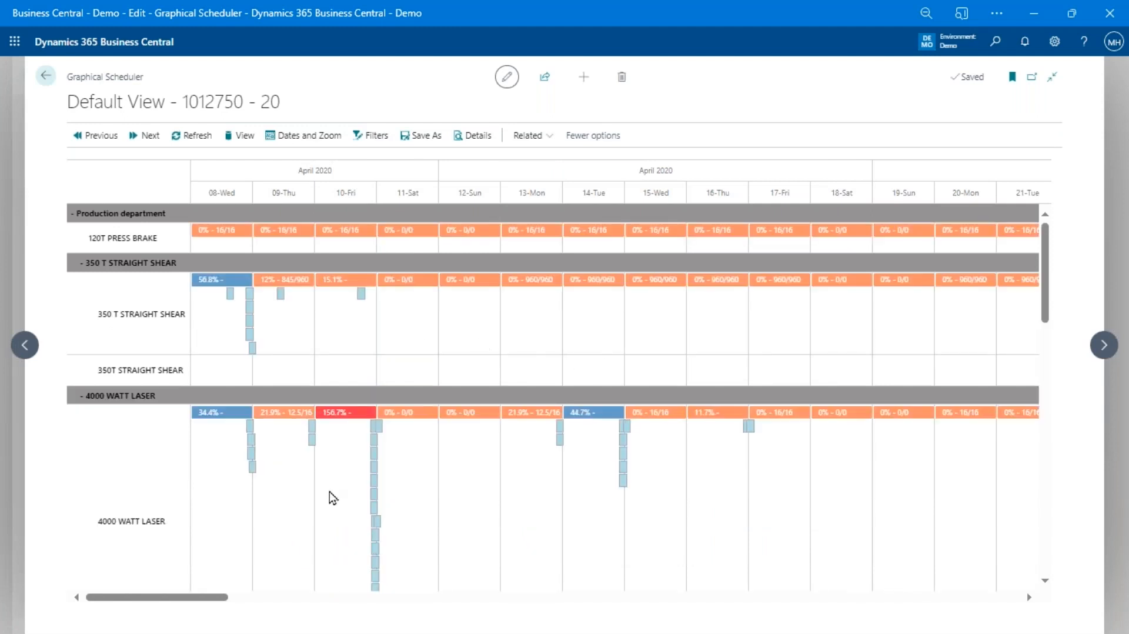
pyautogui.scroll(-2, 332, 496)
pyautogui.moveTo(376, 424)
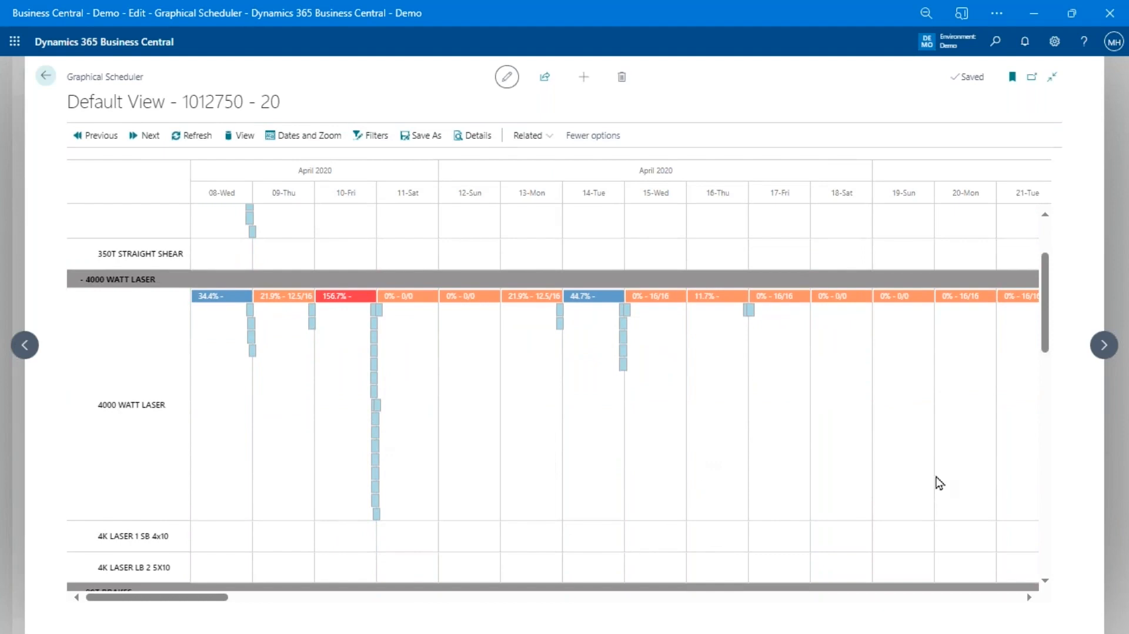
# Leave the scheduler and the MxAPS Schedule Result List for the home page, and switch to the presentation slideshow
pyautogui.click(46, 73)
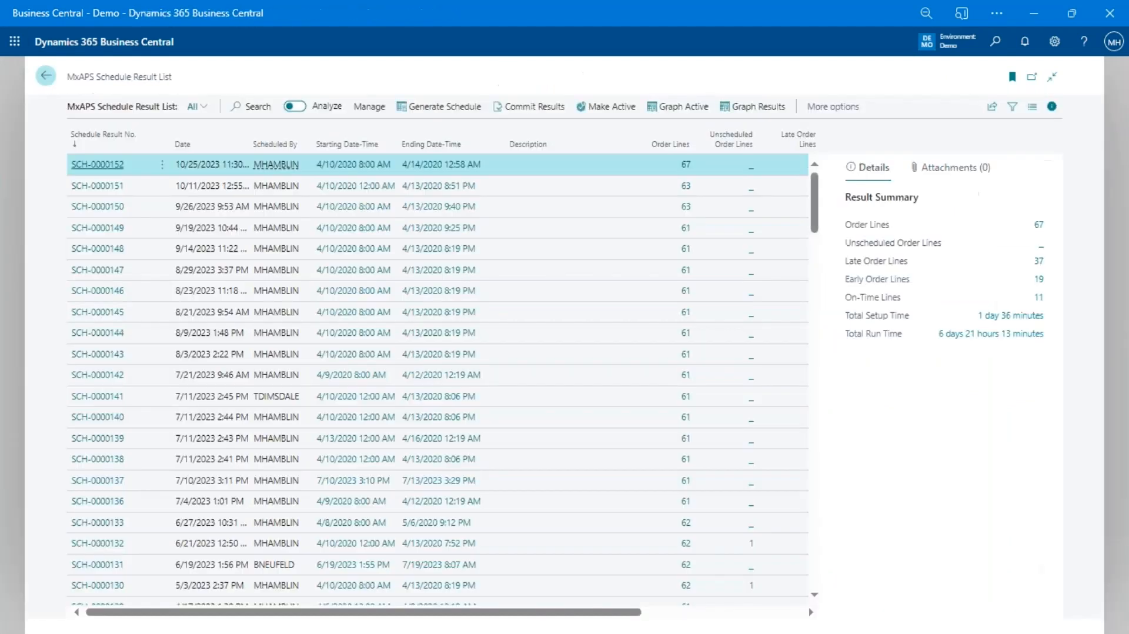
pyautogui.click(42, 79)
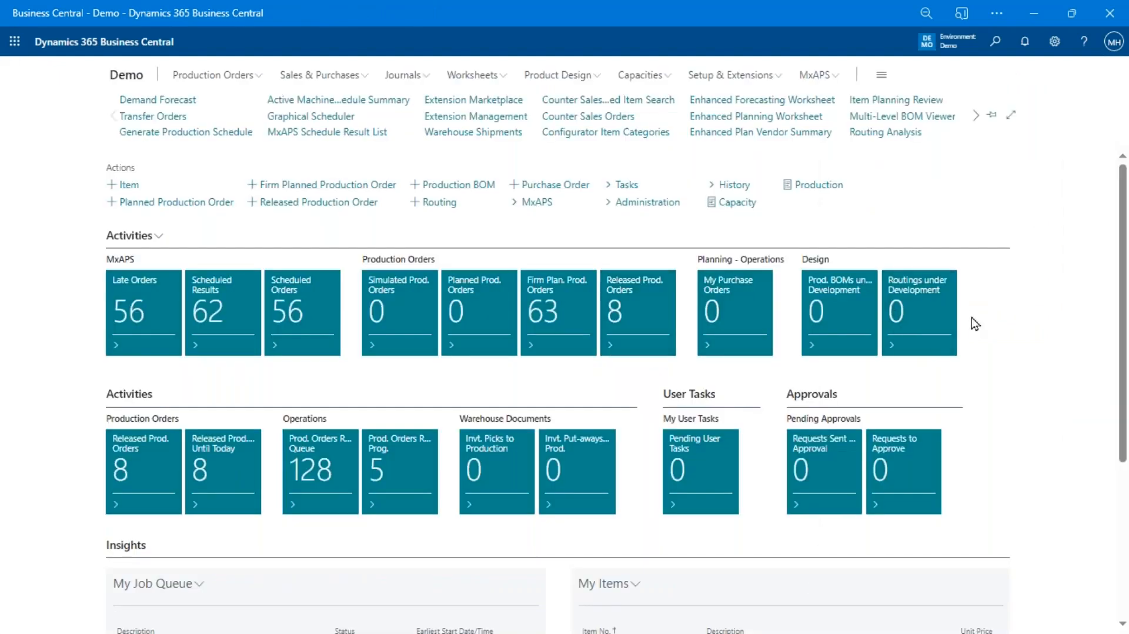
pyautogui.hotkey('alt', 'Tab')
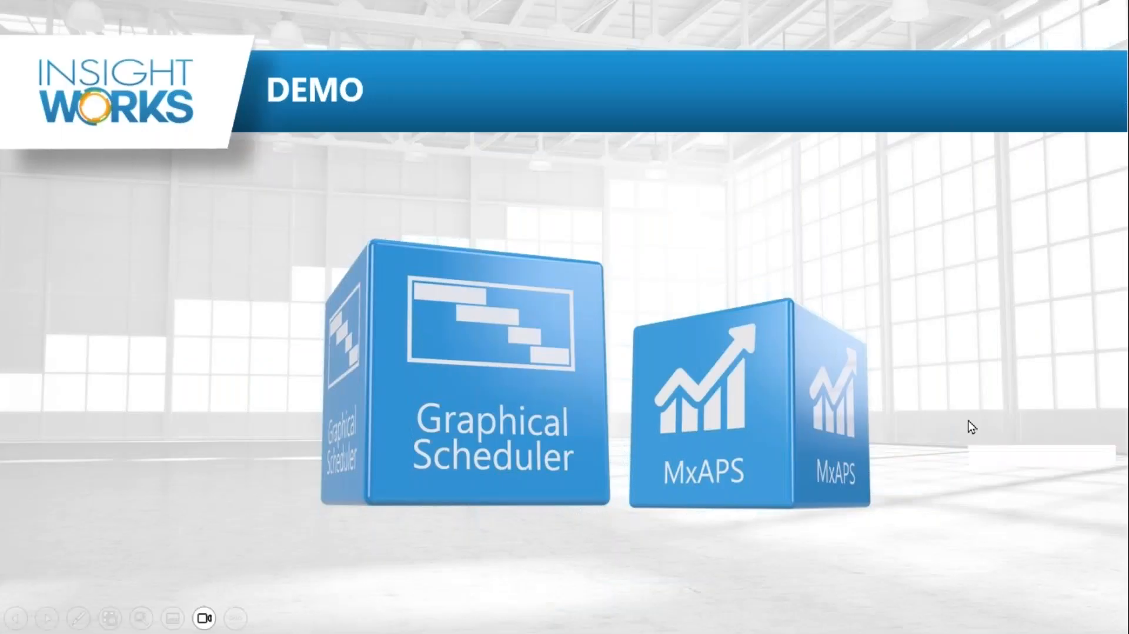